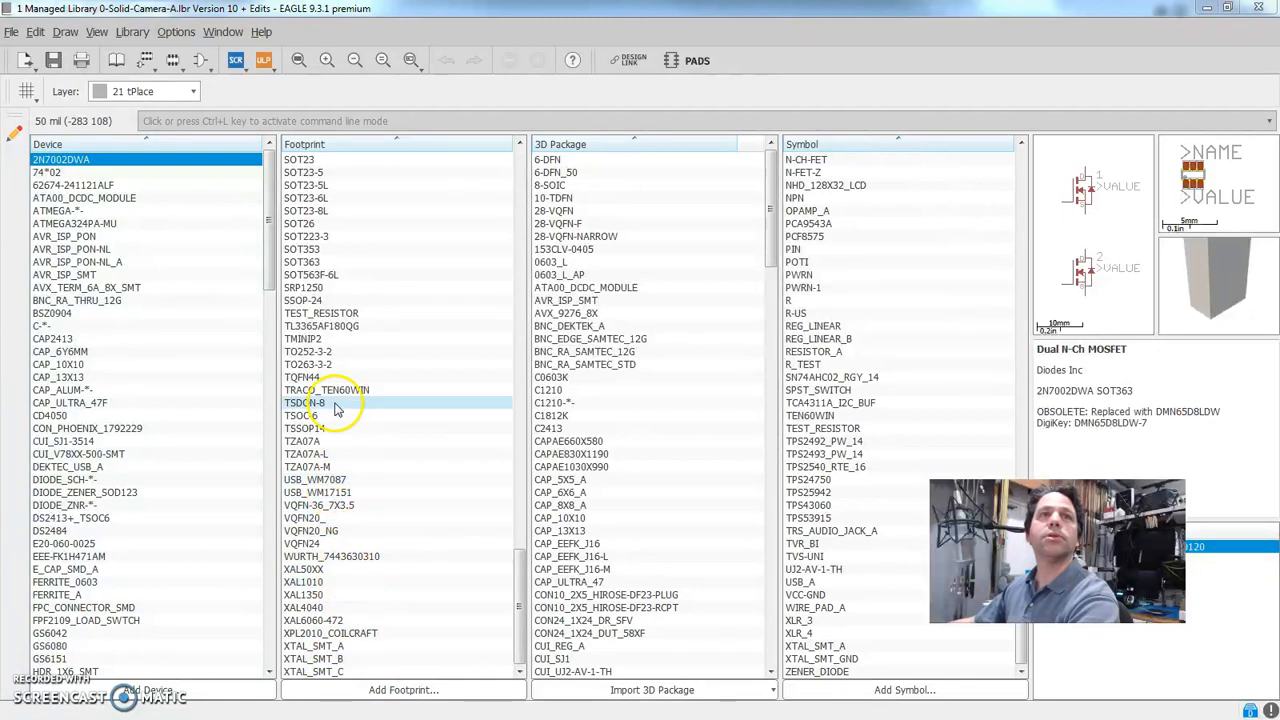
Preview the TEST_RESISTOR footprint and the RESISTOR_A and TEST_RESISTOR symbols in the library
click(333, 313)
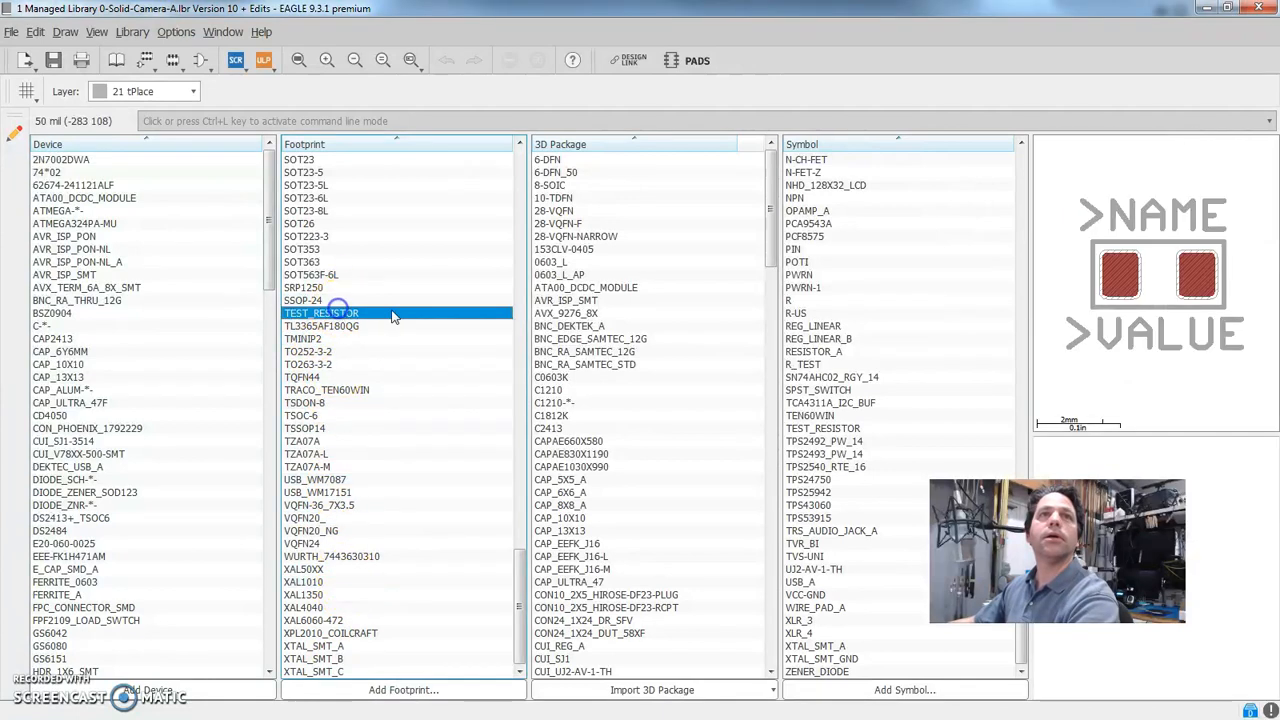
click(825, 354)
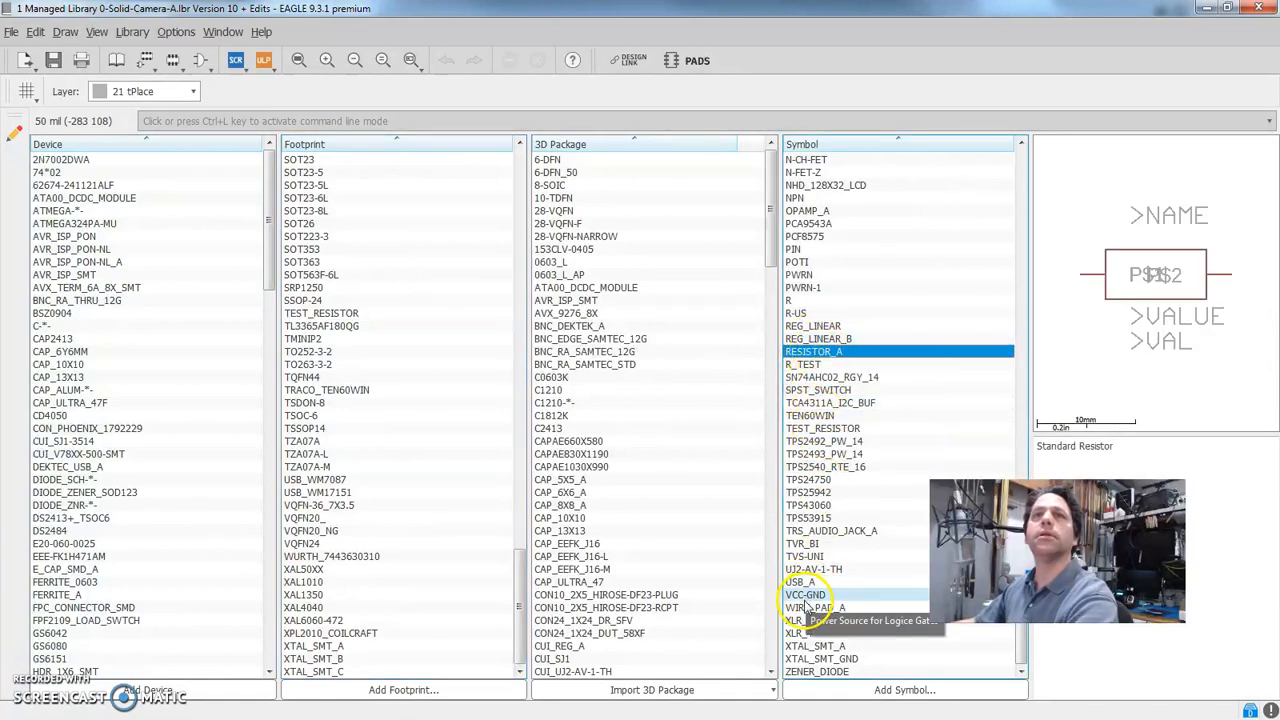
click(818, 430)
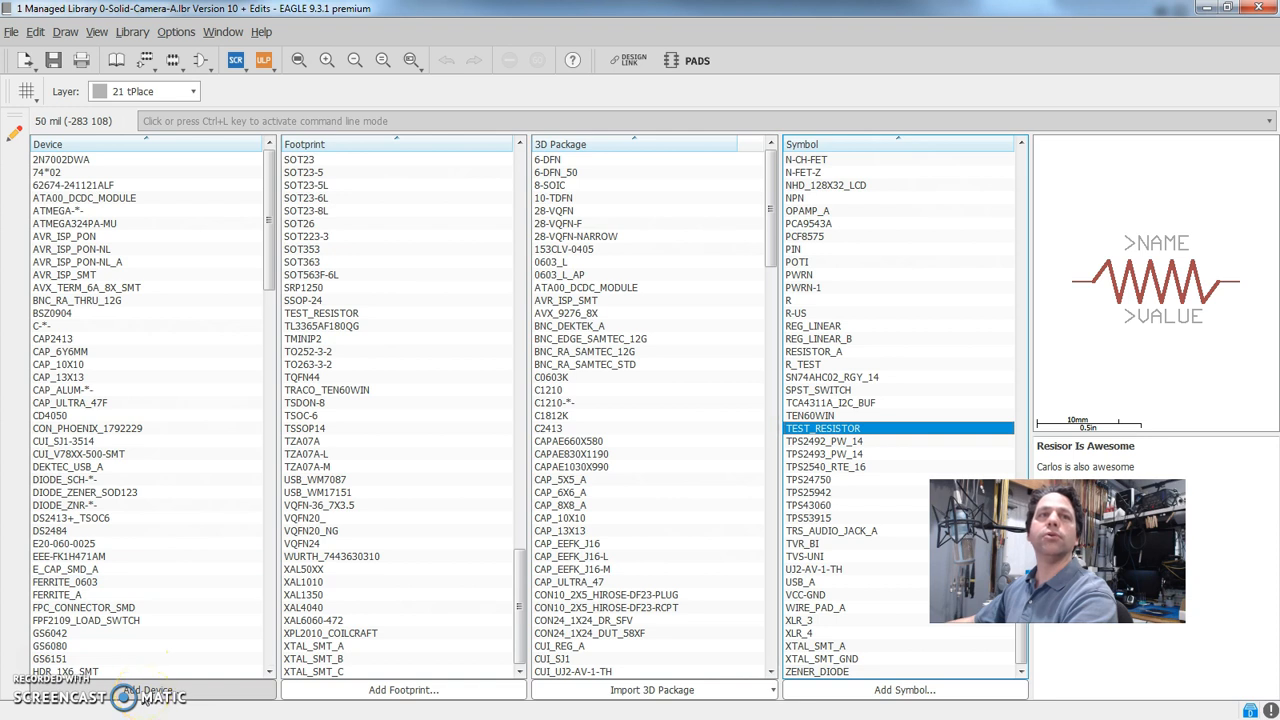
Create a new library device named TEST_RESISTOR-*-
click(140, 689)
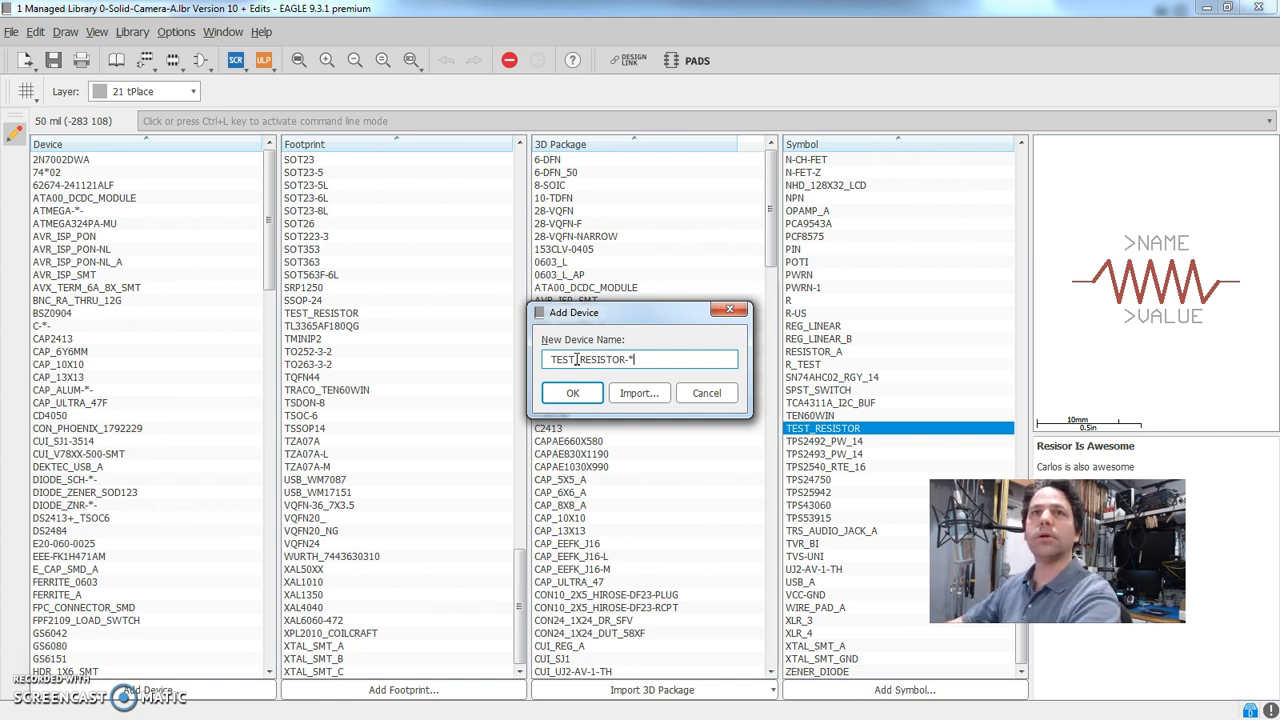
click(585, 395)
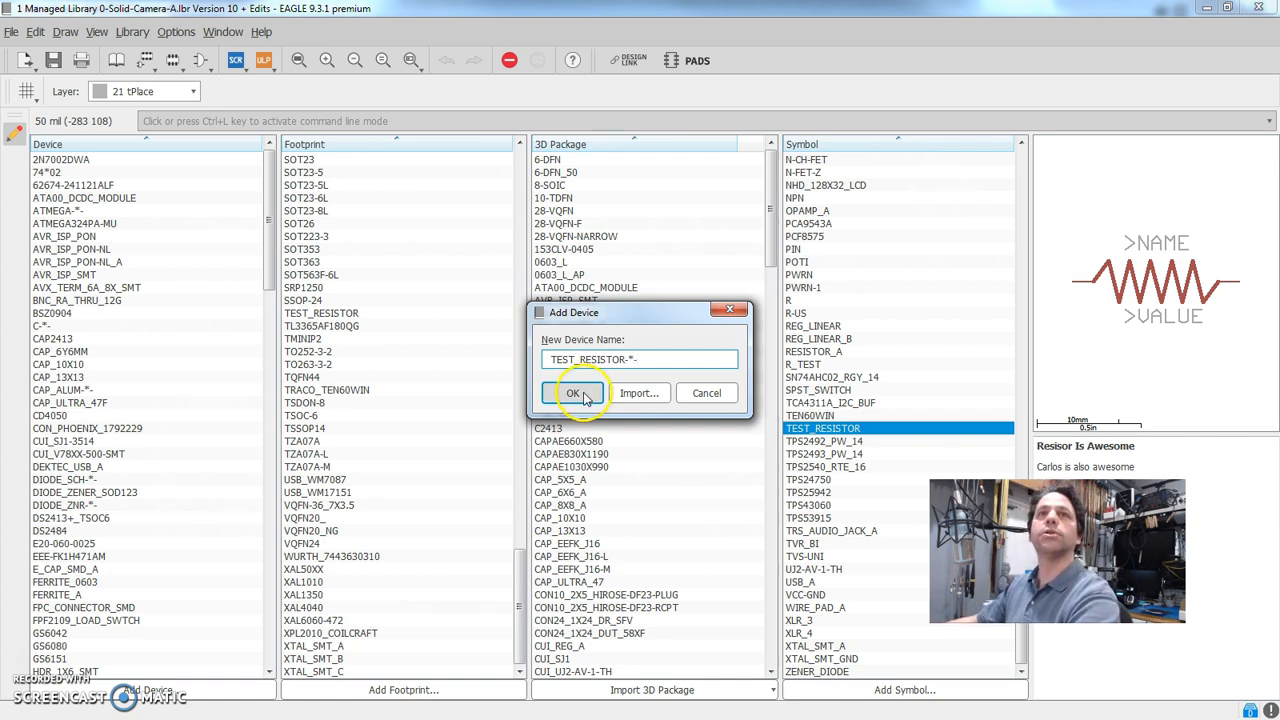
click(651, 389)
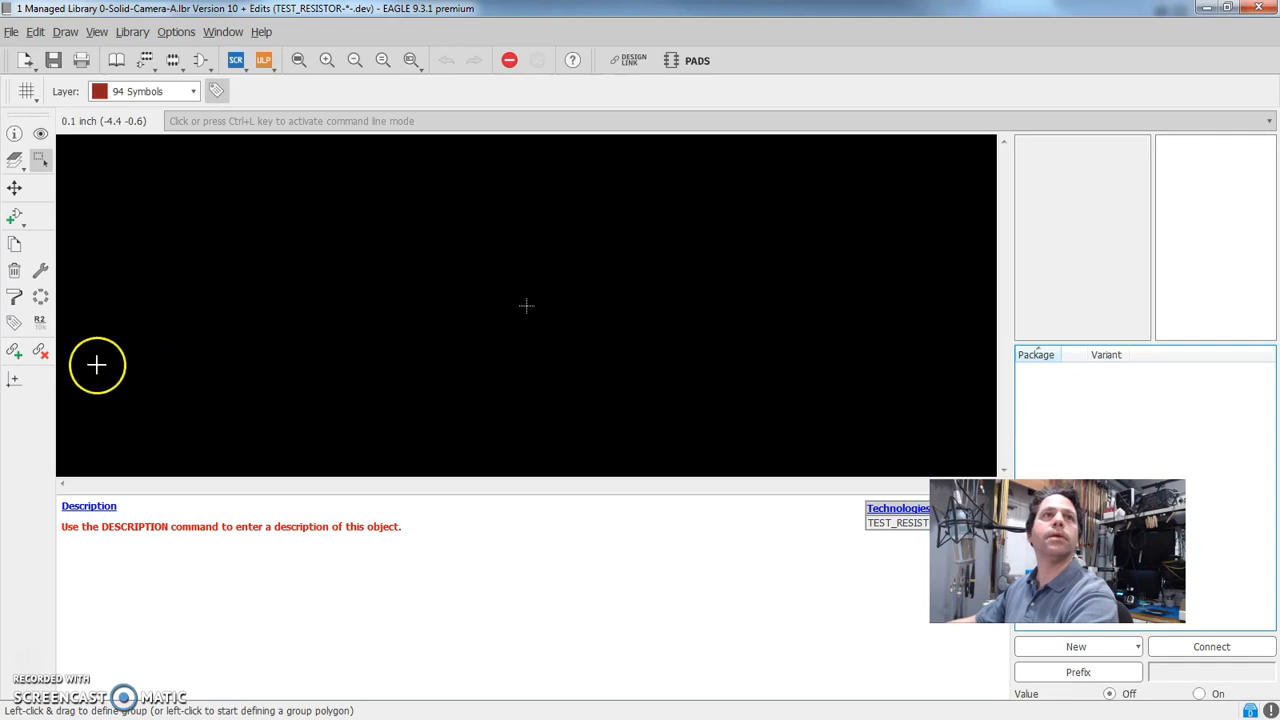
Add the TEST_RESISTOR symbol to the device and place one instance at the origin
click(15, 218)
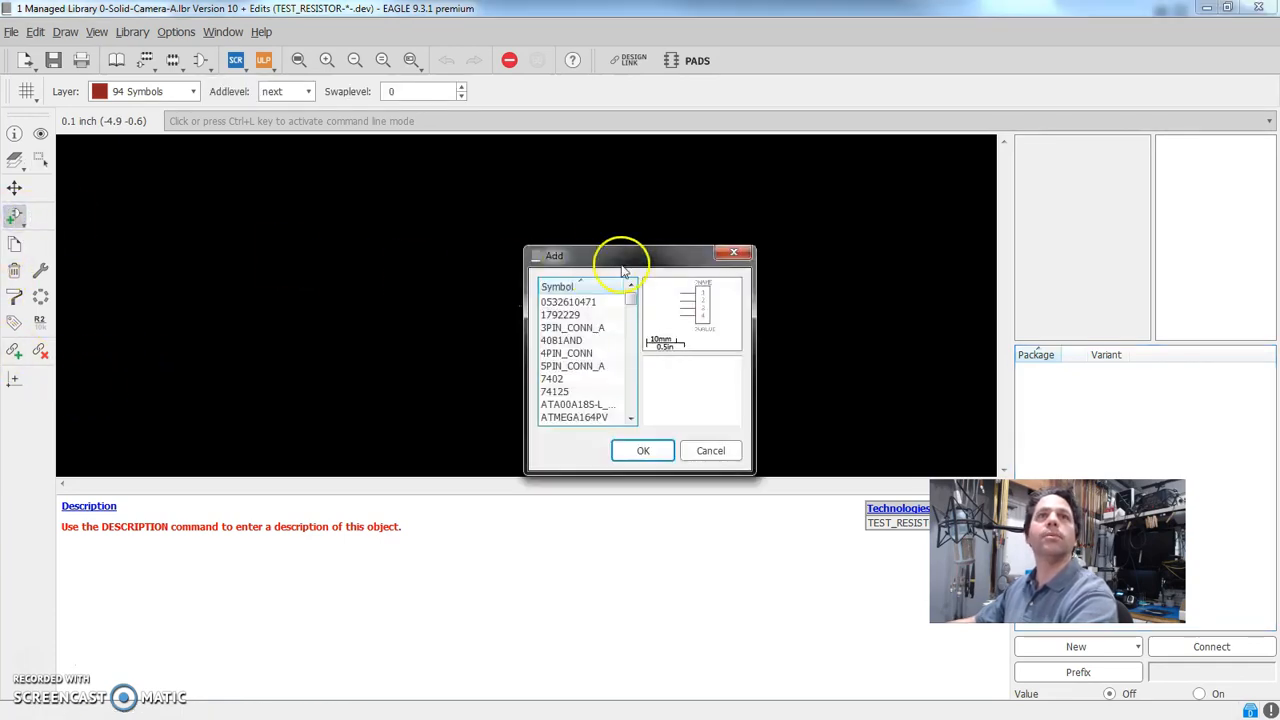
scroll(566, 378, down, 20)
scroll(568, 378, down, 20)
scroll(568, 378, down, 3)
scroll(568, 378, up, 4)
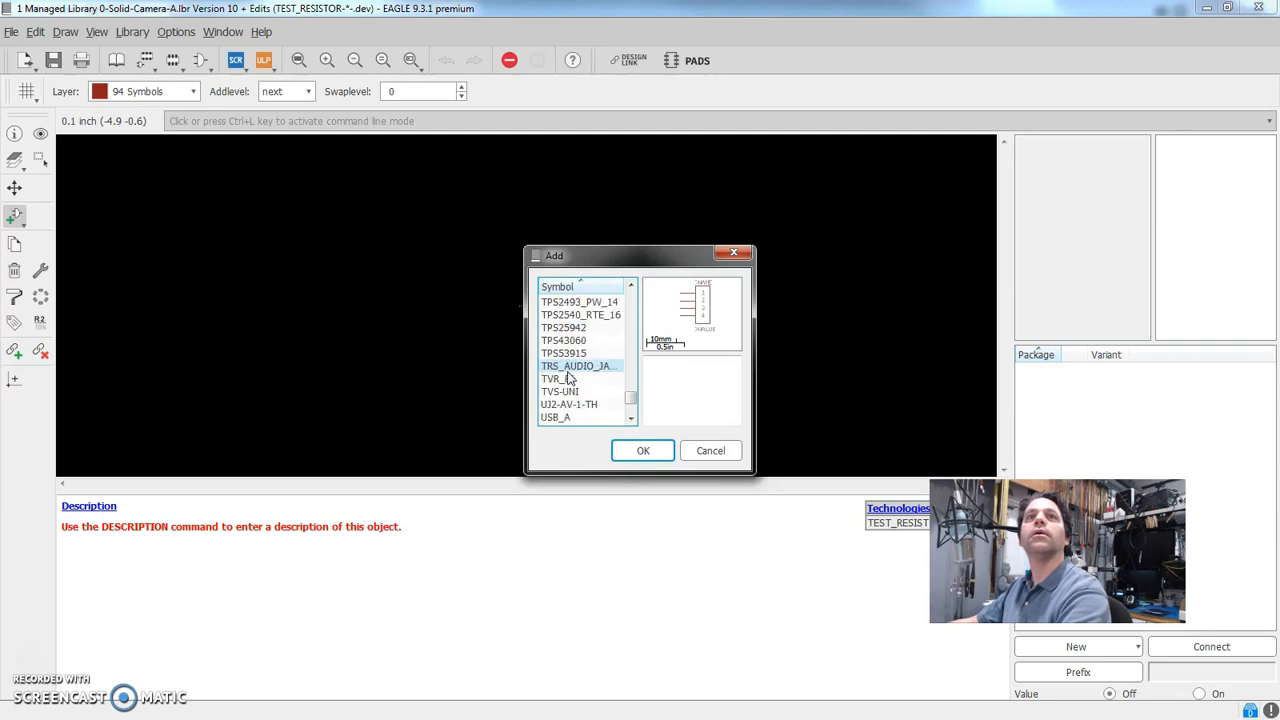
scroll(568, 378, up, 1)
scroll(568, 378, down, 5)
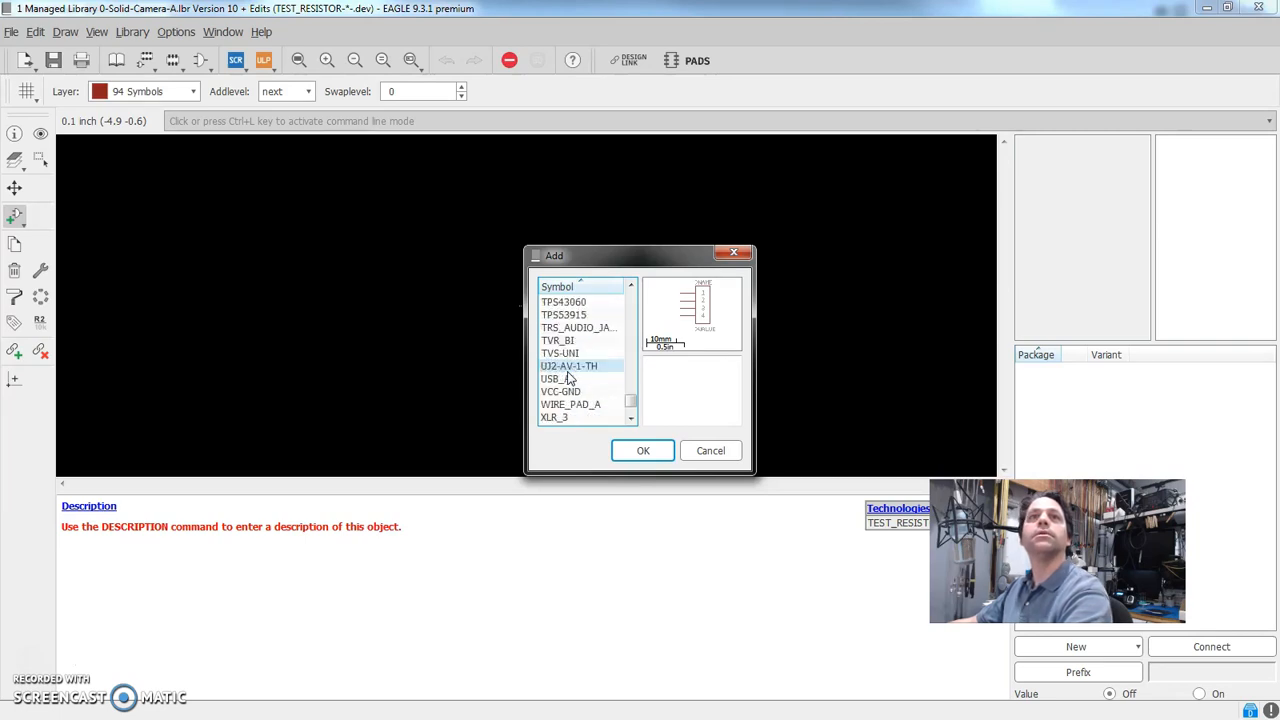
scroll(568, 378, up, 2)
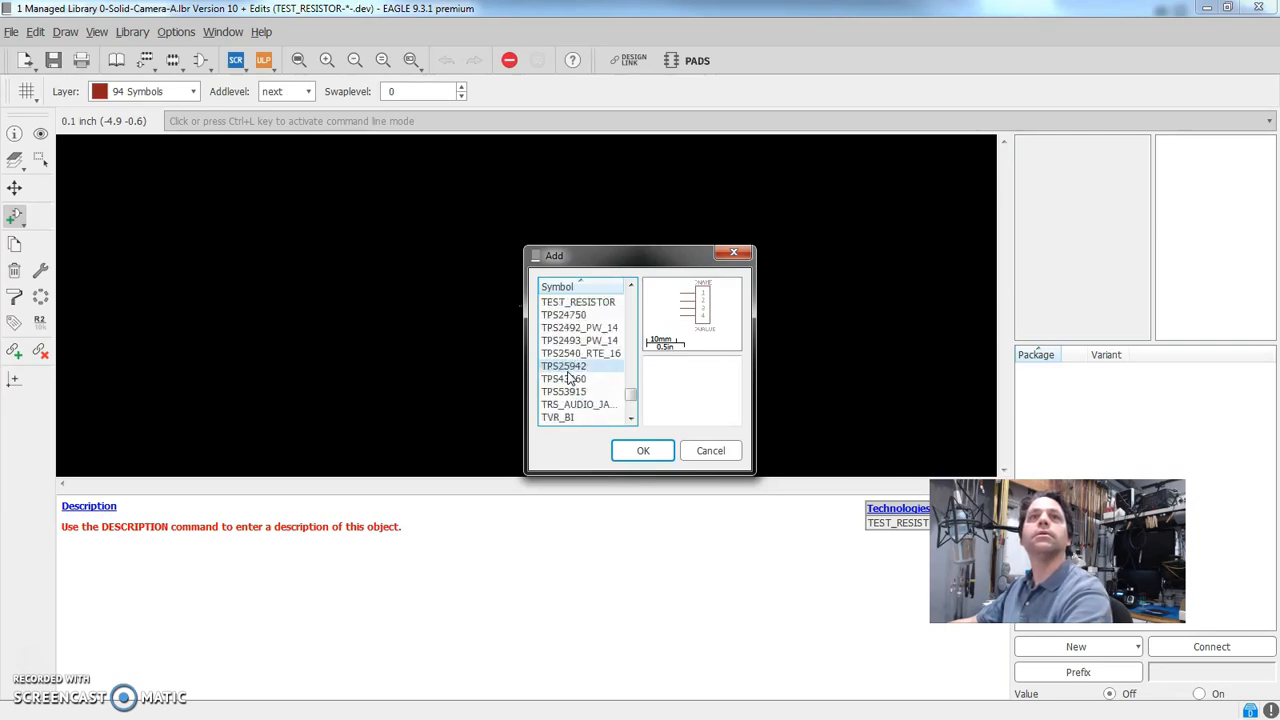
click(580, 301)
click(648, 452)
click(526, 300)
scroll(526, 303, up, 4)
scroll(528, 308, down, 1)
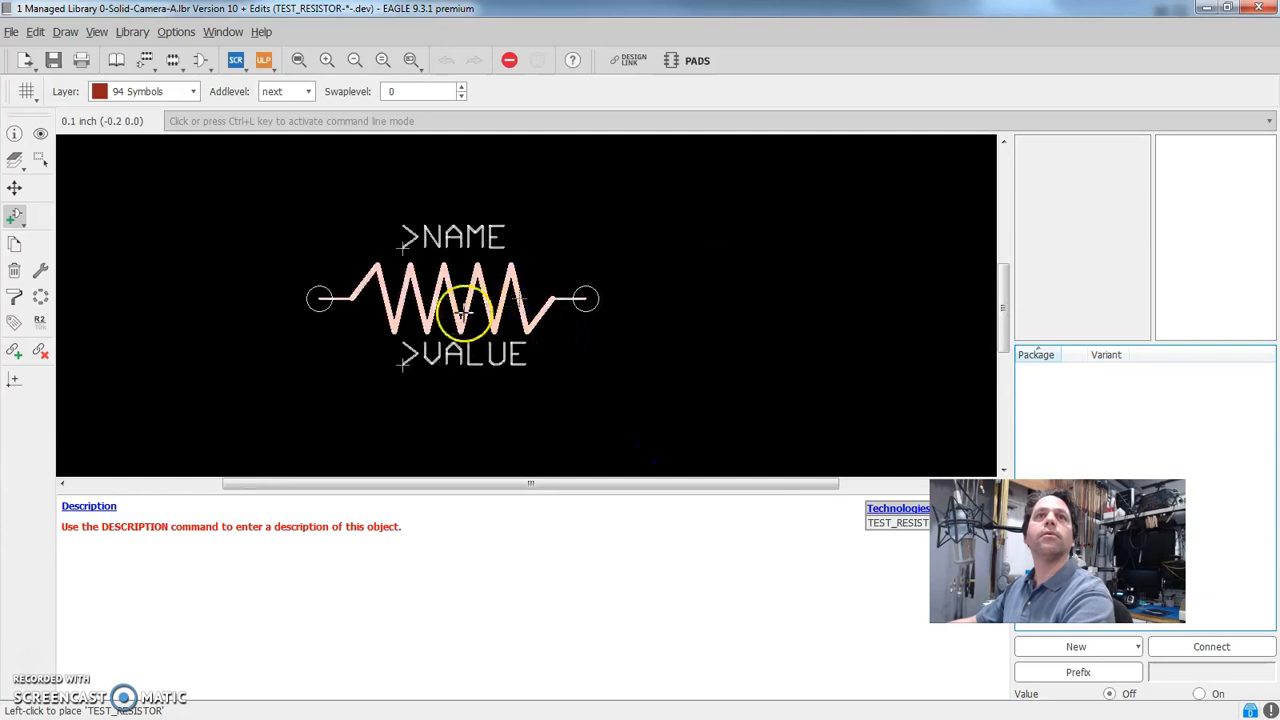
click(518, 309)
scroll(607, 340, down, 6)
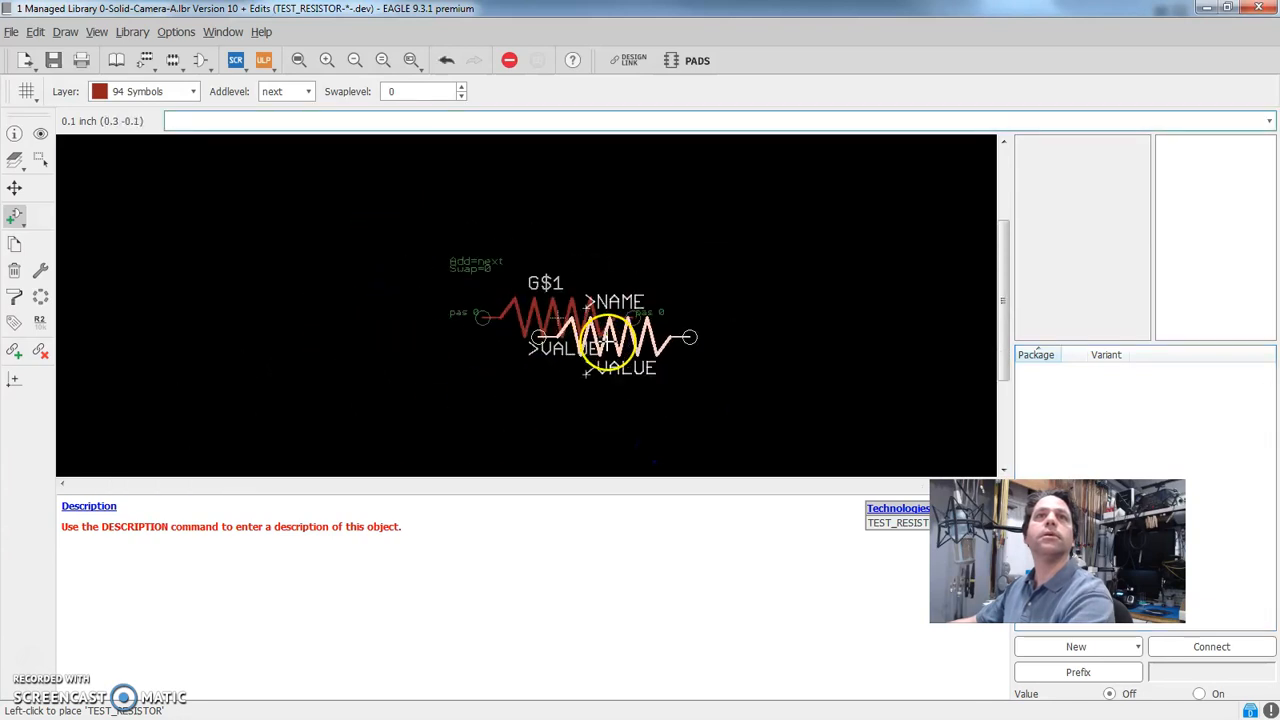
scroll(596, 428, up, 1)
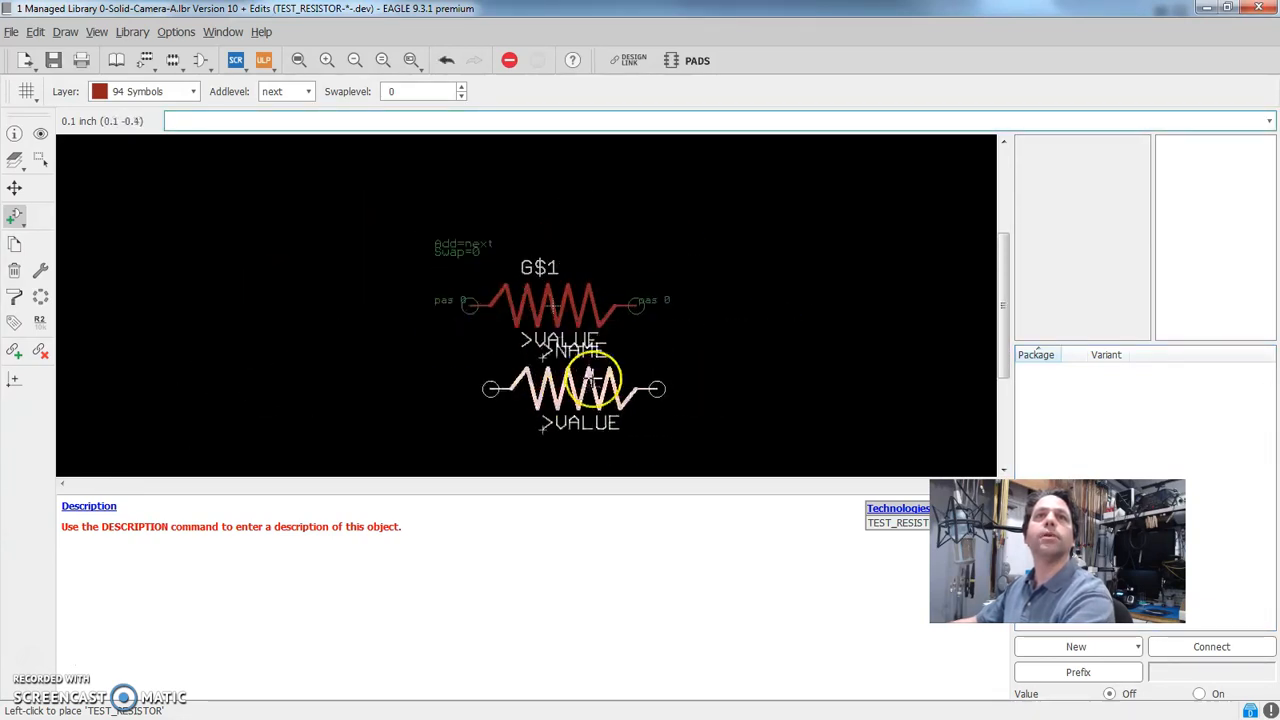
key(Escape)
click(645, 450)
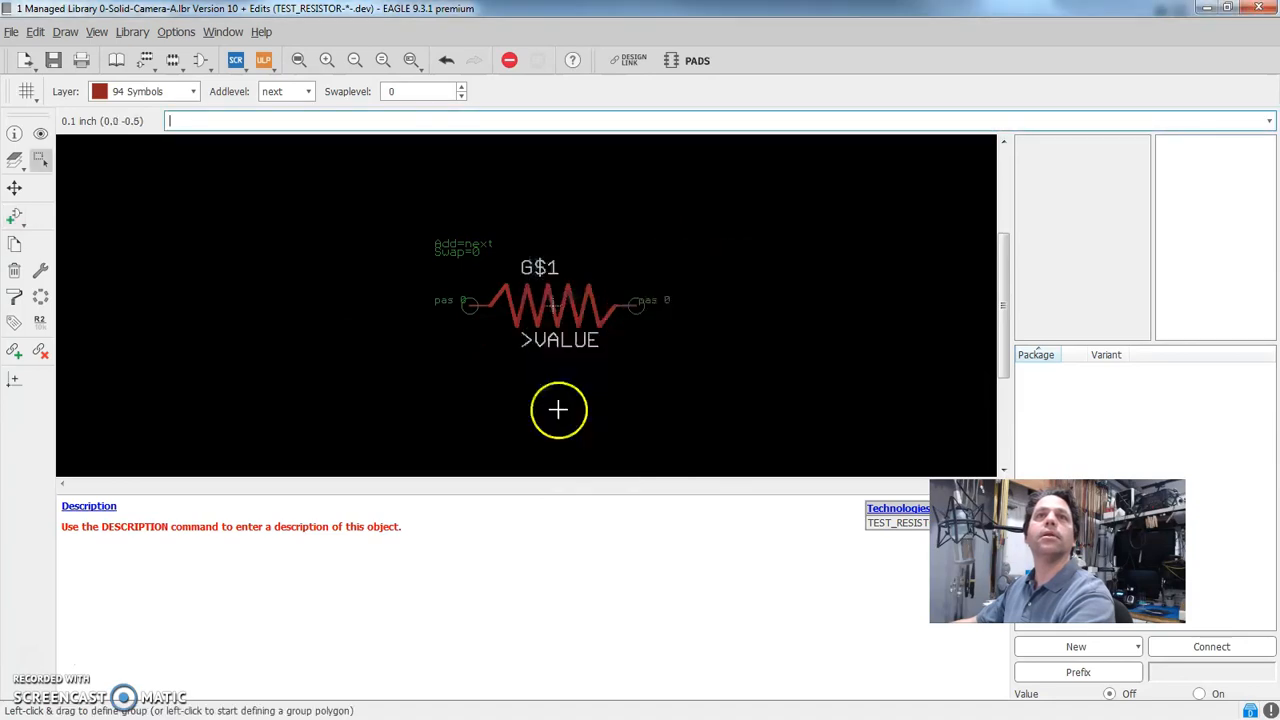
scroll(694, 351, up, 1)
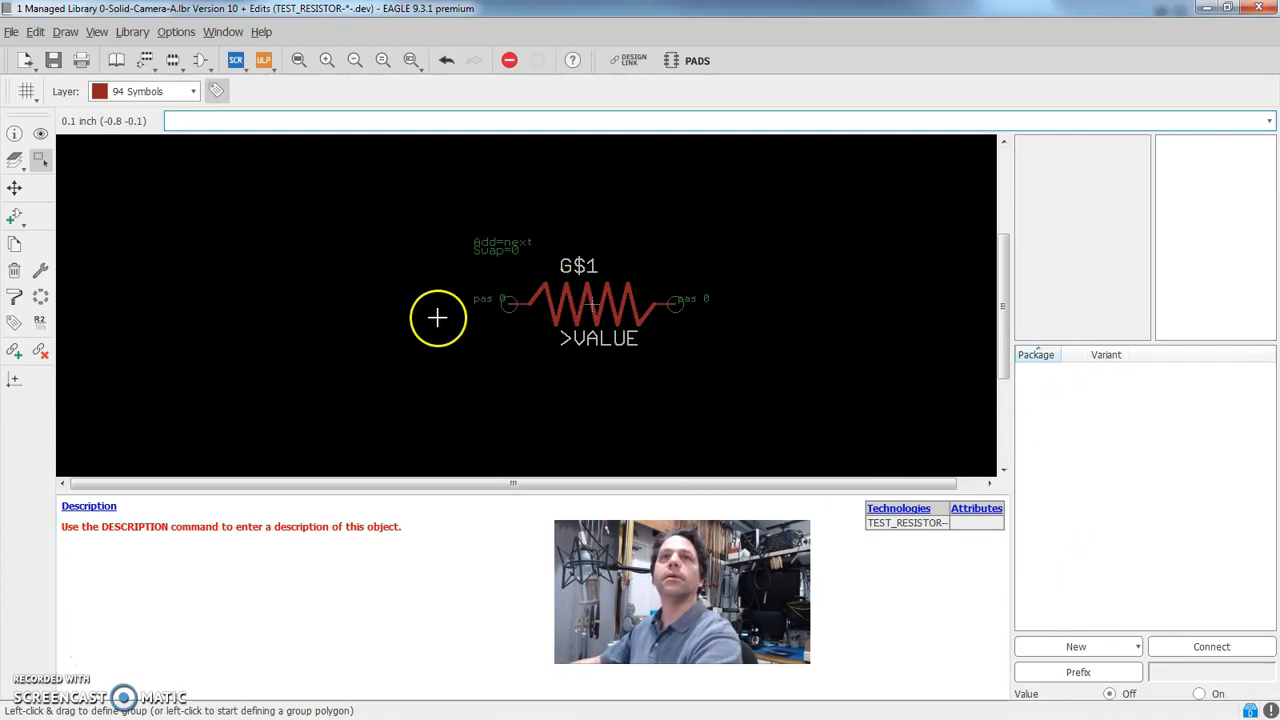
Add the local package TEST_RESISTOR as the device's package variant, leaving the variant name empty
click(1073, 647)
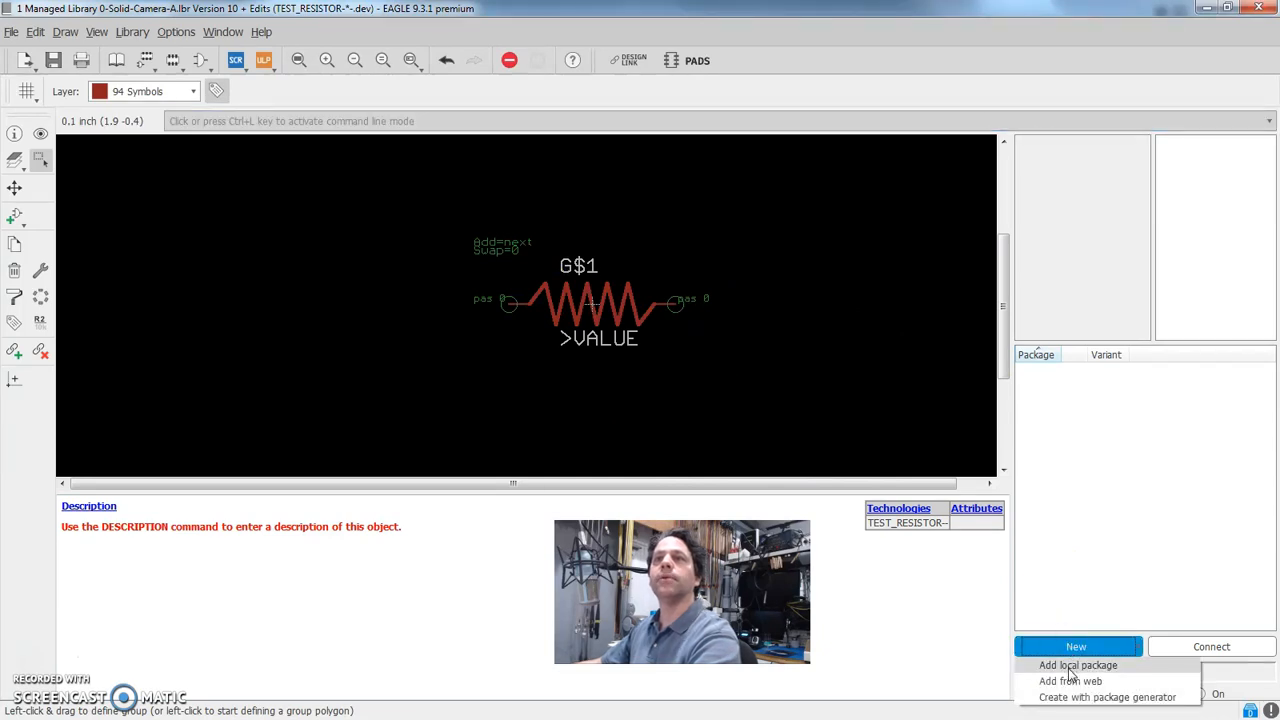
click(1072, 666)
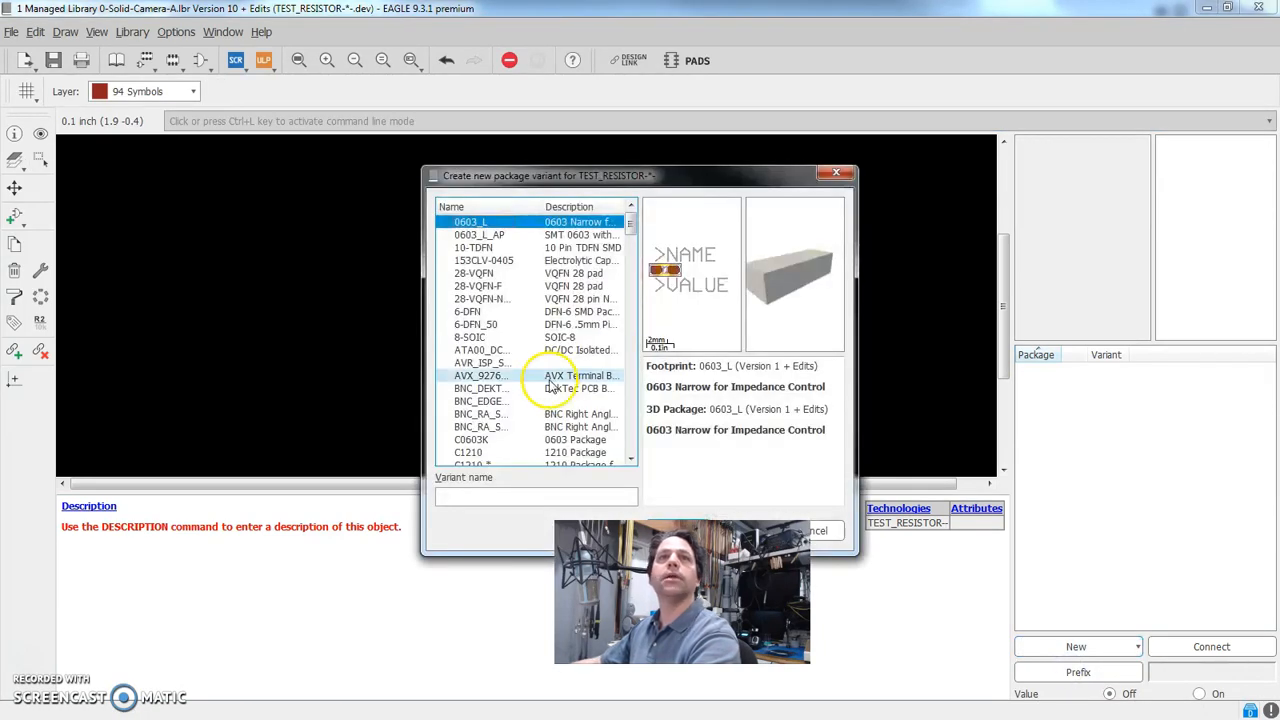
scroll(515, 380, down, 15)
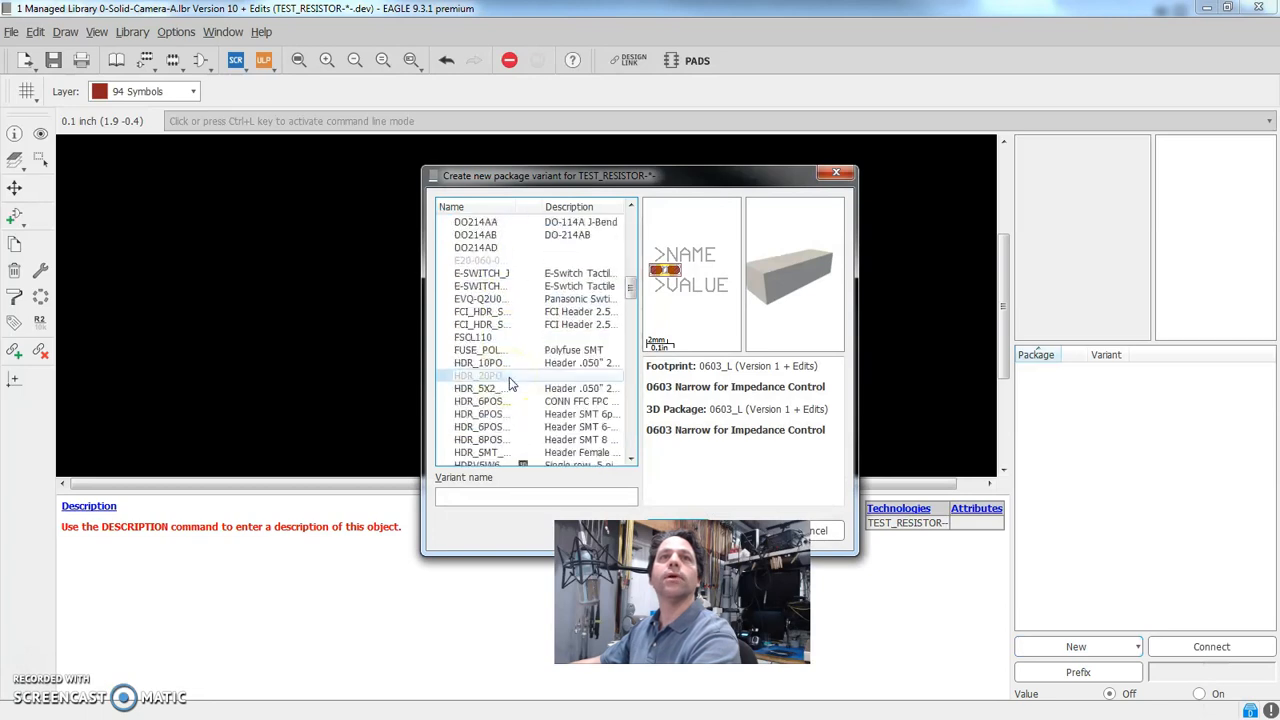
scroll(509, 377, down, 10)
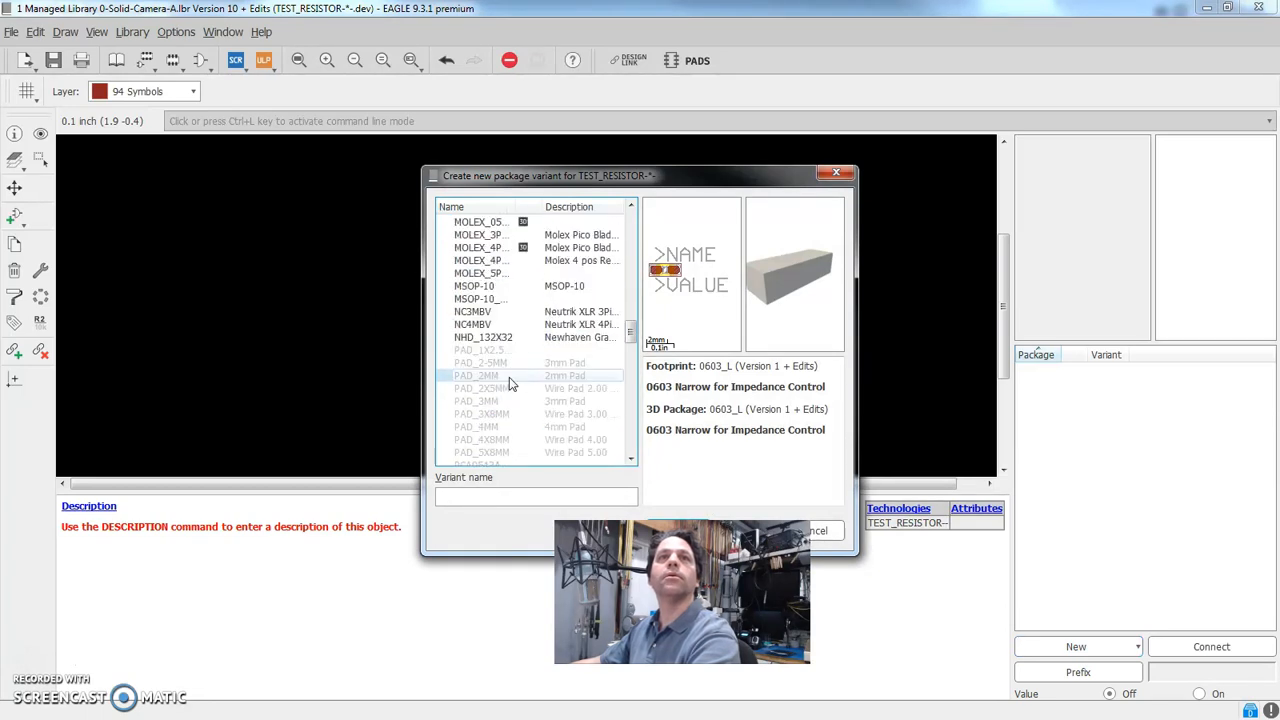
scroll(509, 377, down, 10)
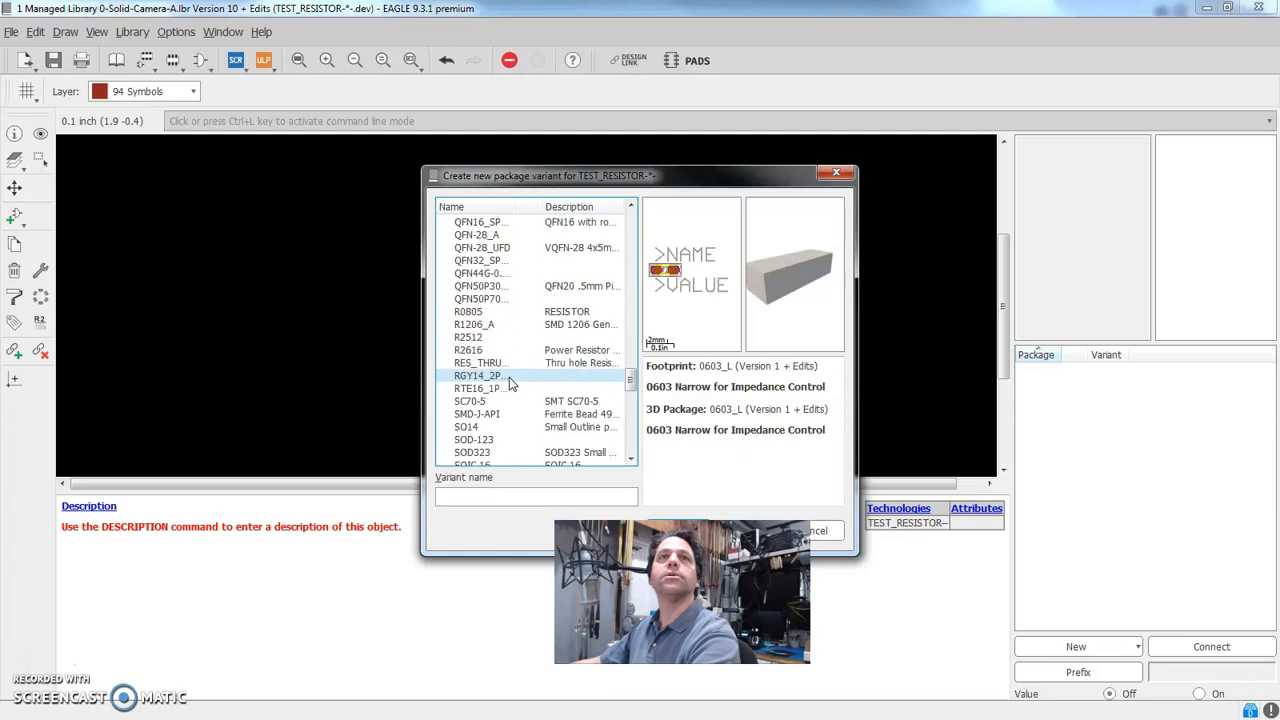
scroll(509, 377, down, 4)
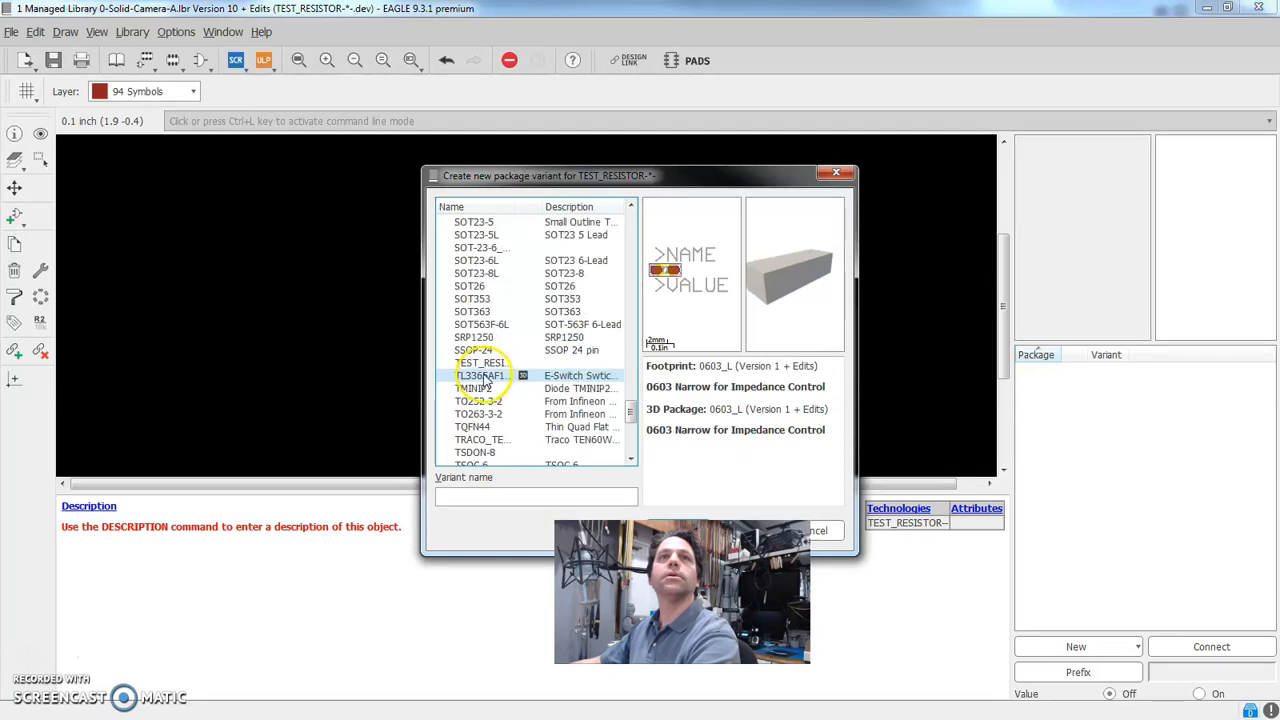
click(481, 364)
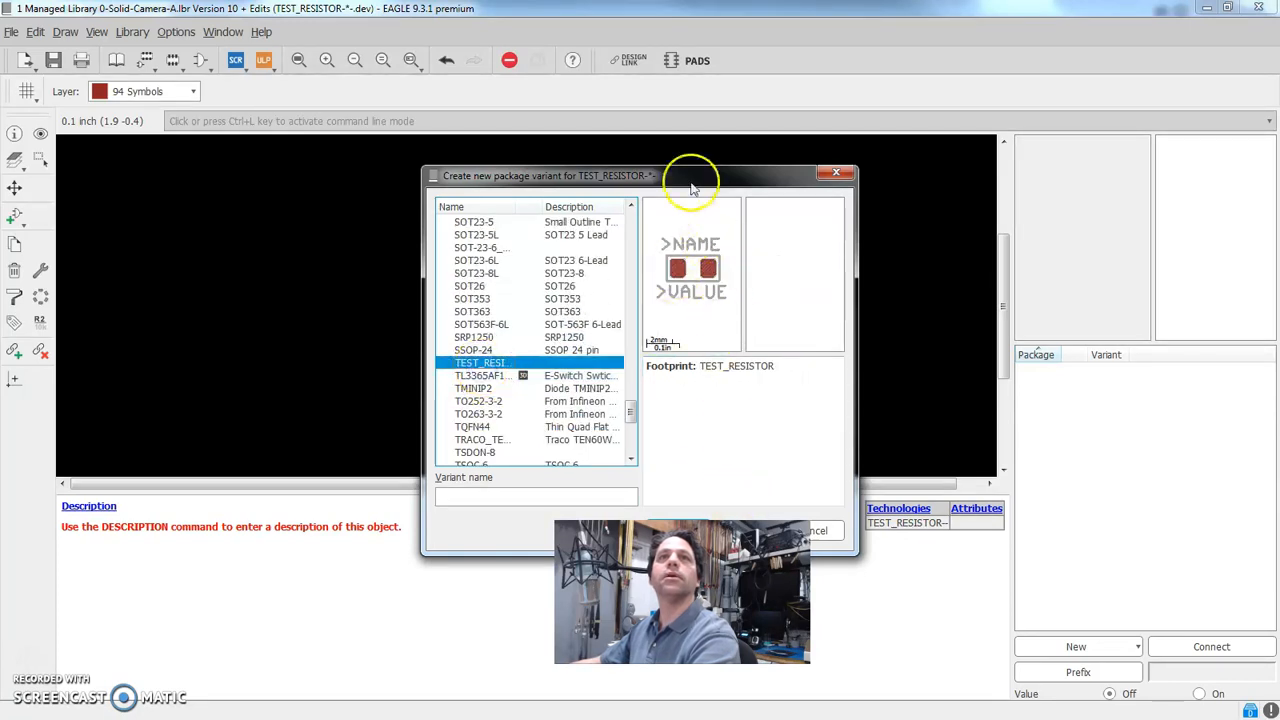
drag(694, 178, 678, 150)
click(663, 503)
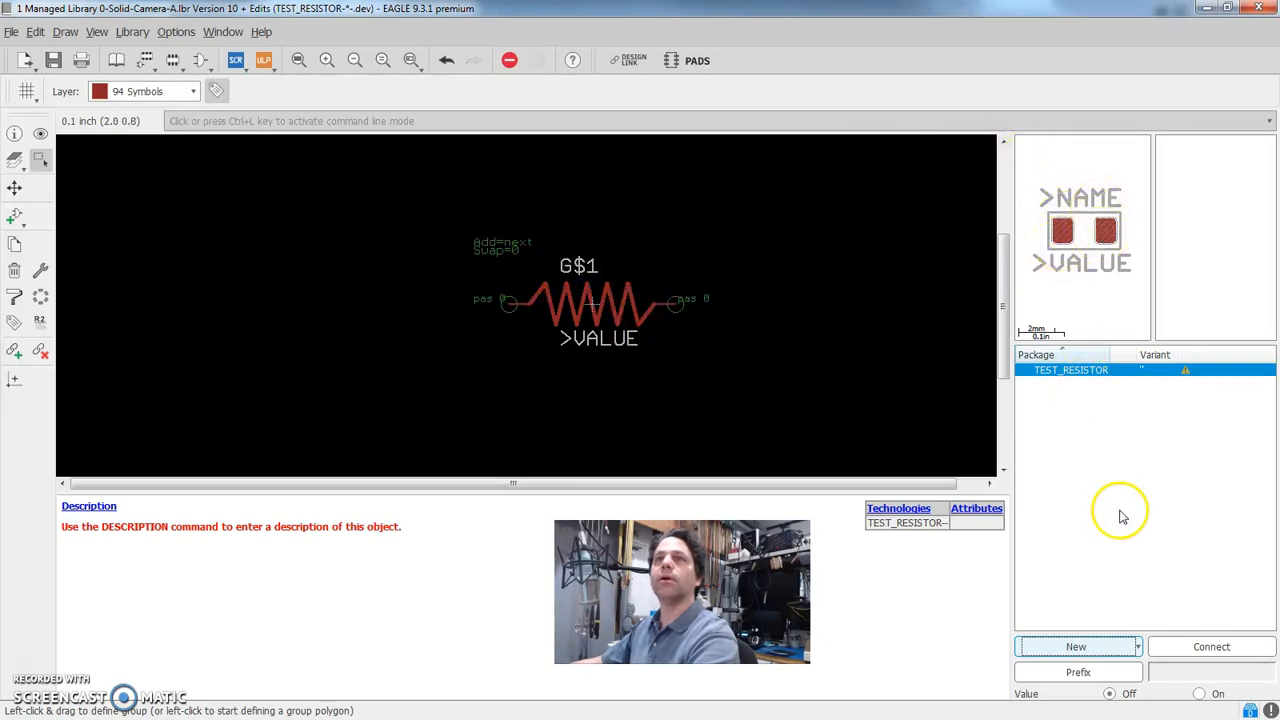
Connect symbol pin G$1.P$1 to pad P$1 and pin G$1.P$2 to pad P$2 of the TEST_RESISTOR package
click(1200, 647)
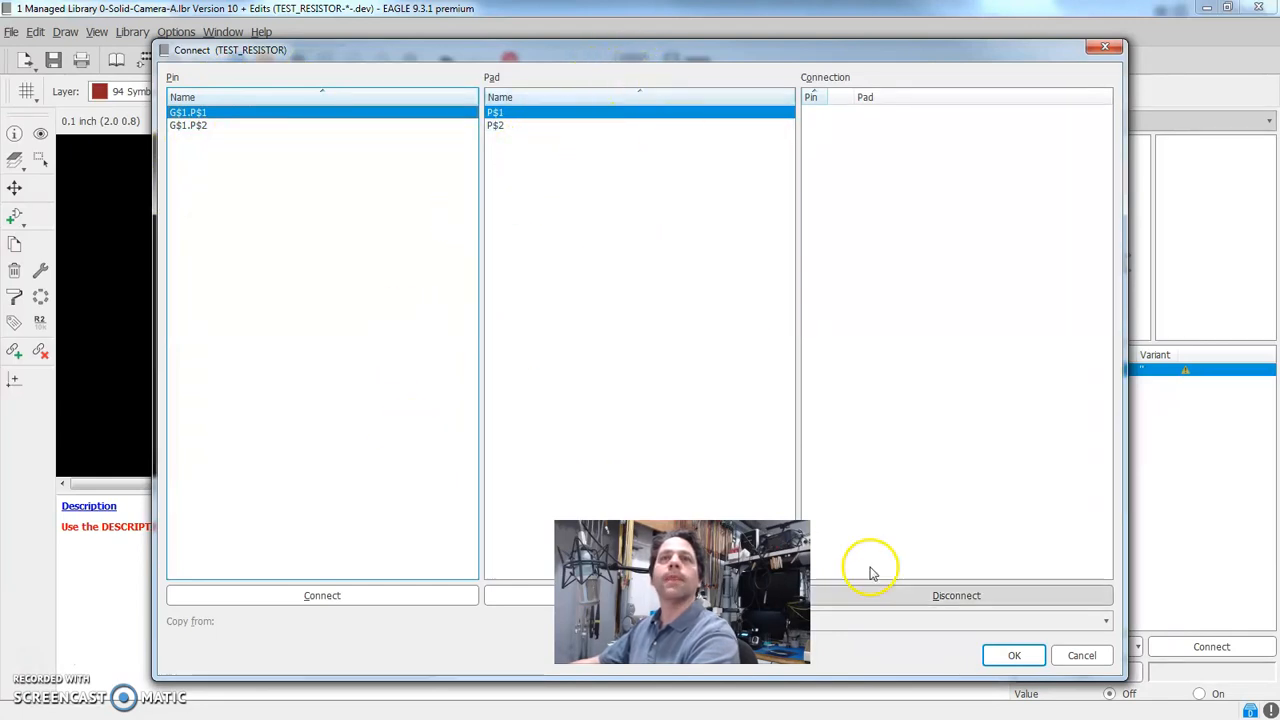
drag(1122, 676, 920, 488)
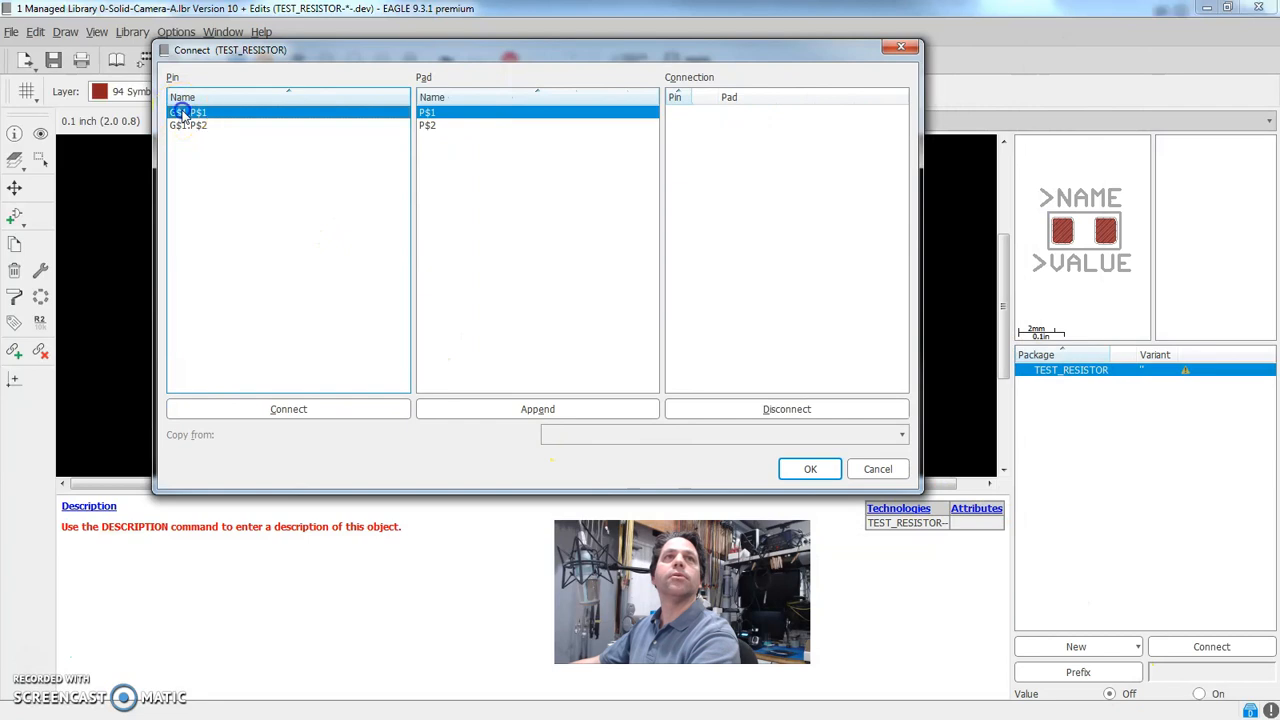
click(437, 113)
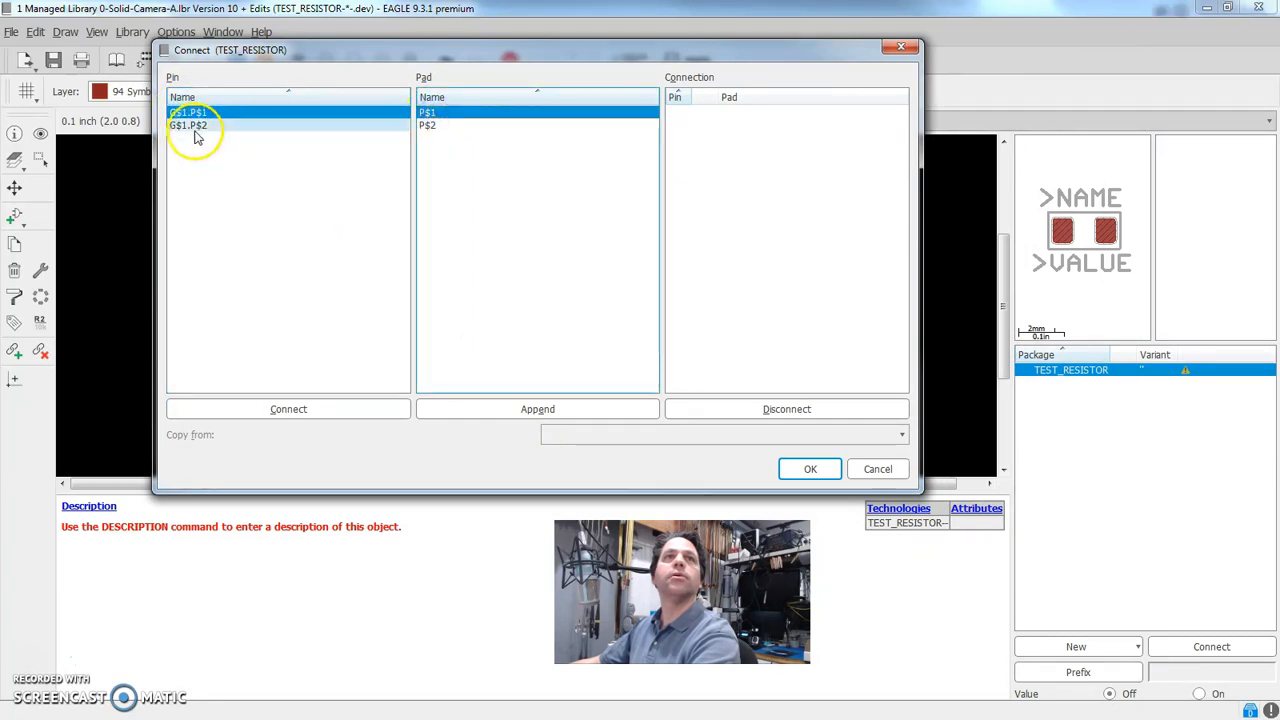
click(434, 126)
click(190, 126)
click(437, 113)
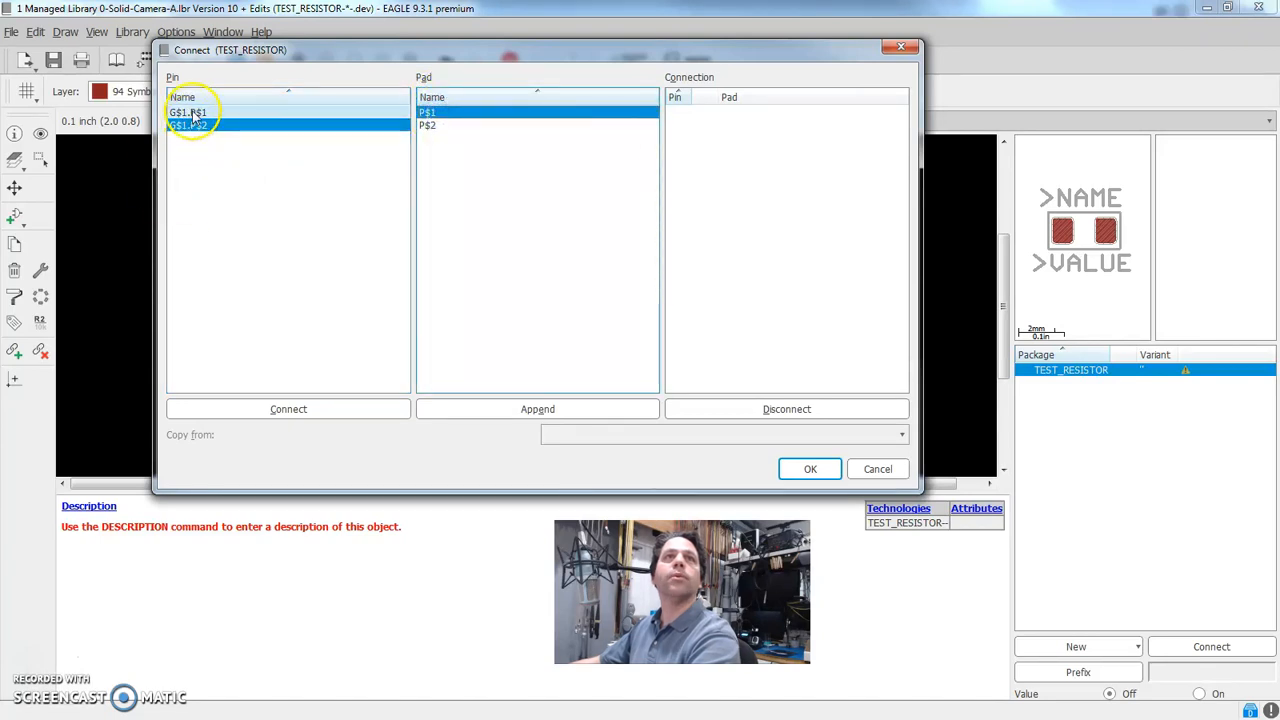
click(193, 113)
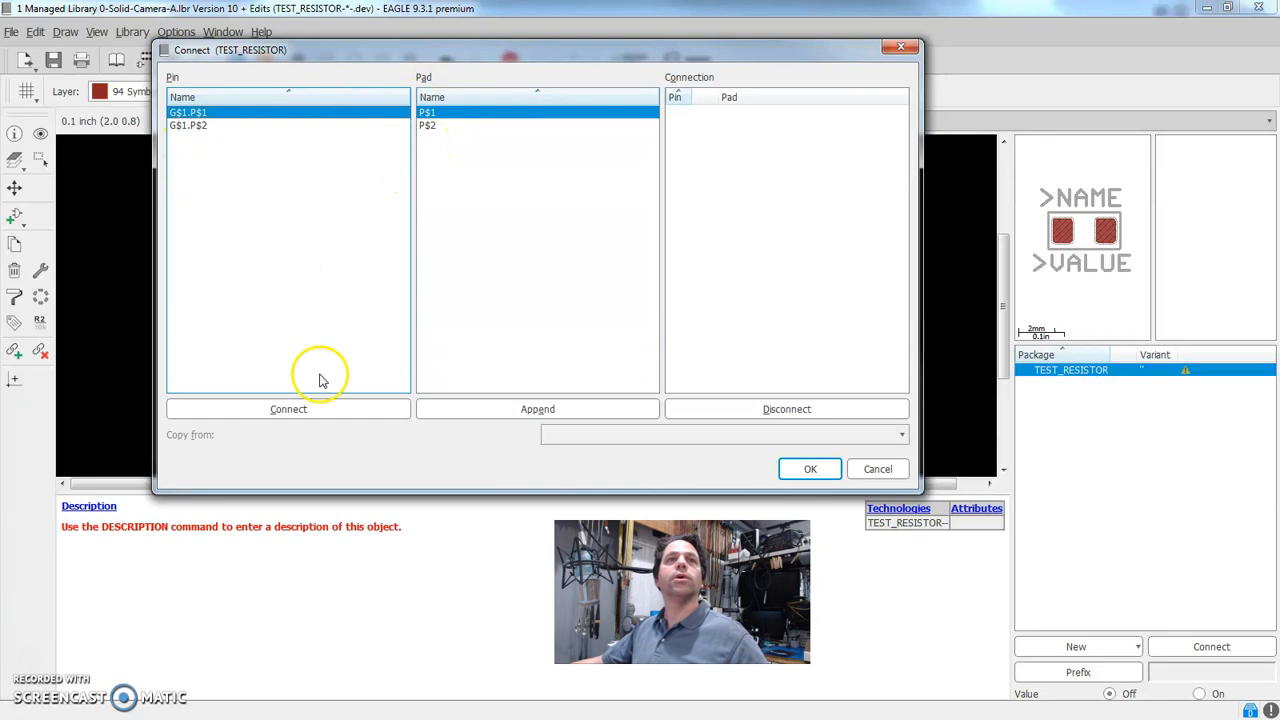
click(297, 411)
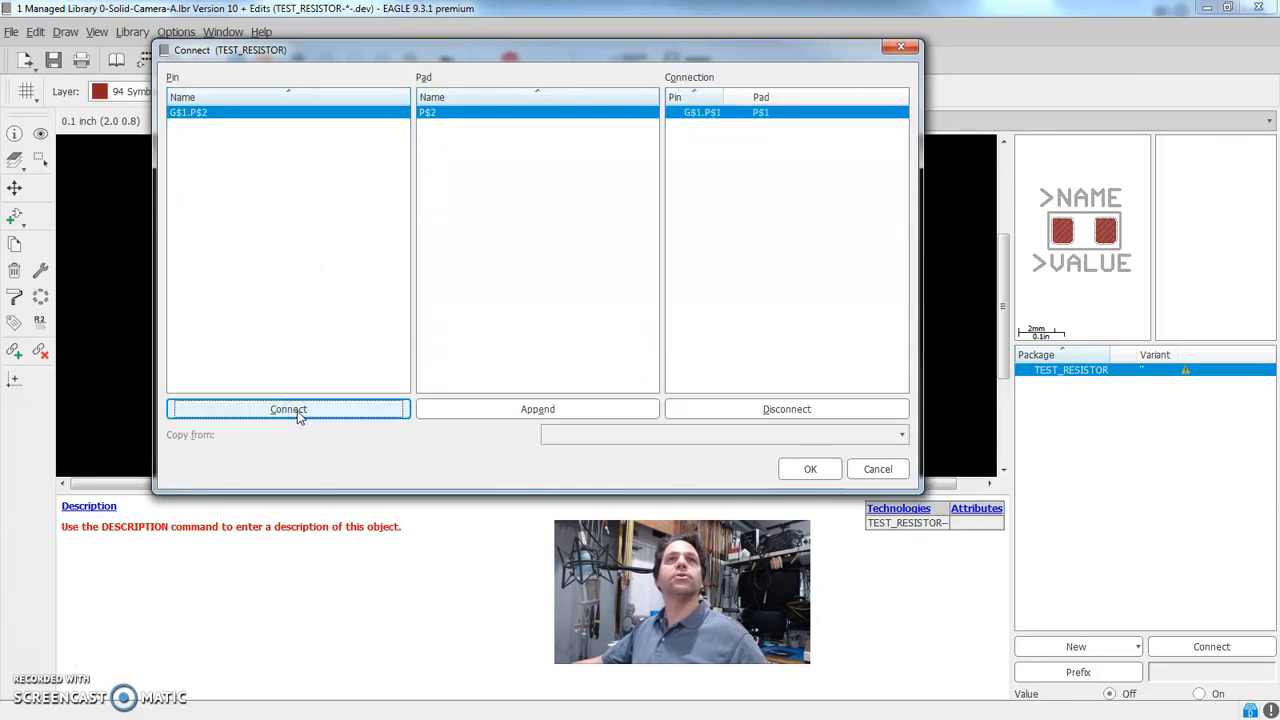
click(297, 418)
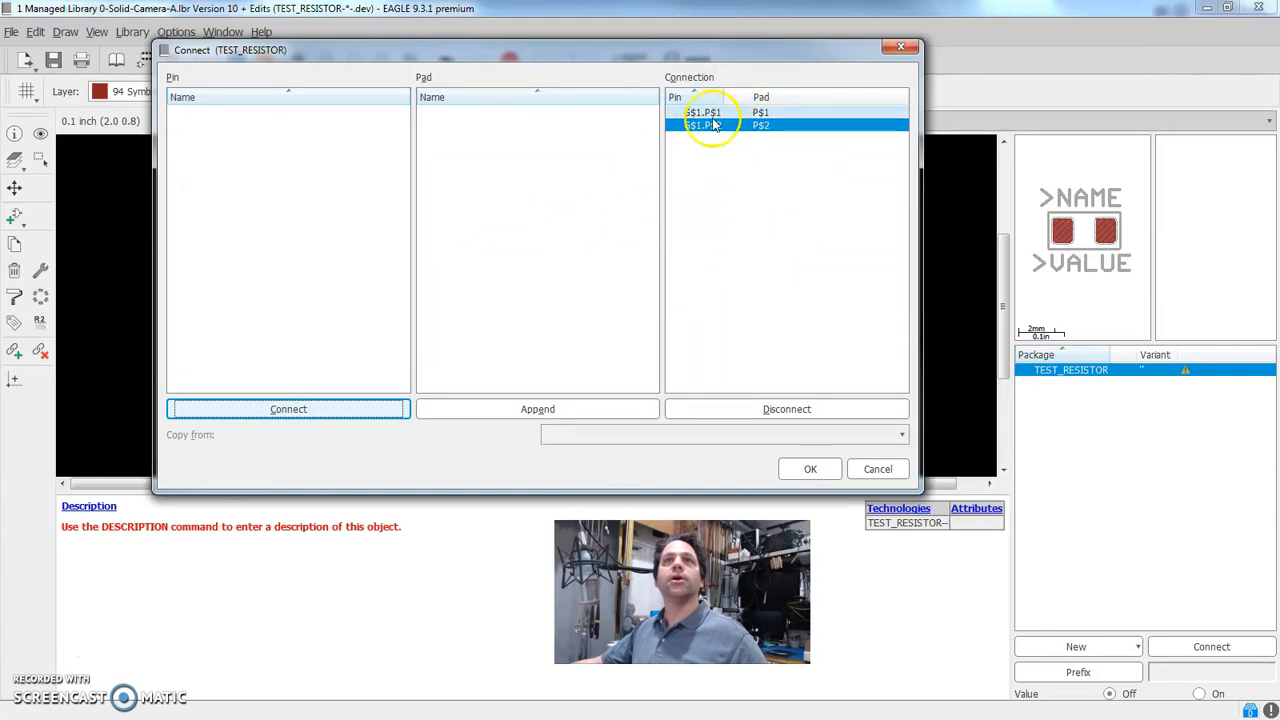
click(810, 469)
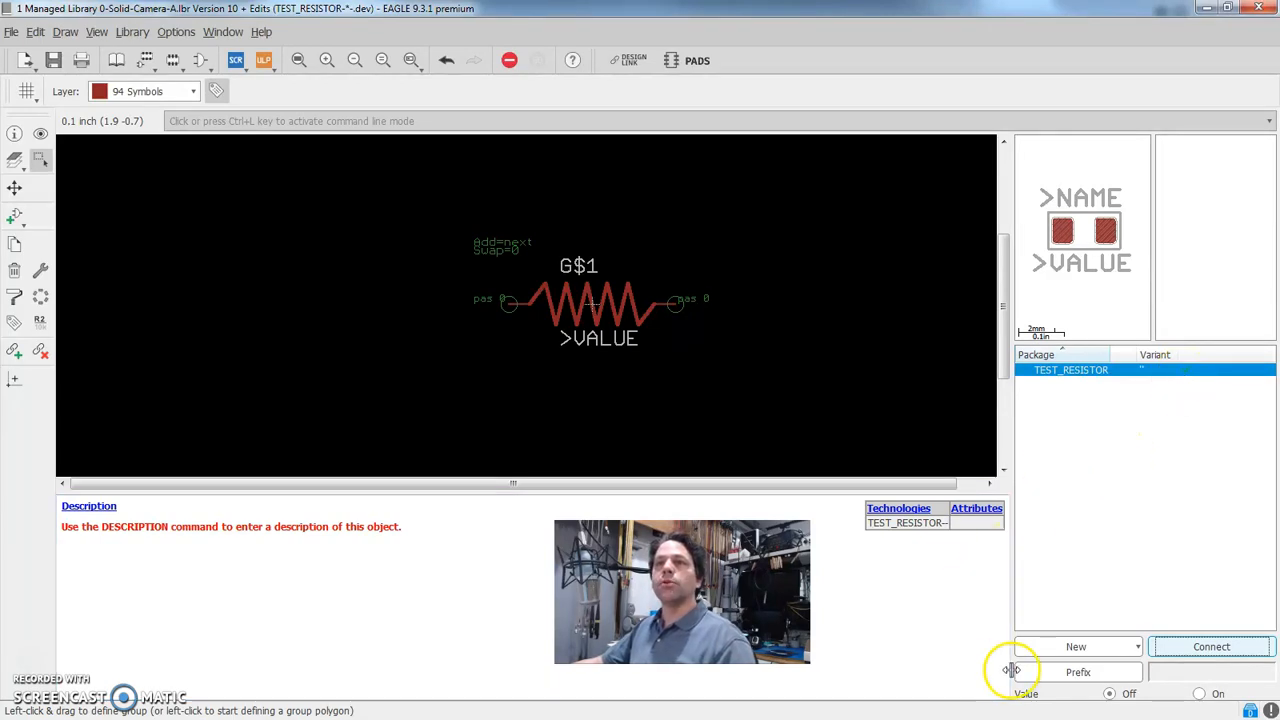
Set the device's name prefix to R and switch its Value option to On
click(1066, 680)
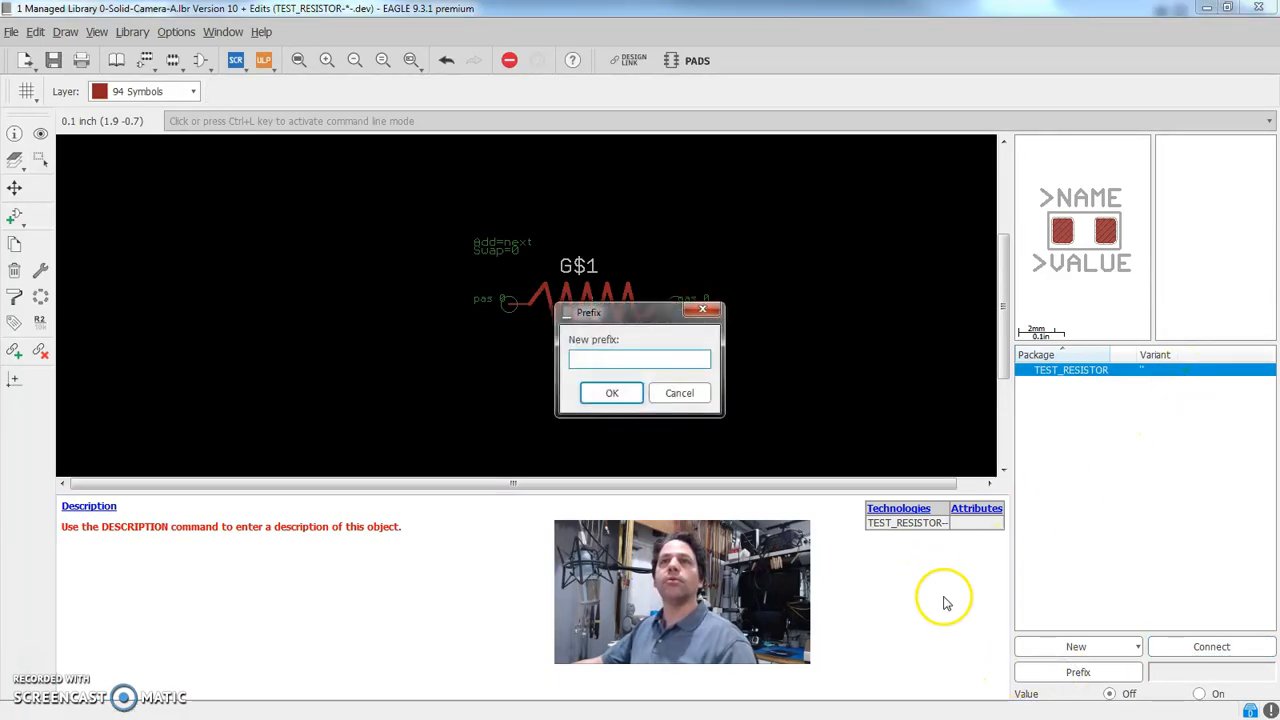
drag(626, 313, 658, 258)
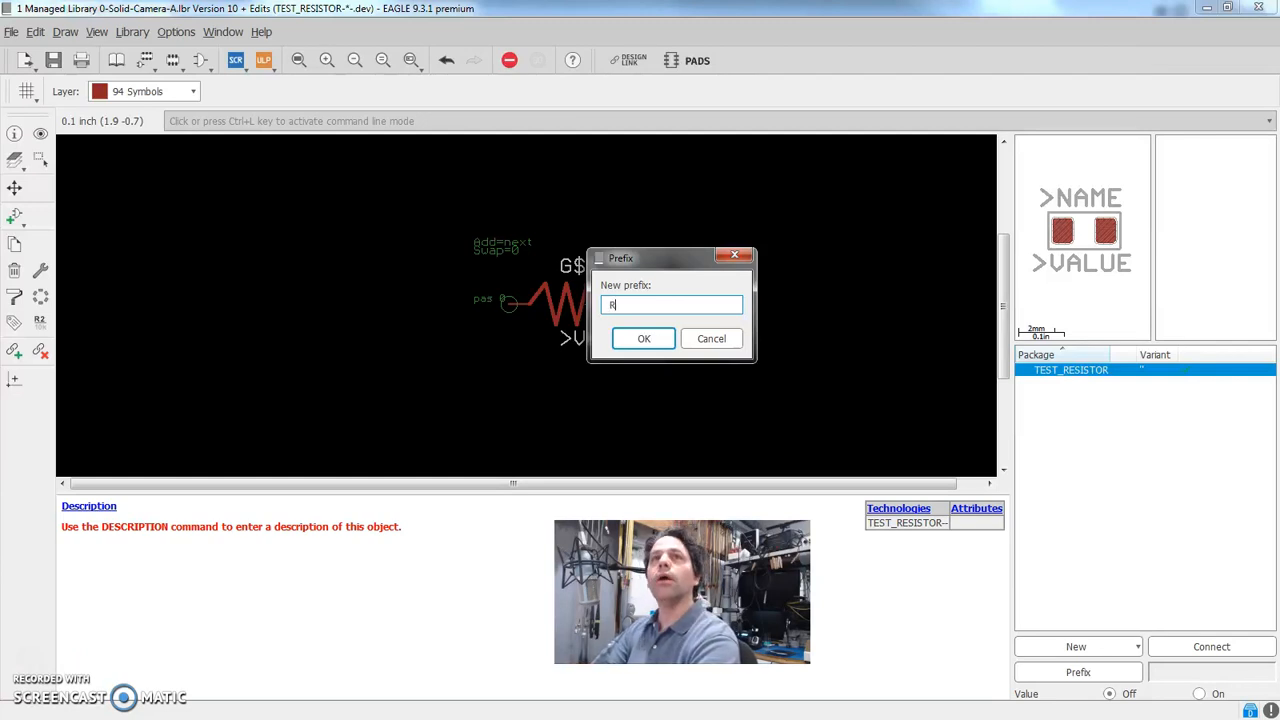
click(643, 338)
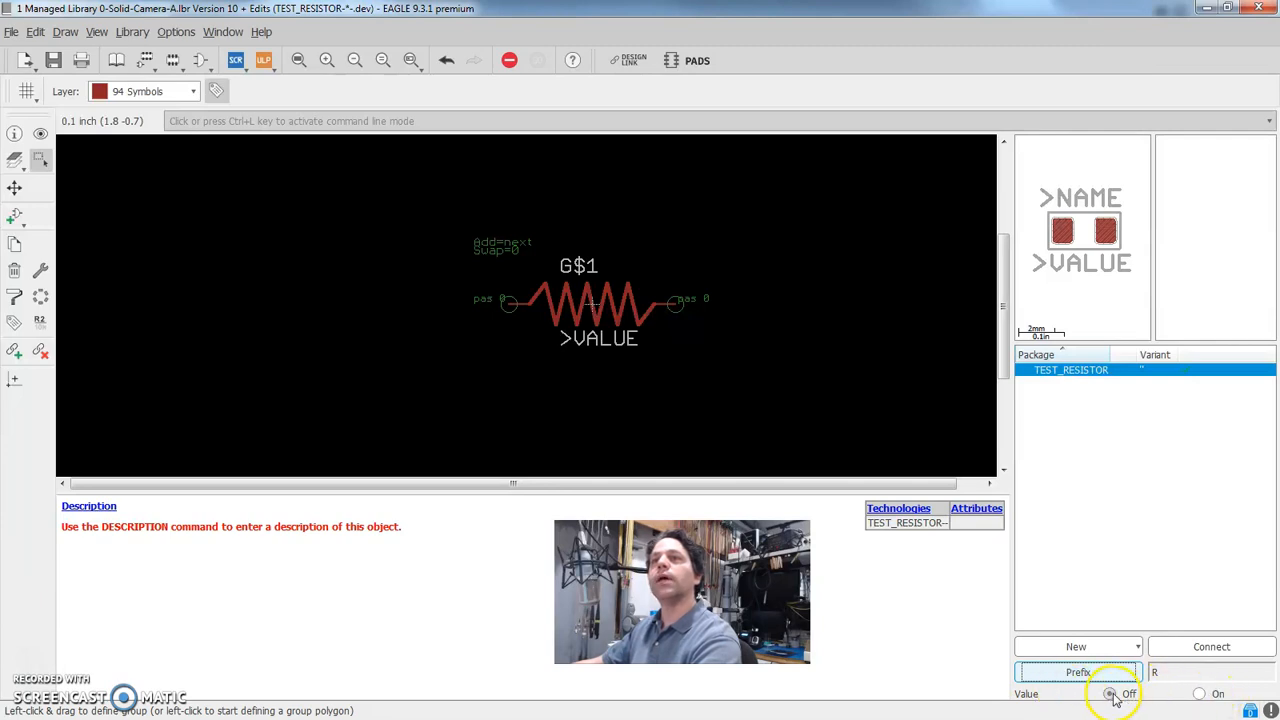
click(1200, 695)
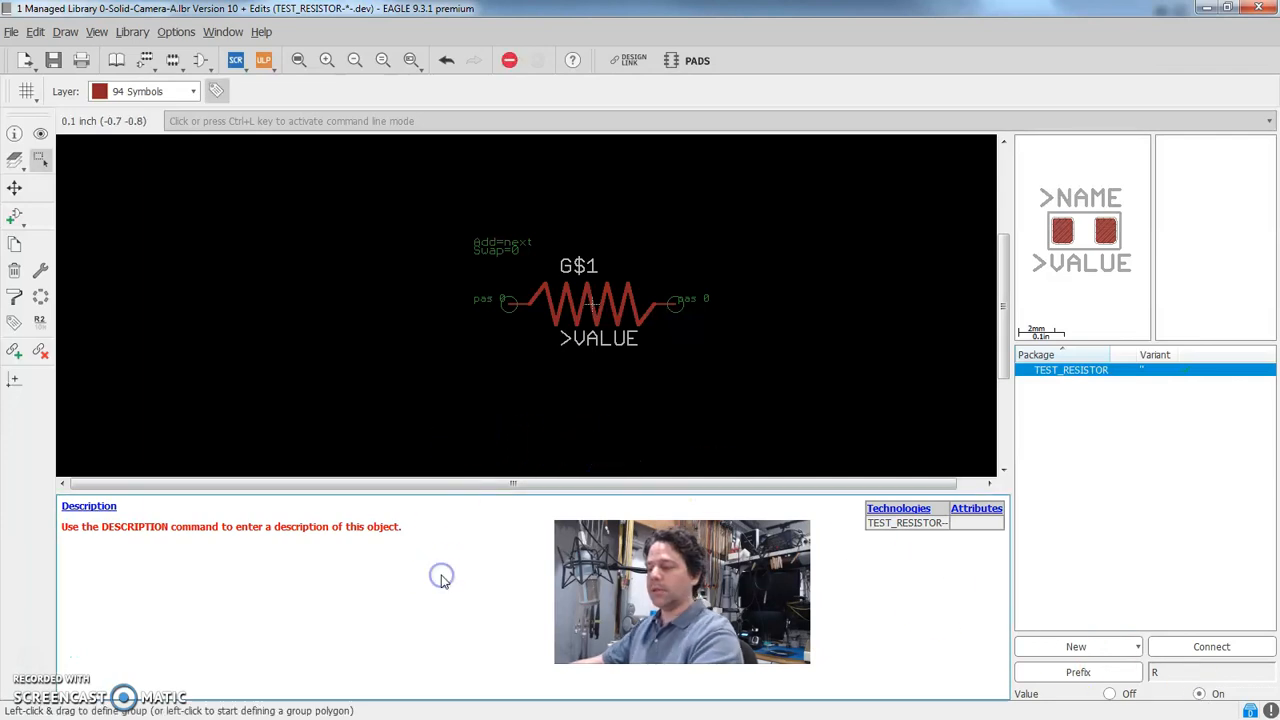
Save the library and create a new schematic from the Control Panel
key(ctrl+s)
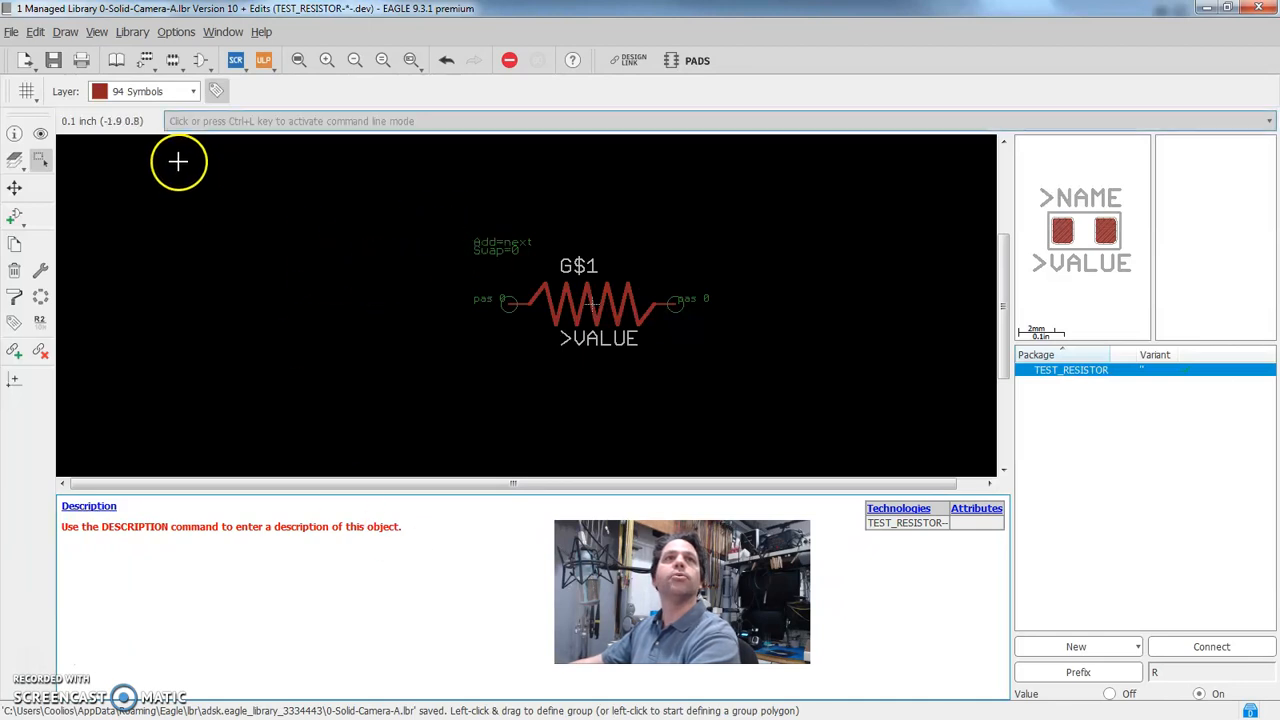
click(222, 31)
click(236, 52)
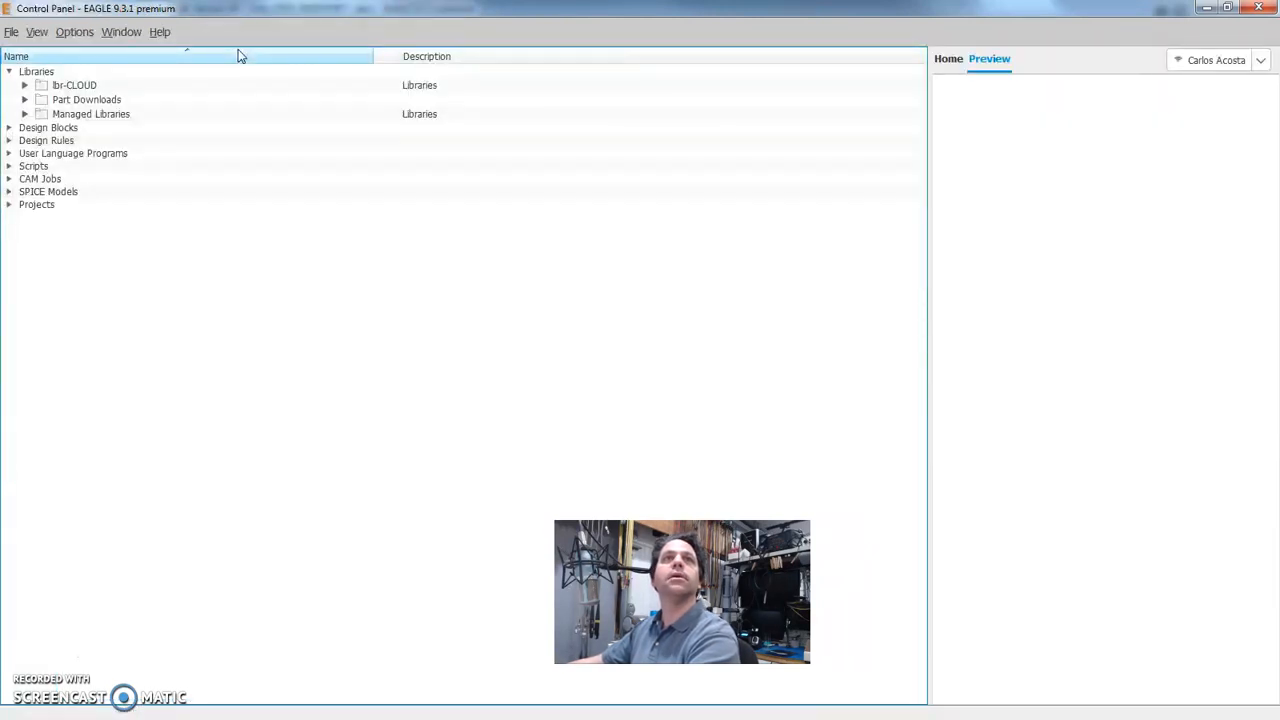
click(12, 34)
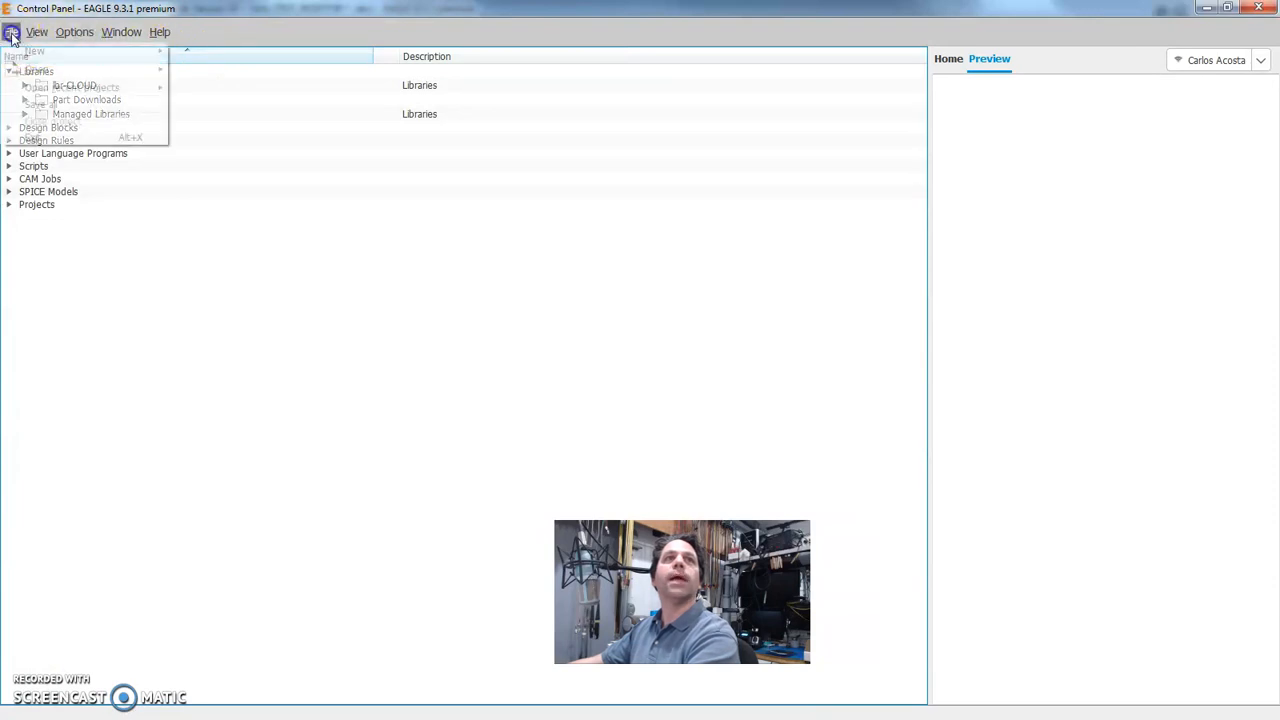
click(15, 40)
click(13, 33)
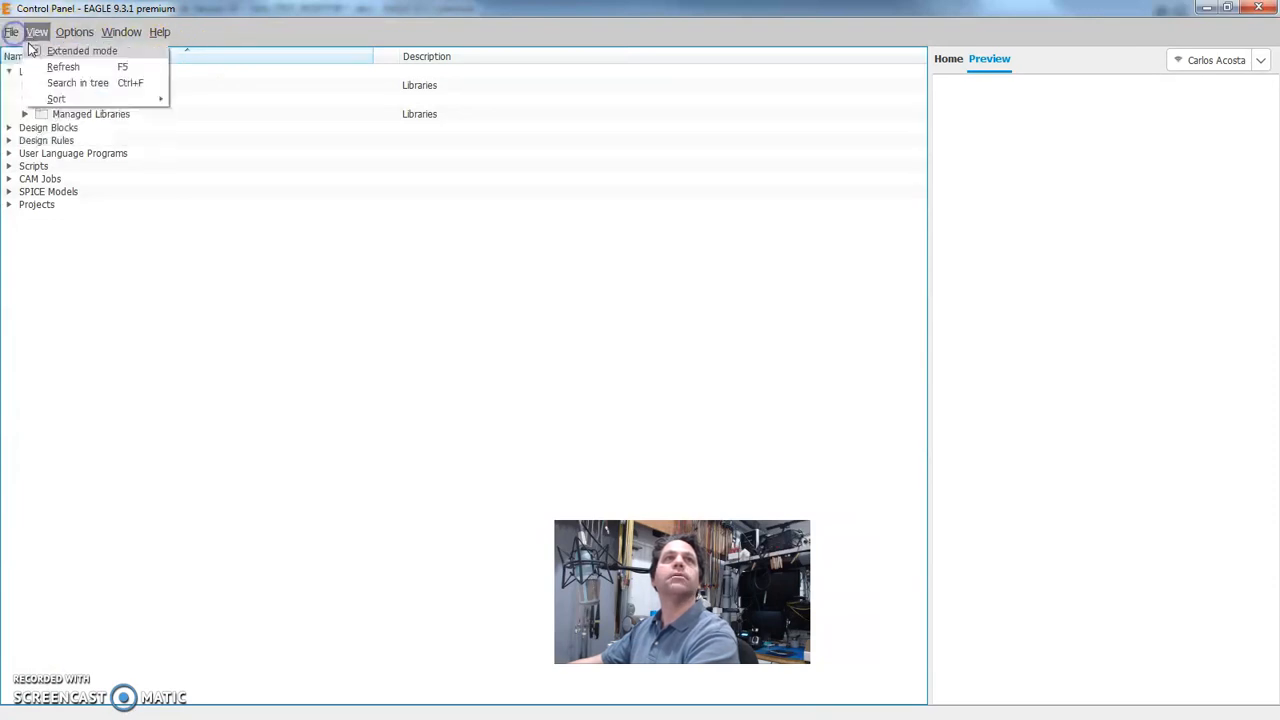
click(13, 33)
click(14, 33)
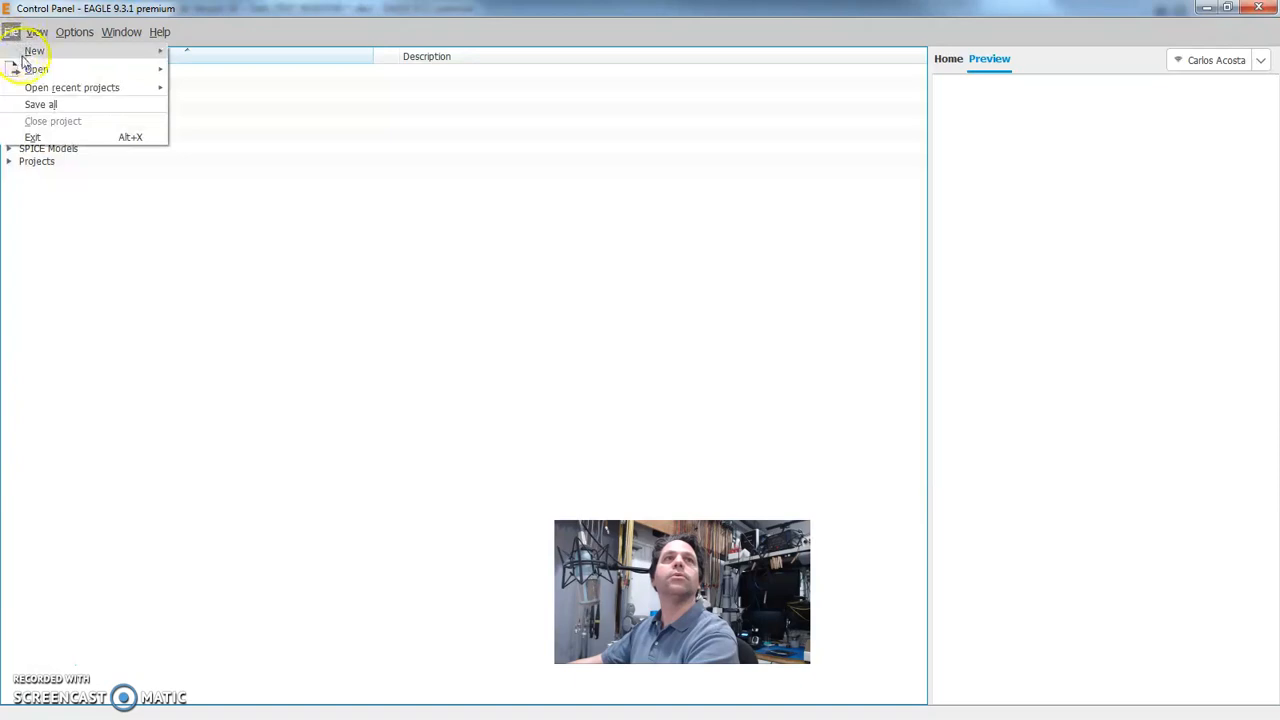
mouse_move(30, 50)
click(212, 75)
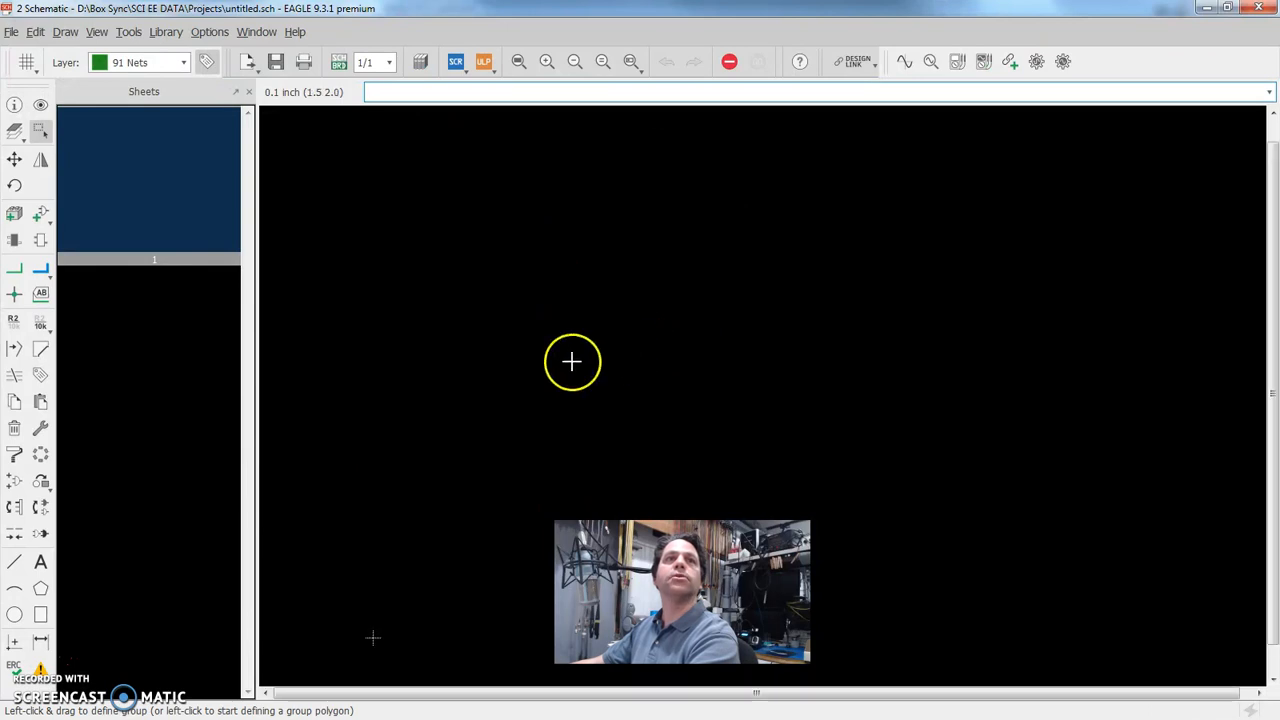
Search the device libraries for *test* and choose TEST_RESISTOR from the managed 0-Solid-Camera-A library for placement in the schematic
click(42, 214)
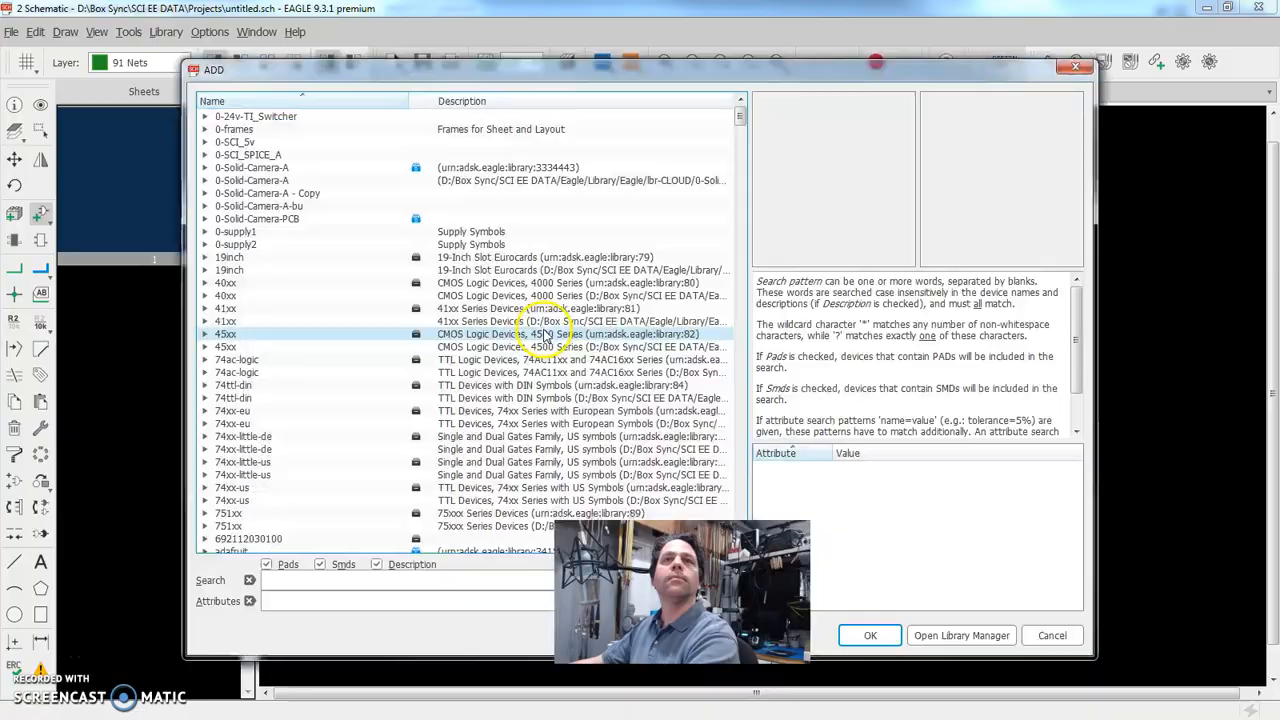
scroll(363, 251, down, 20)
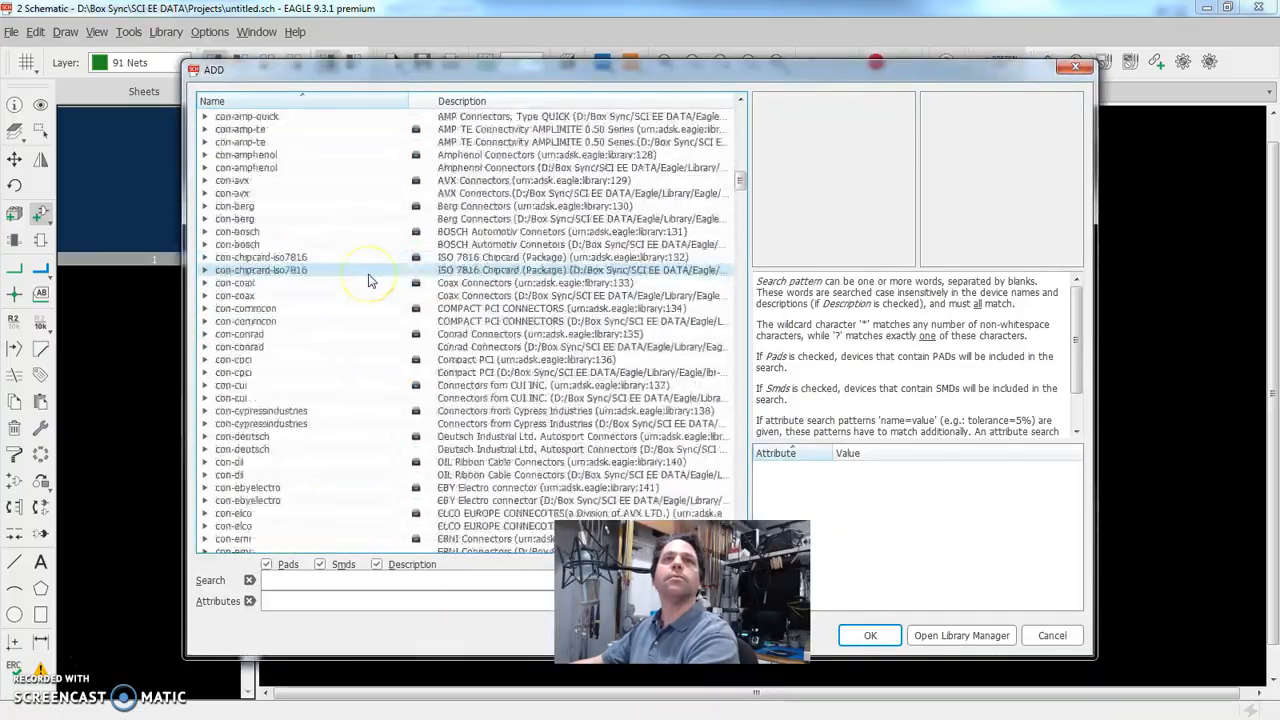
scroll(368, 281, down, 20)
scroll(368, 281, up, 20)
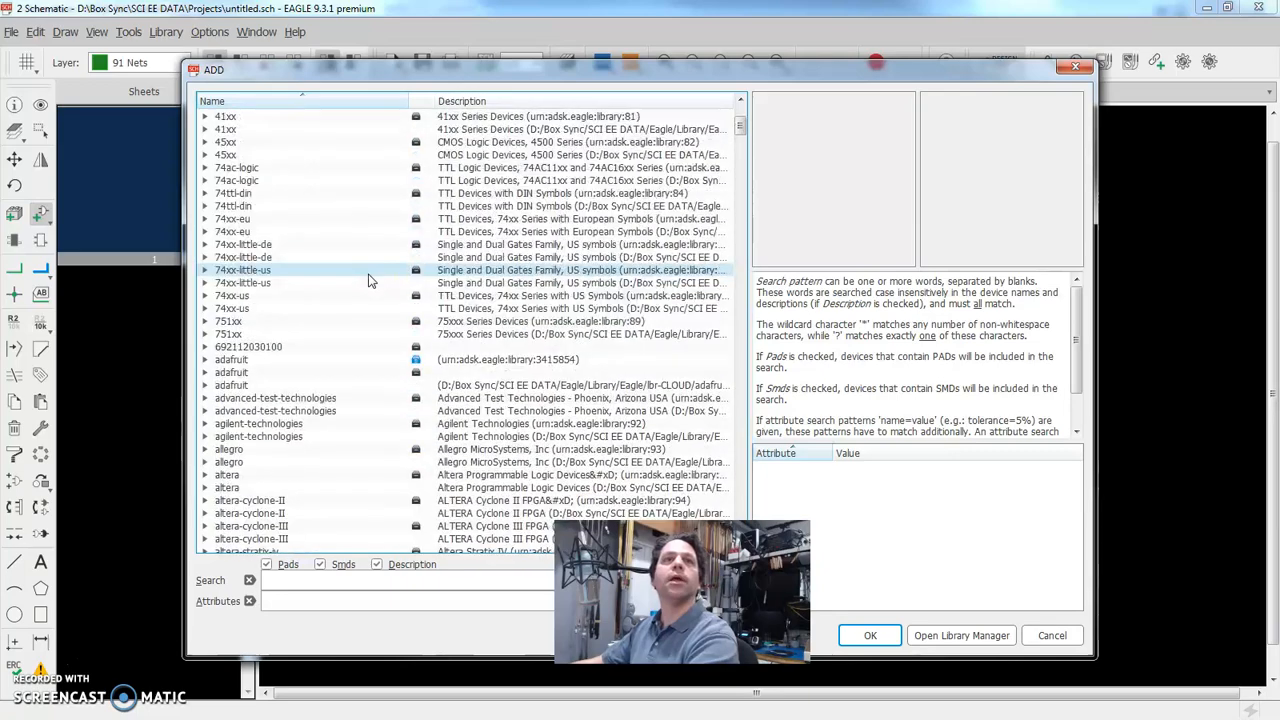
scroll(368, 281, up, 5)
click(318, 581)
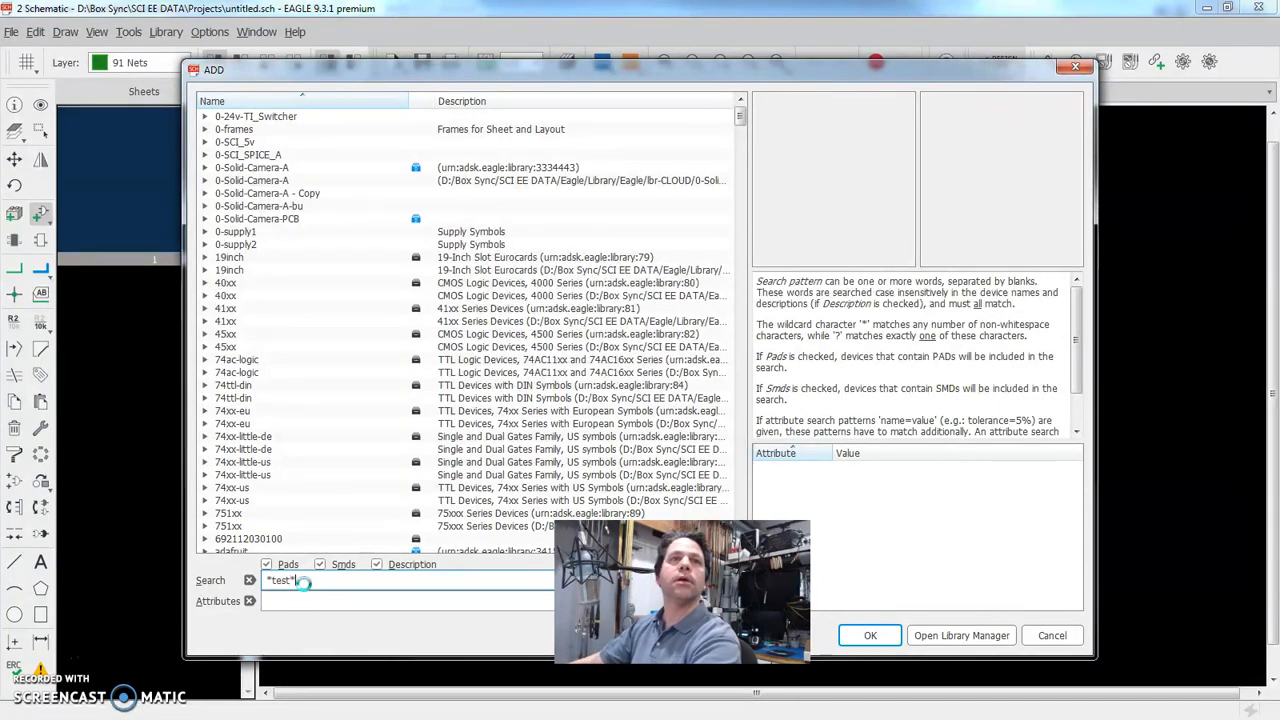
key(Return)
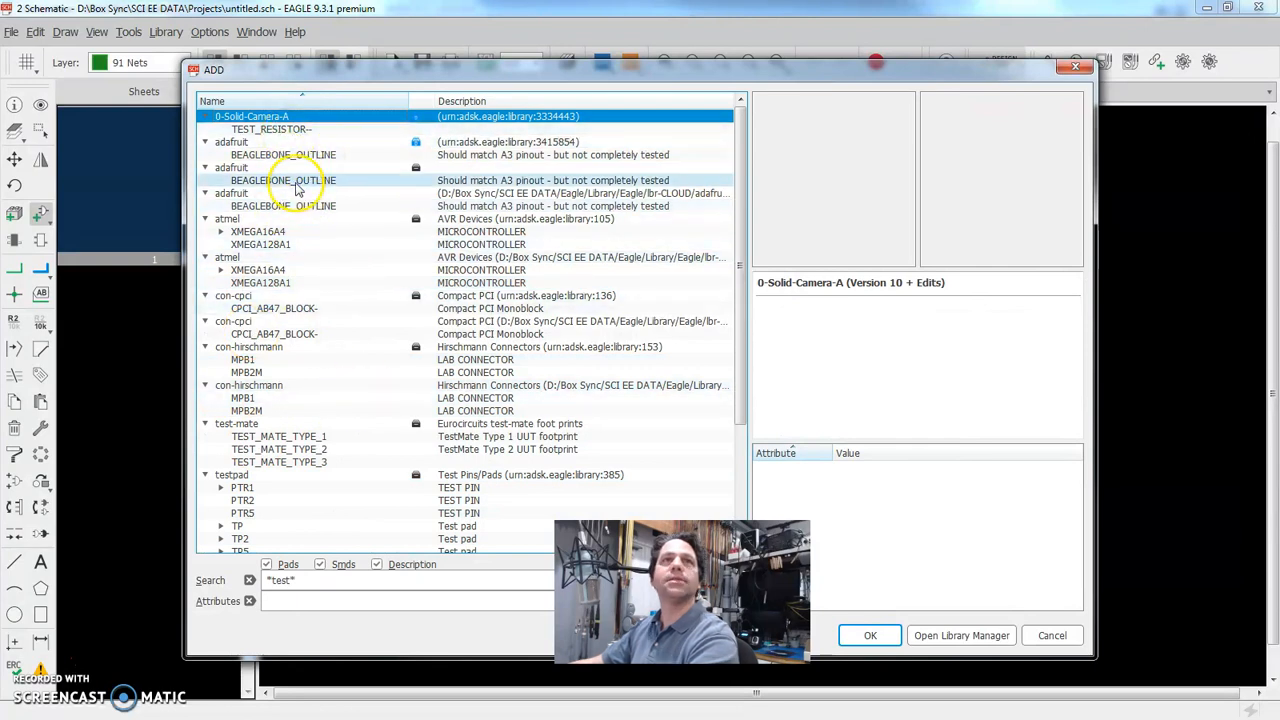
click(260, 130)
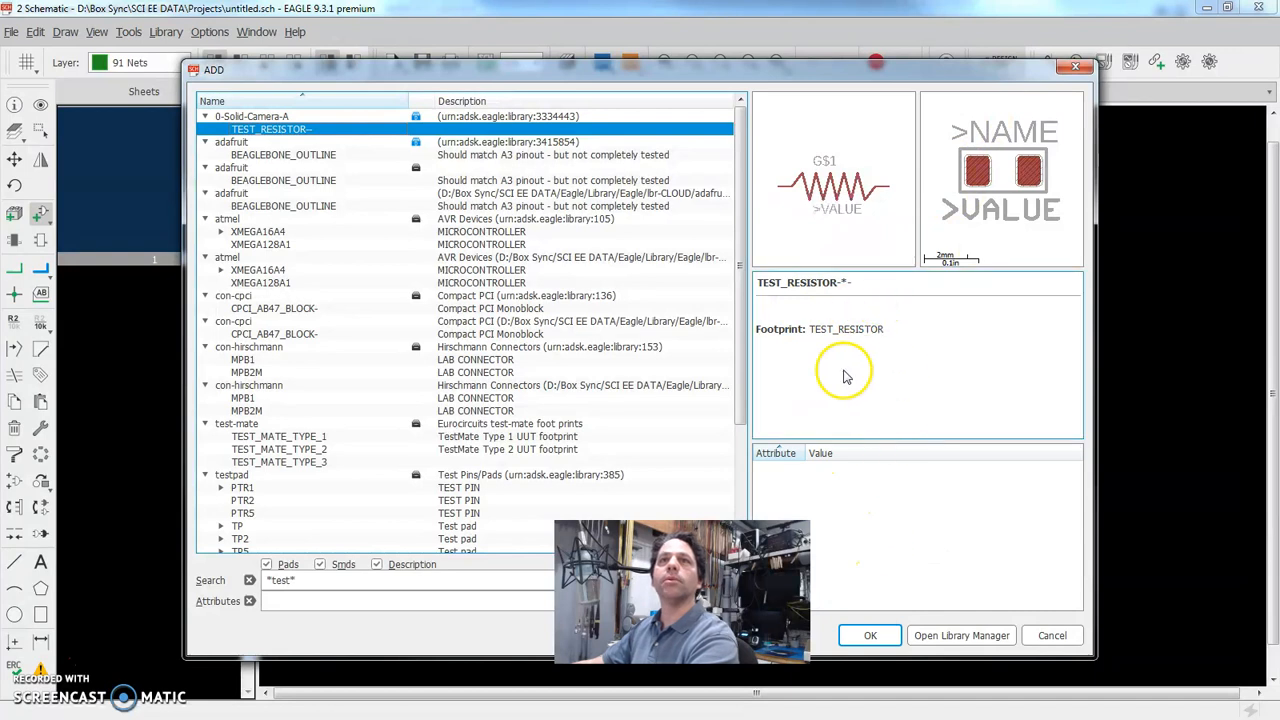
click(870, 636)
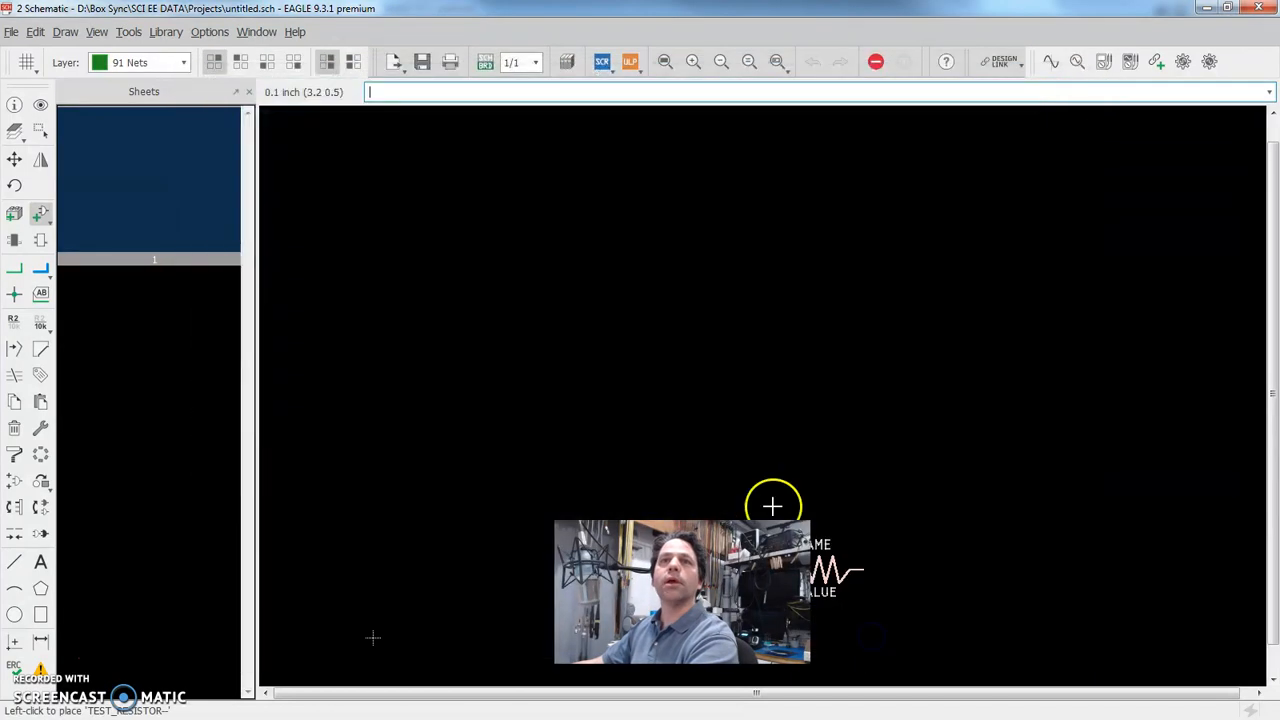
Place four TEST_RESISTOR parts around an open rectangle: horizontal ones above and below, vertical ones on the right and left sides
click(604, 284)
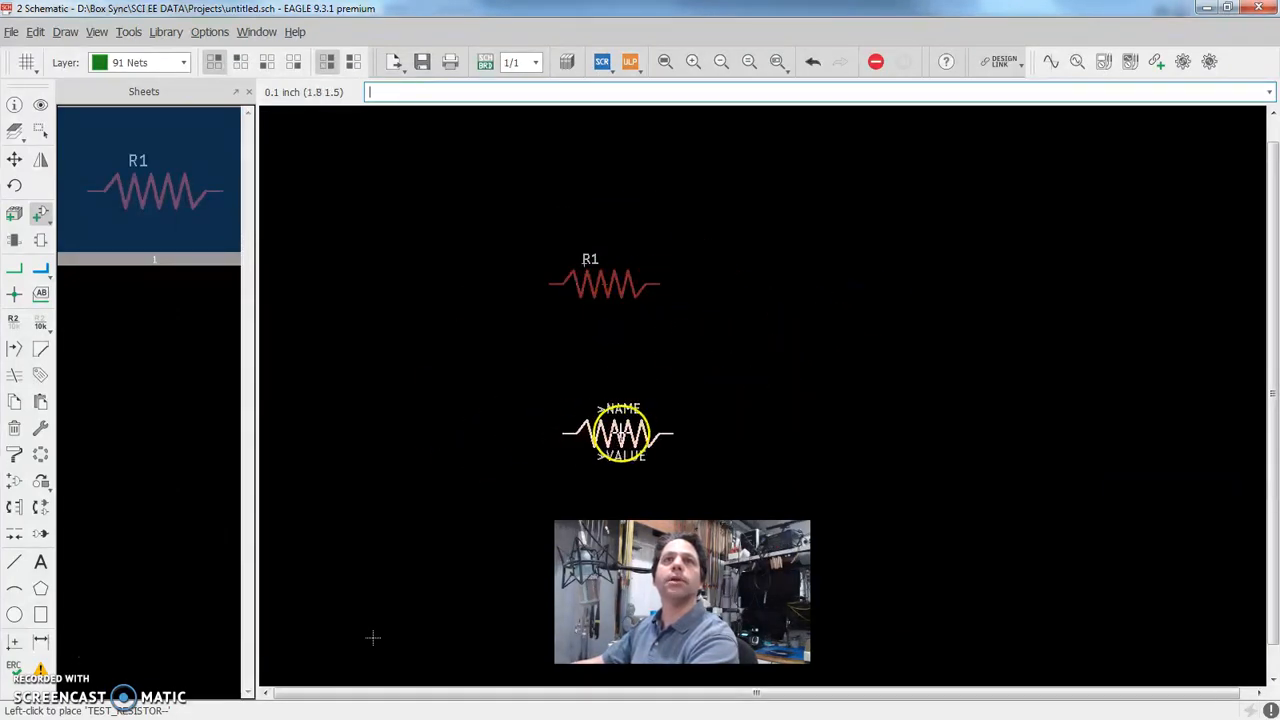
click(604, 433)
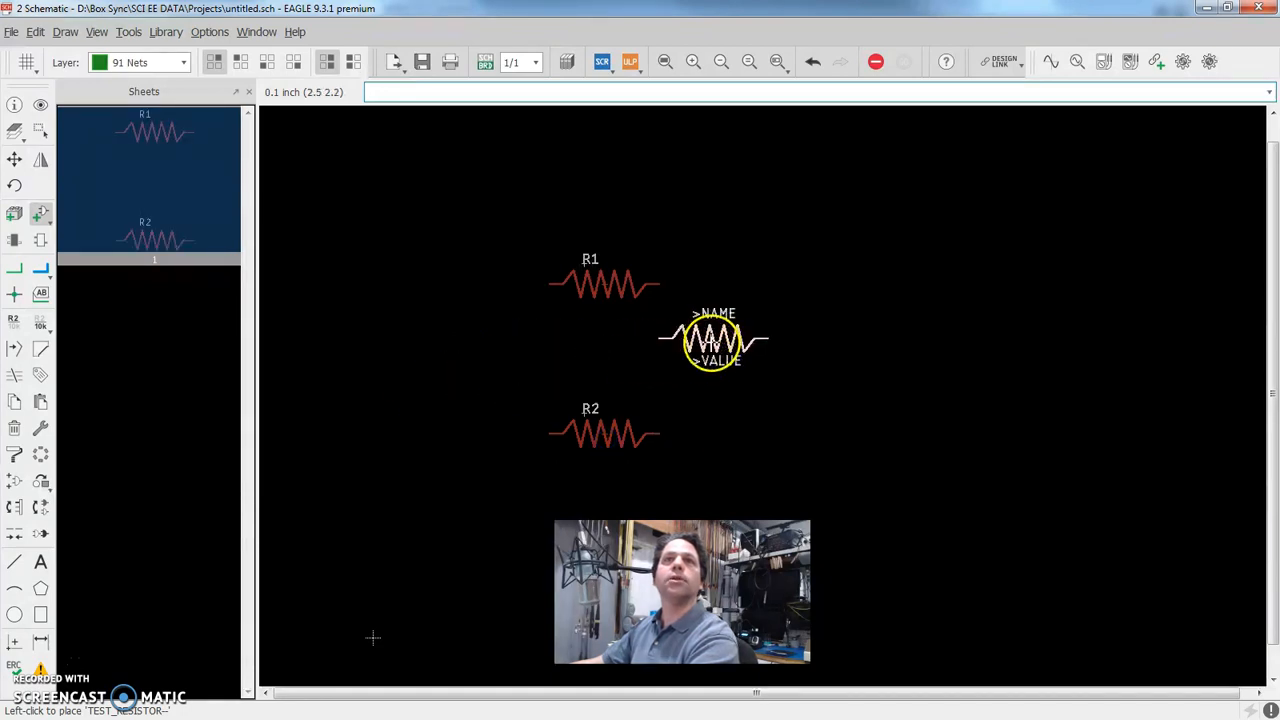
right_click(736, 360)
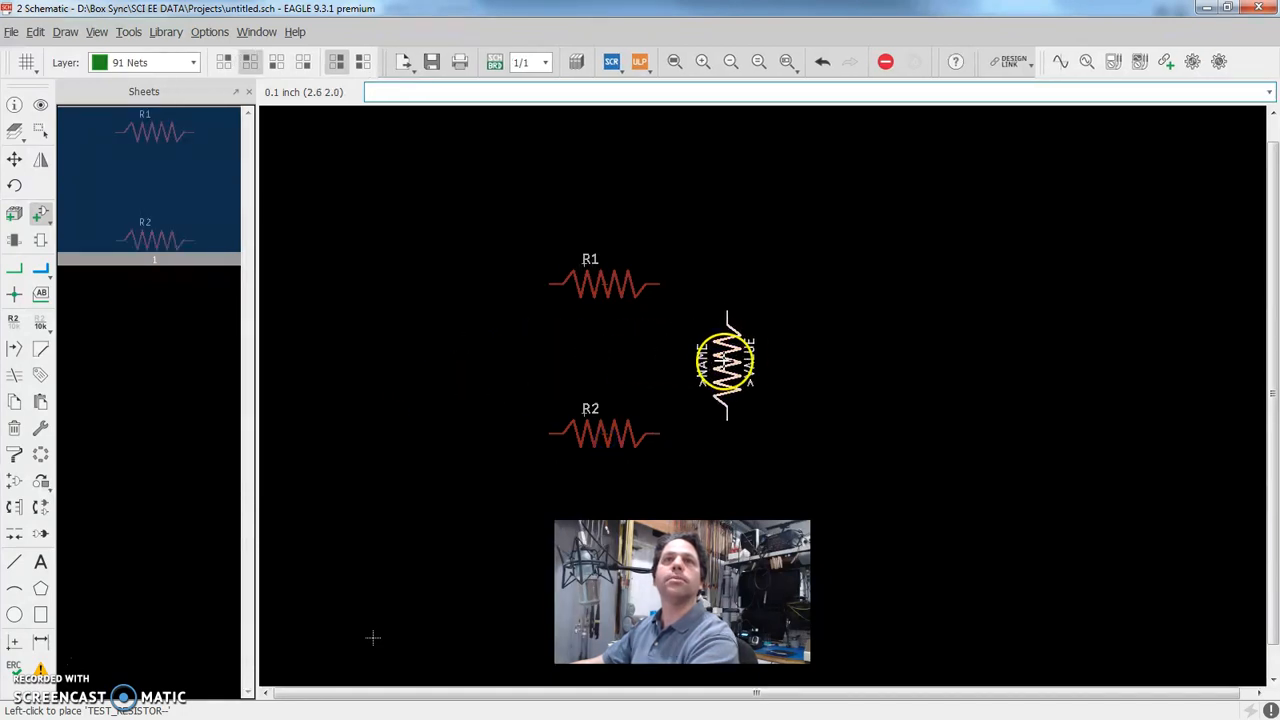
click(716, 350)
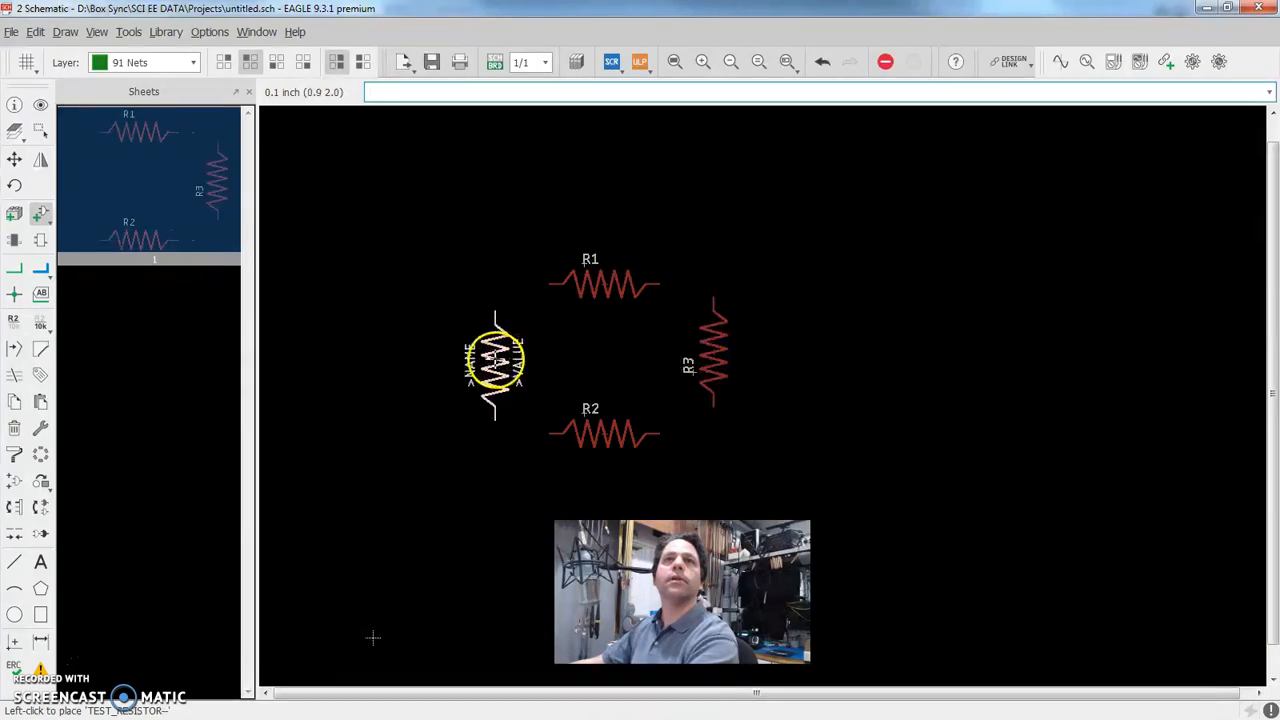
click(481, 350)
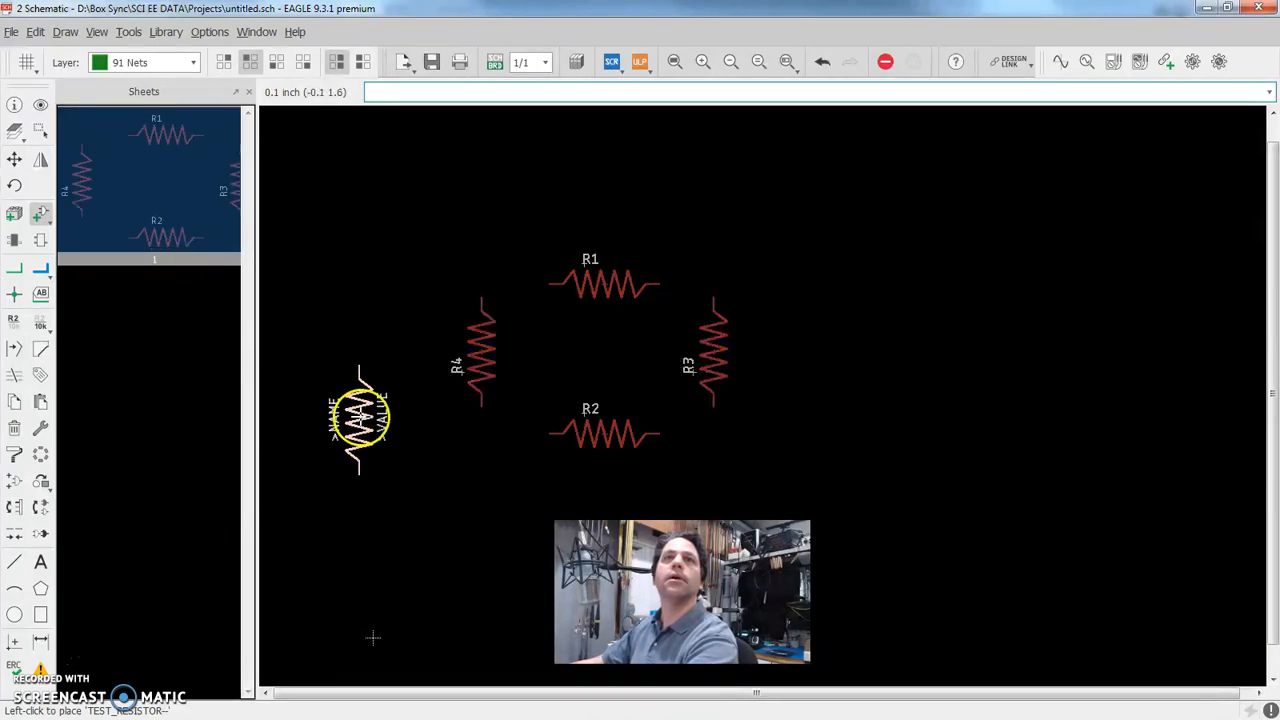
key(Escape)
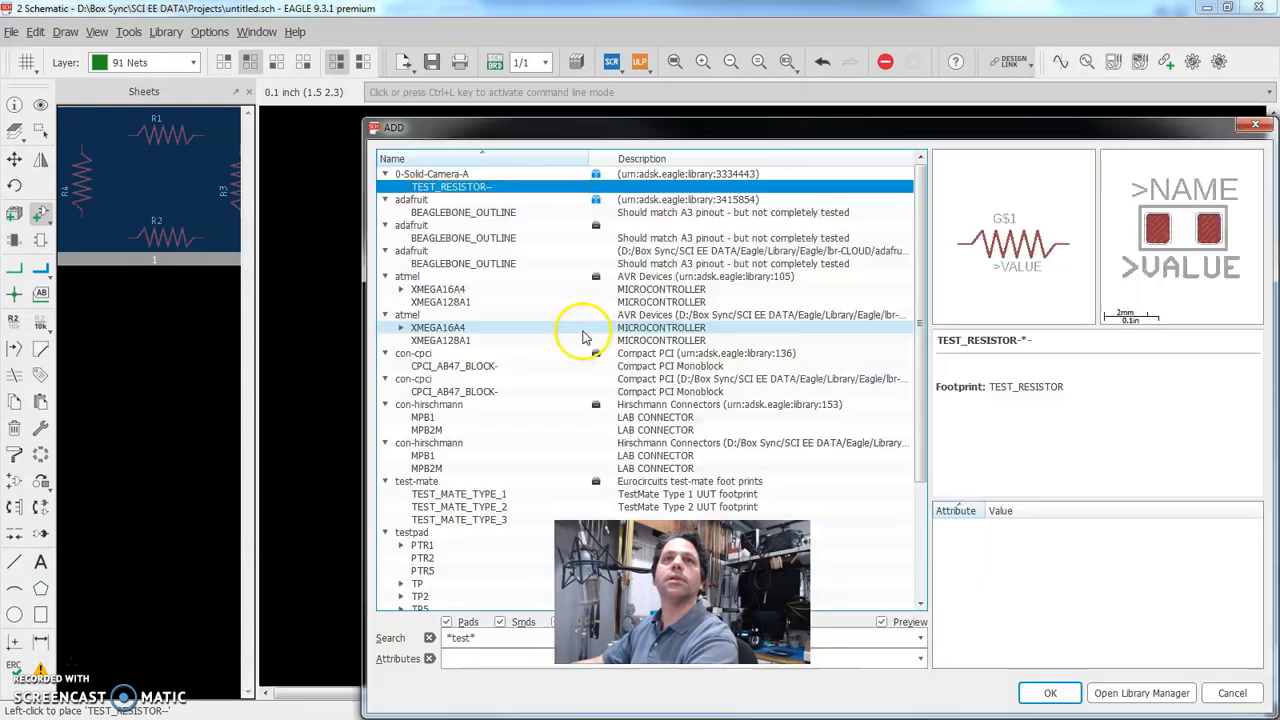
key(Escape)
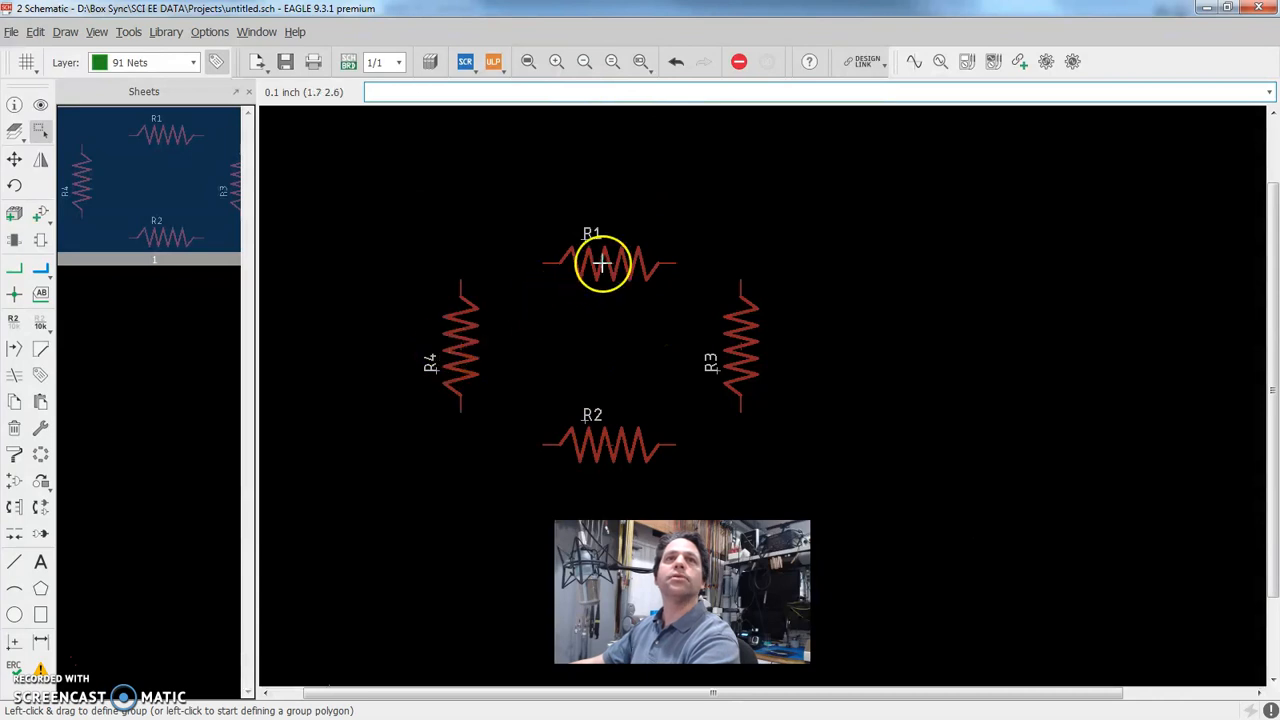
Set the value of resistor R1 to 50
right_click(602, 263)
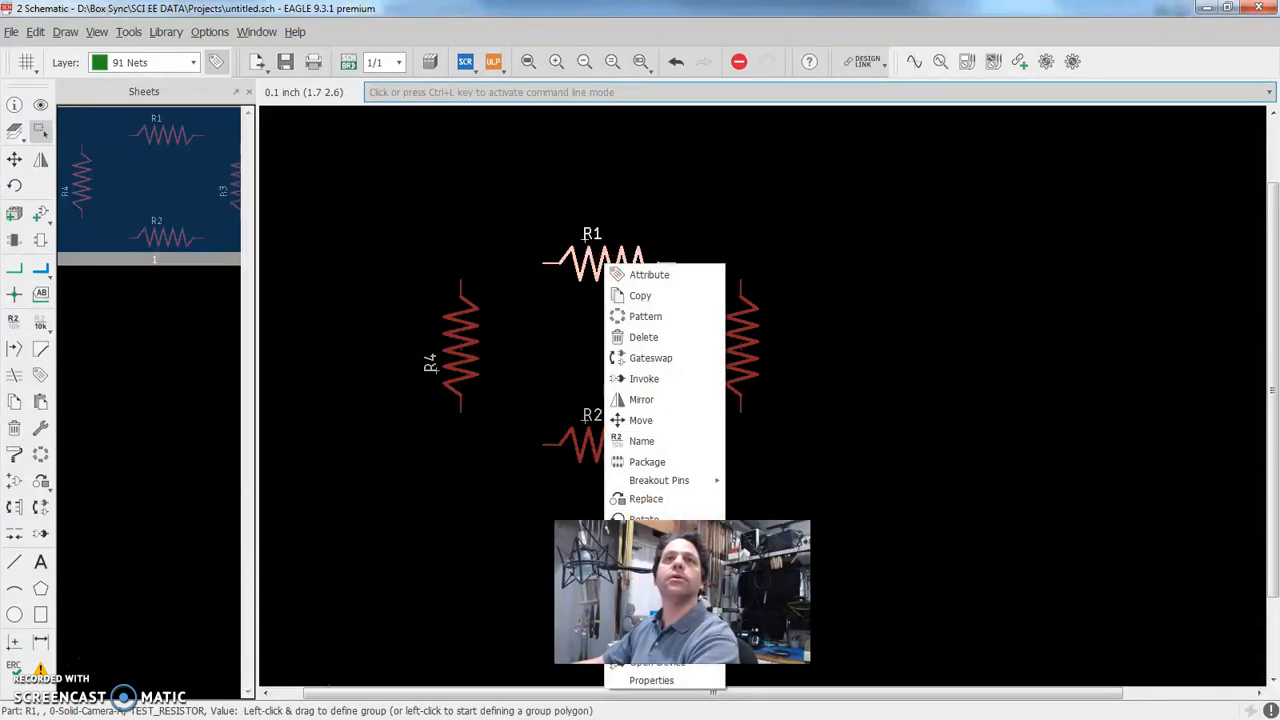
click(640, 602)
text(50)
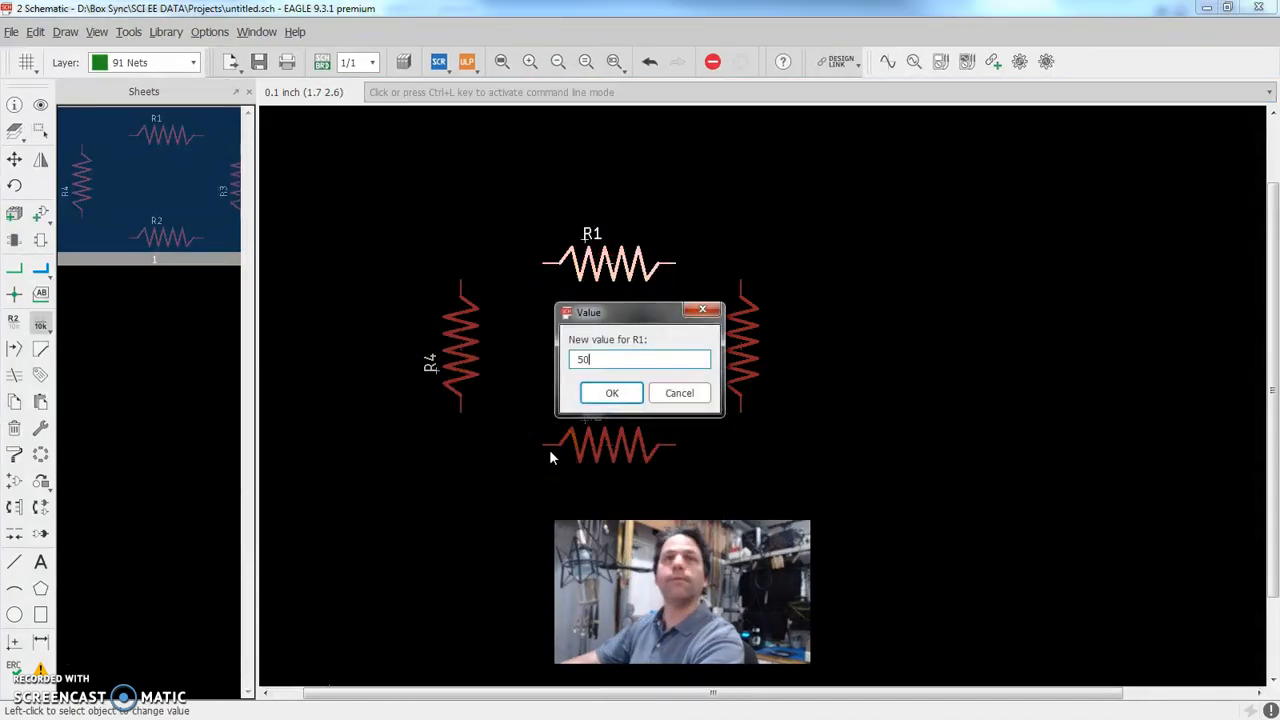
key(Return)
Set the value of resistor R3 to 100
click(752, 341)
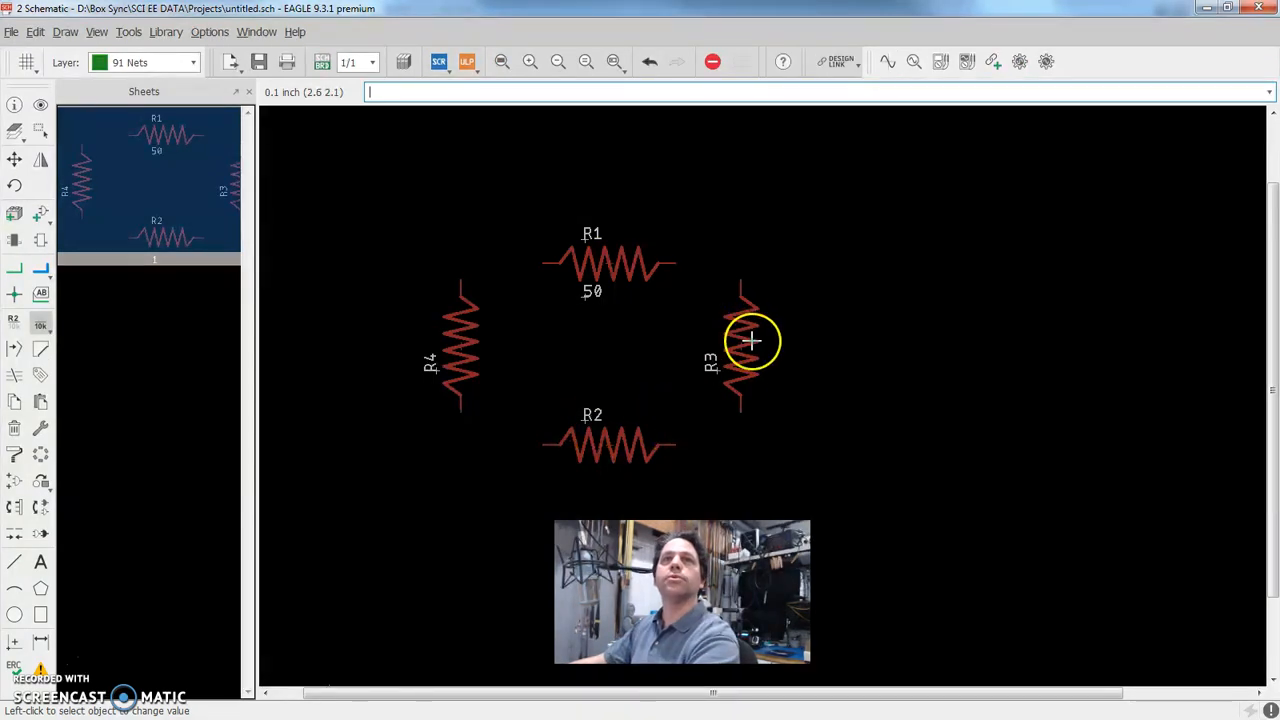
right_click(752, 341)
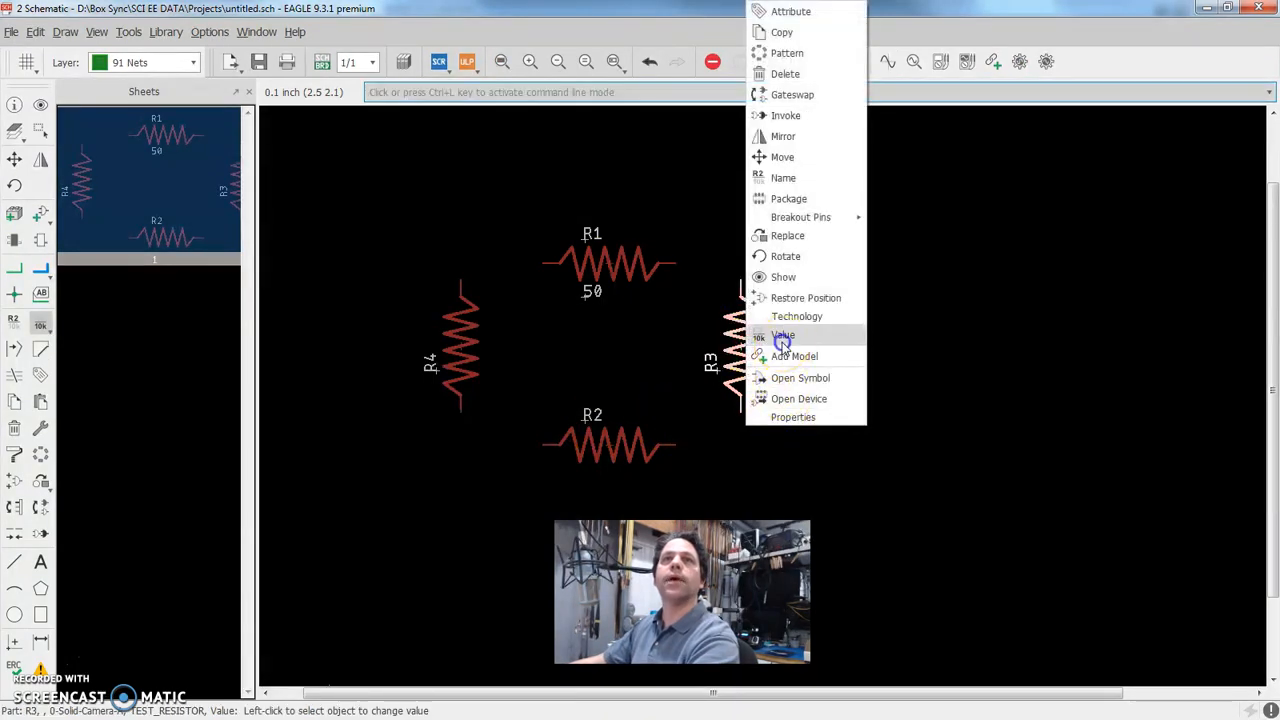
click(783, 338)
text(100)
key(Return)
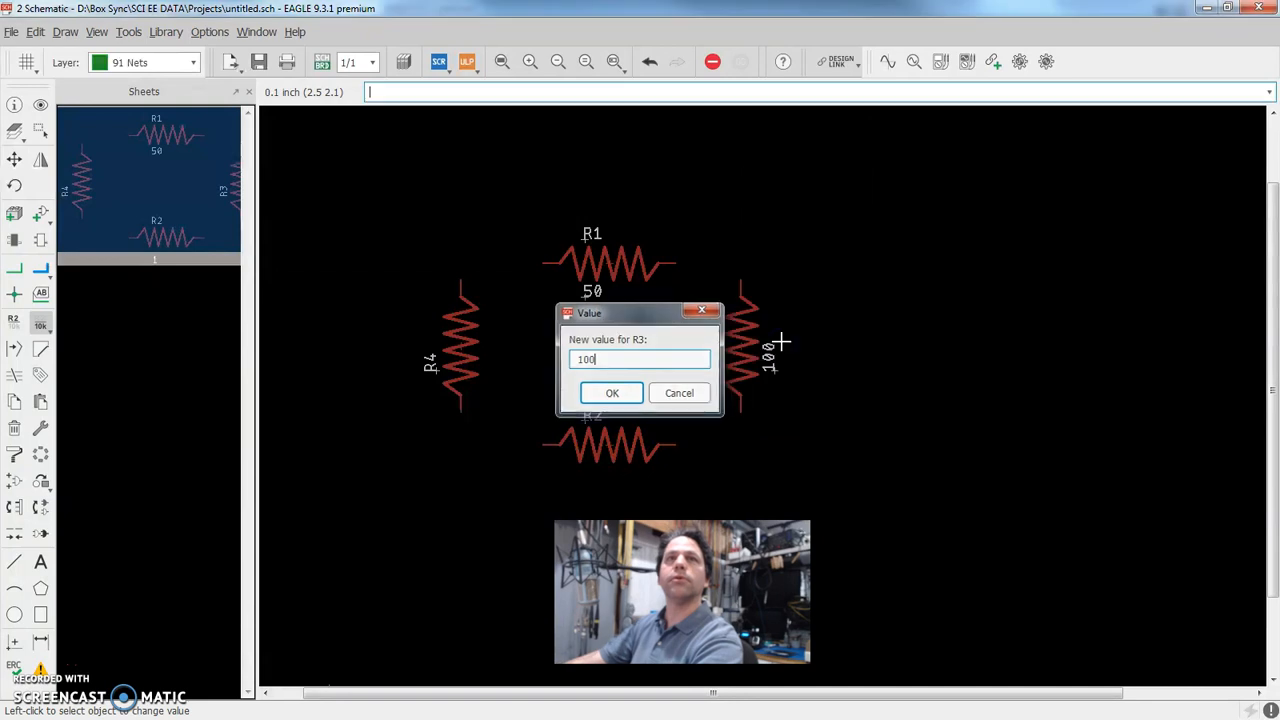
Set the value of resistor R2 to 500
click(645, 447)
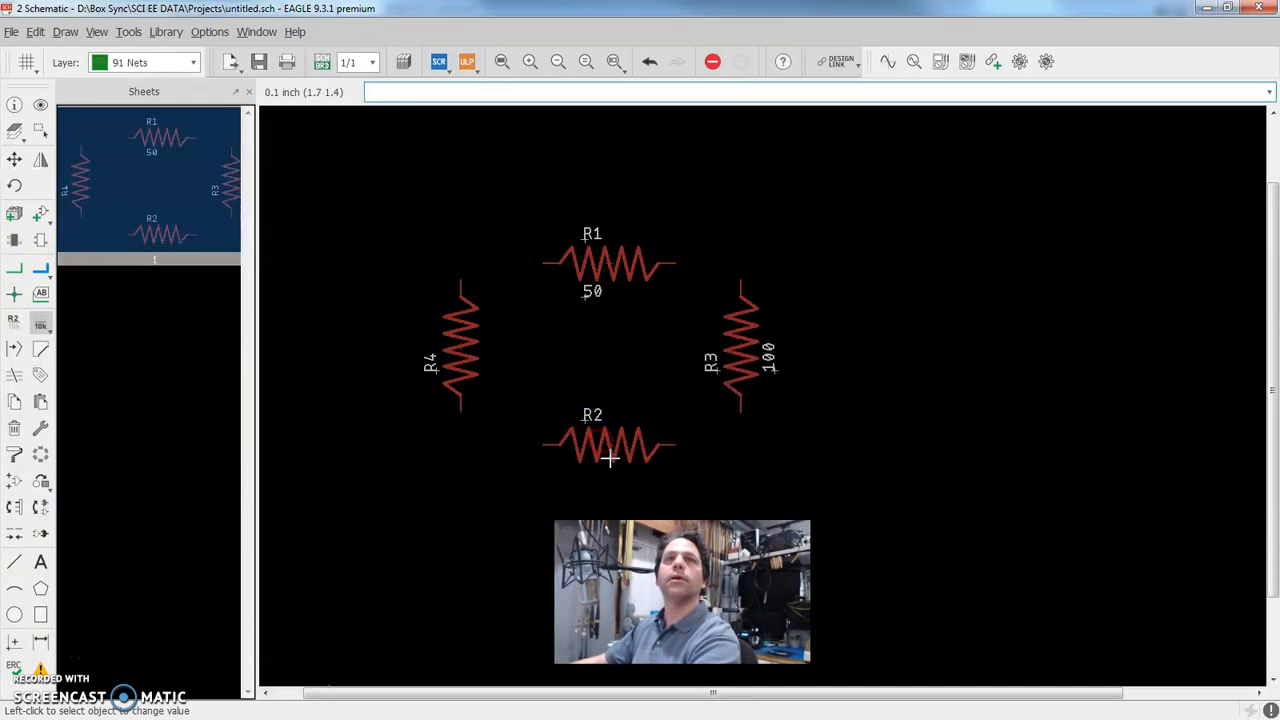
right_click(609, 458)
click(653, 363)
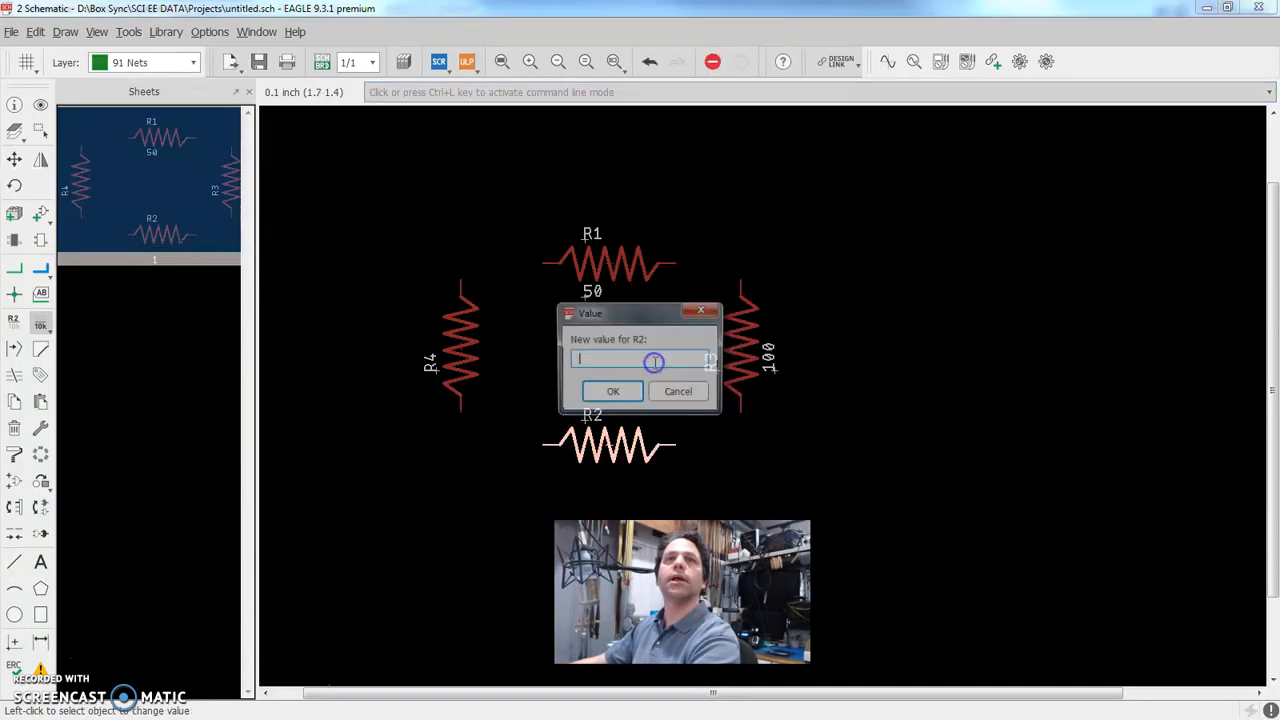
text(500)
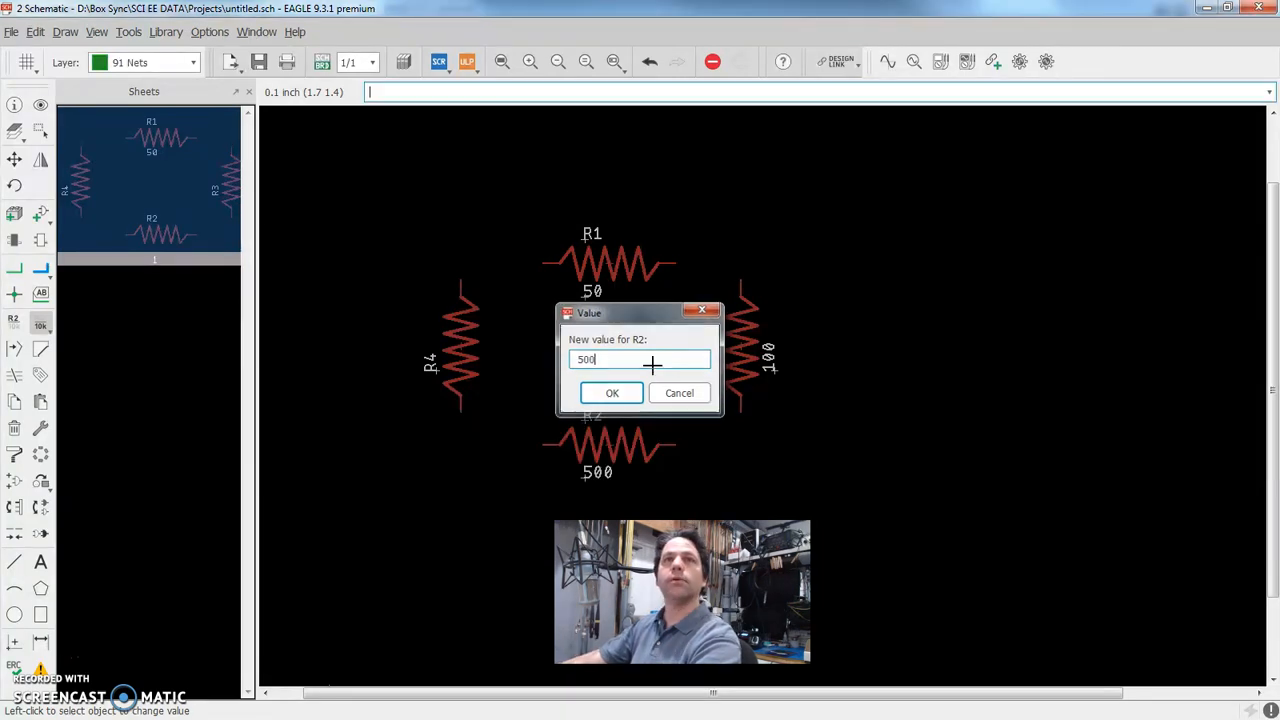
key(Return)
click(623, 354)
Set the value of resistor R4 to 1K0
right_click(457, 336)
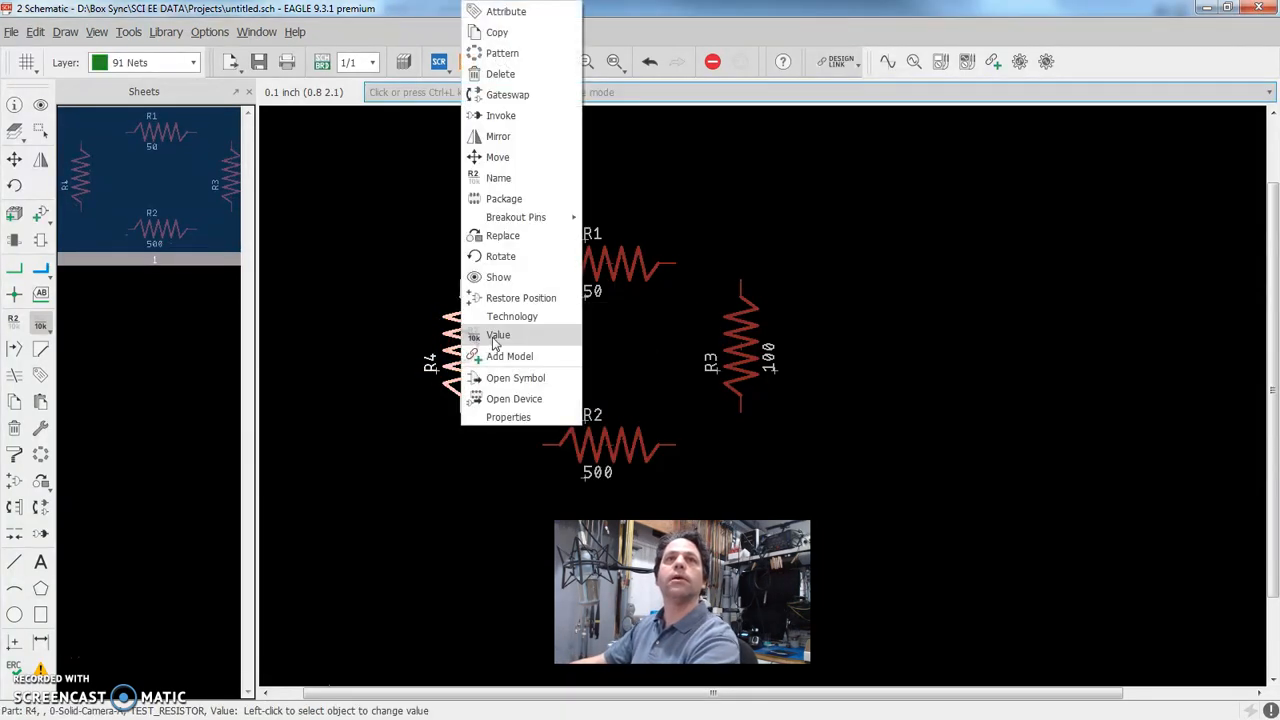
click(497, 335)
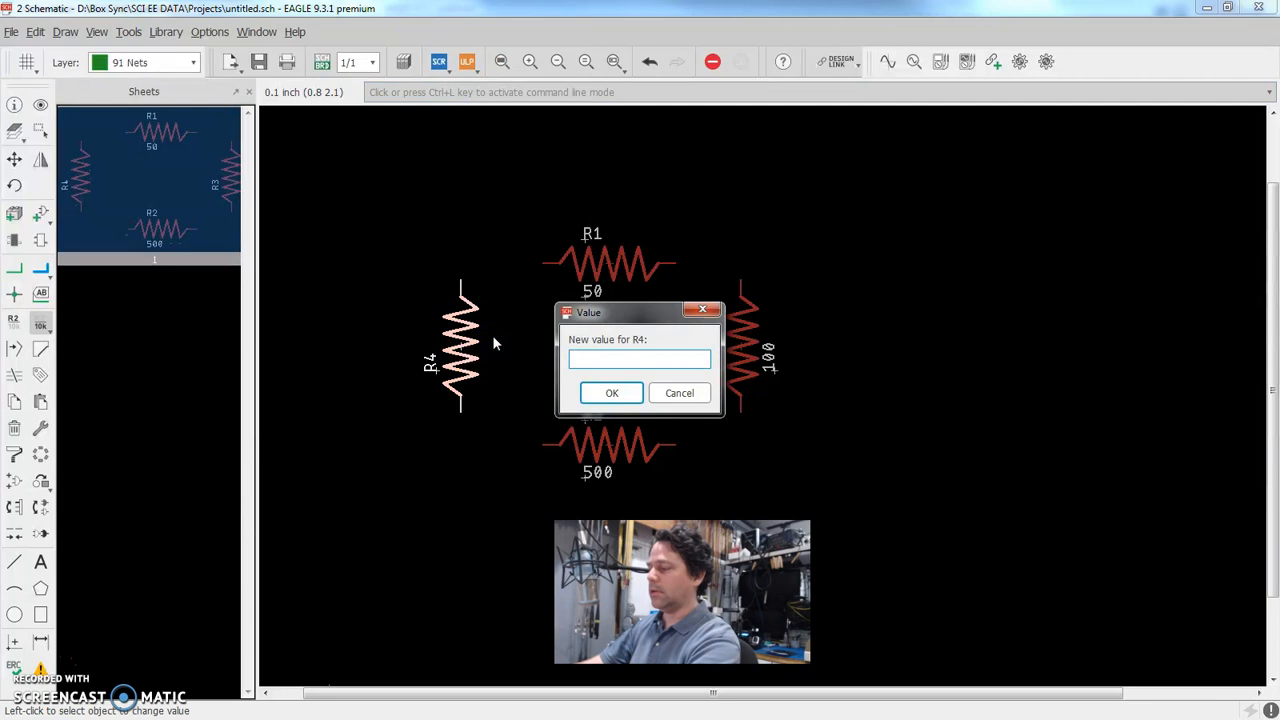
text(1K0)
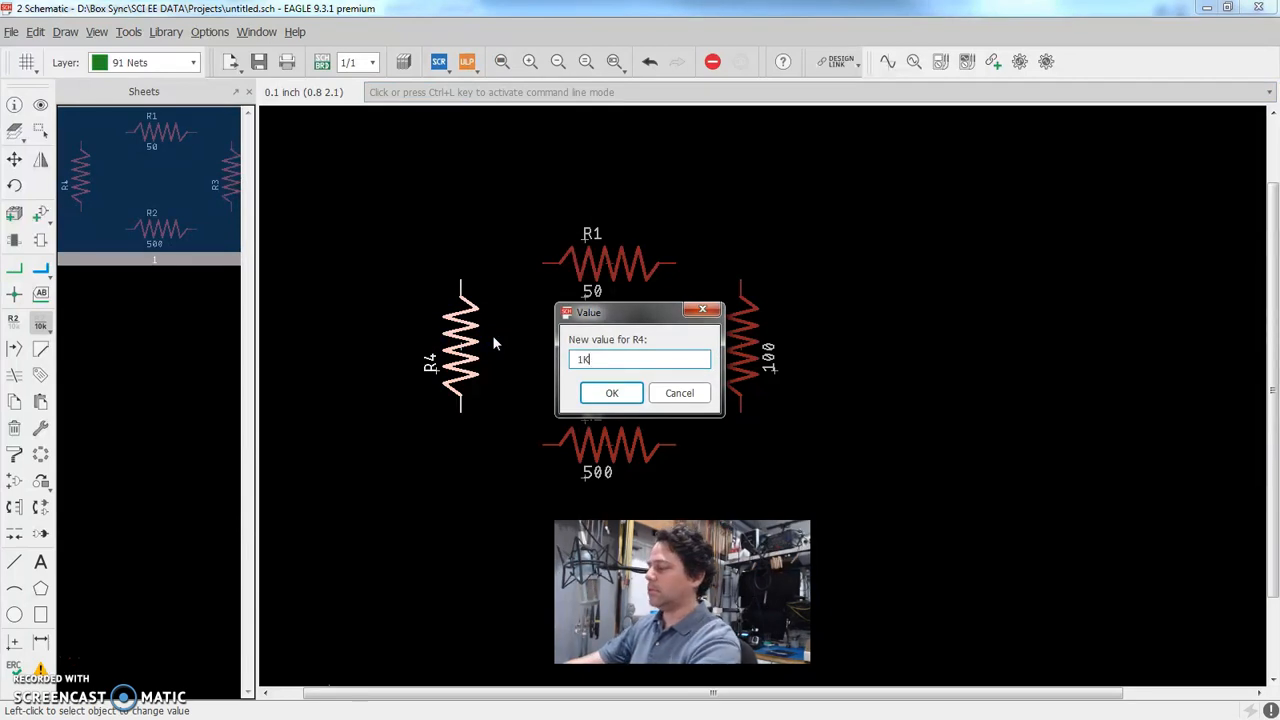
key(Return)
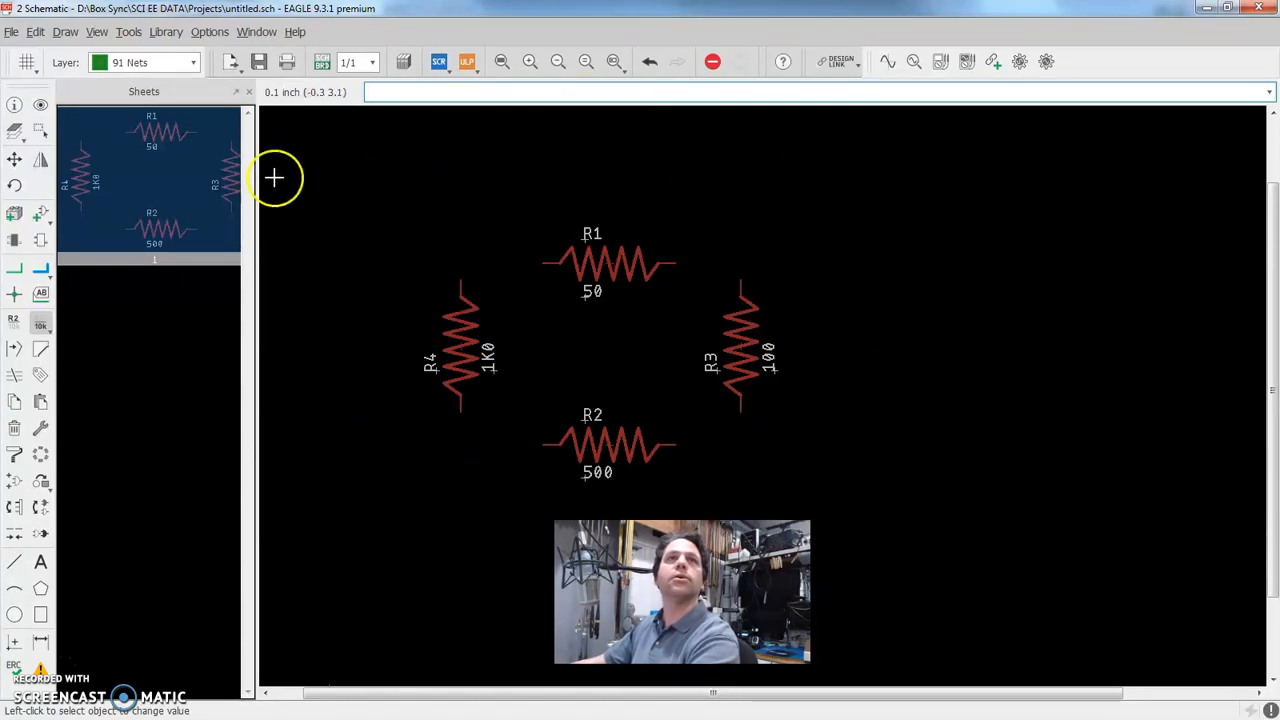
Generate a new board from the schematic, agreeing to create the missing board file
click(323, 63)
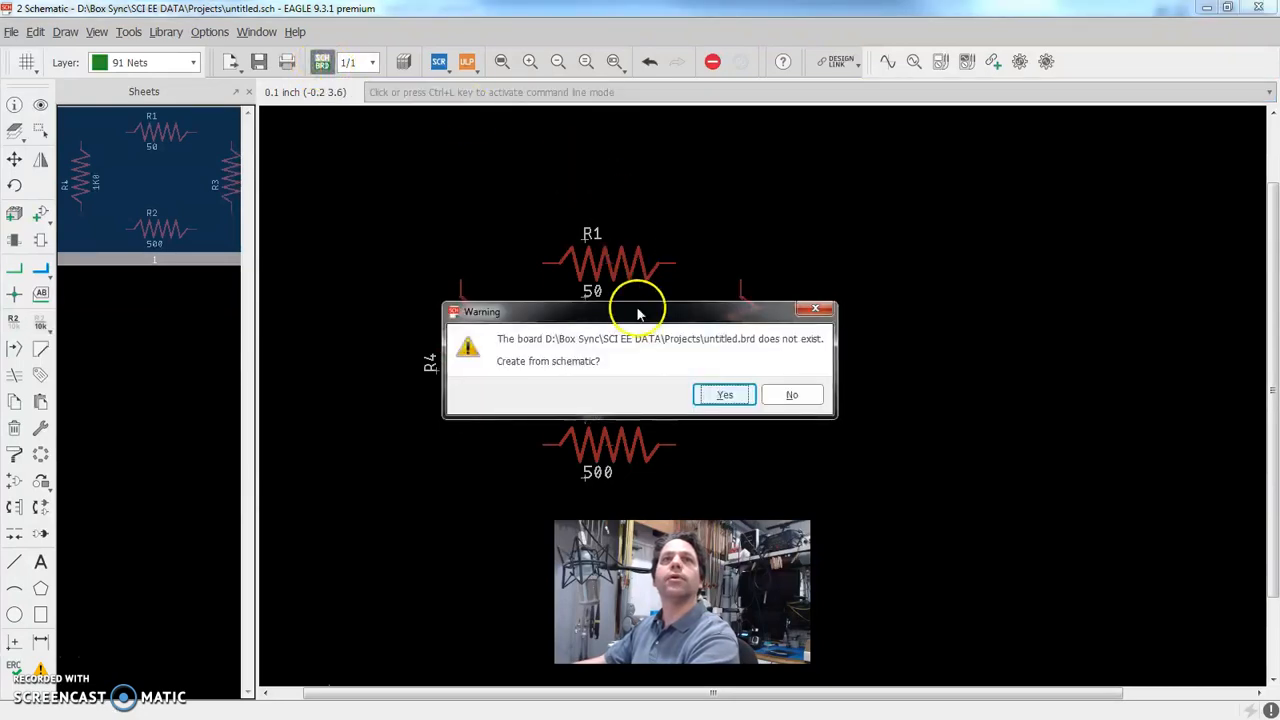
drag(640, 310, 625, 203)
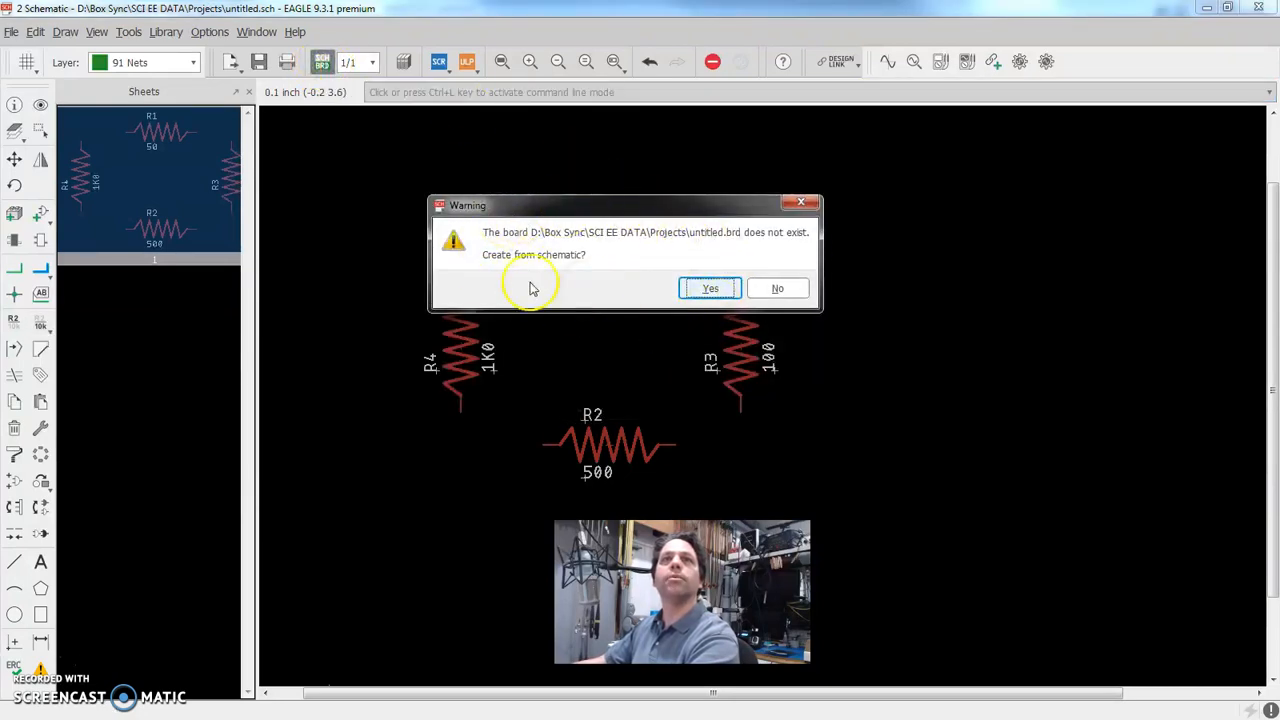
click(711, 288)
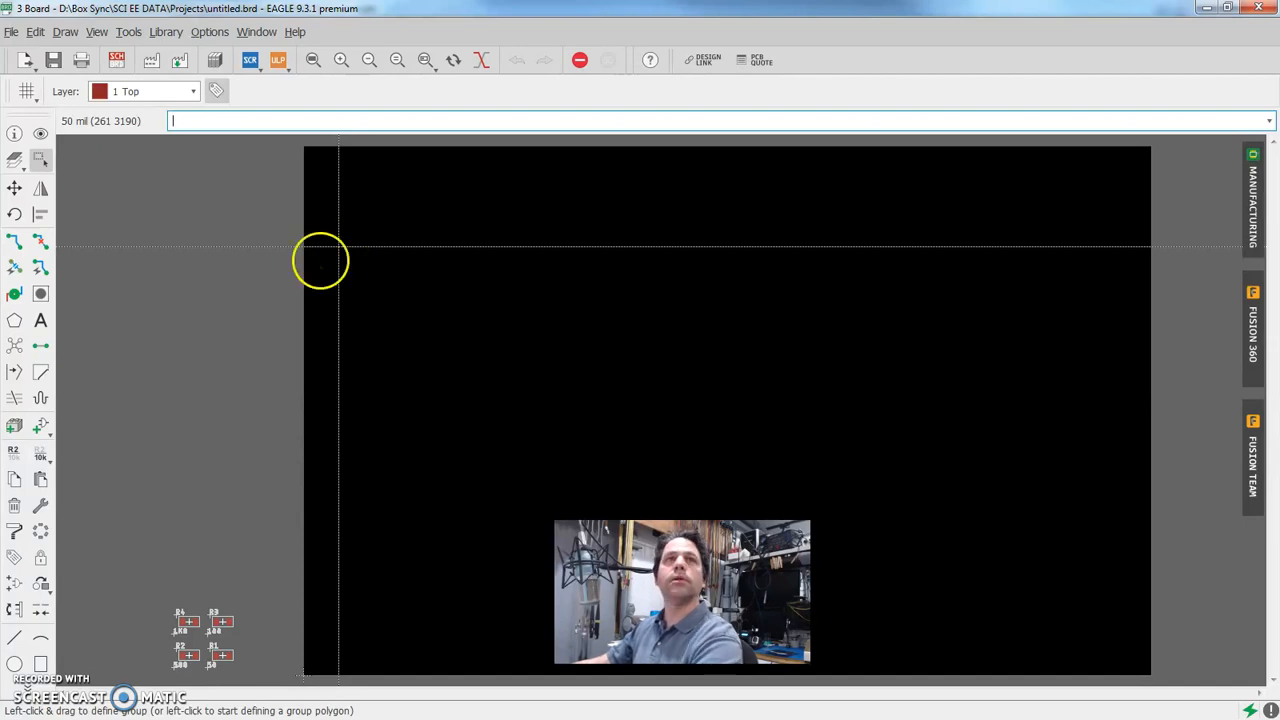
Move resistors R3 and R4 from beside the board into the board area, with R4 lower and to the right of R3
scroll(198, 612, up, 1)
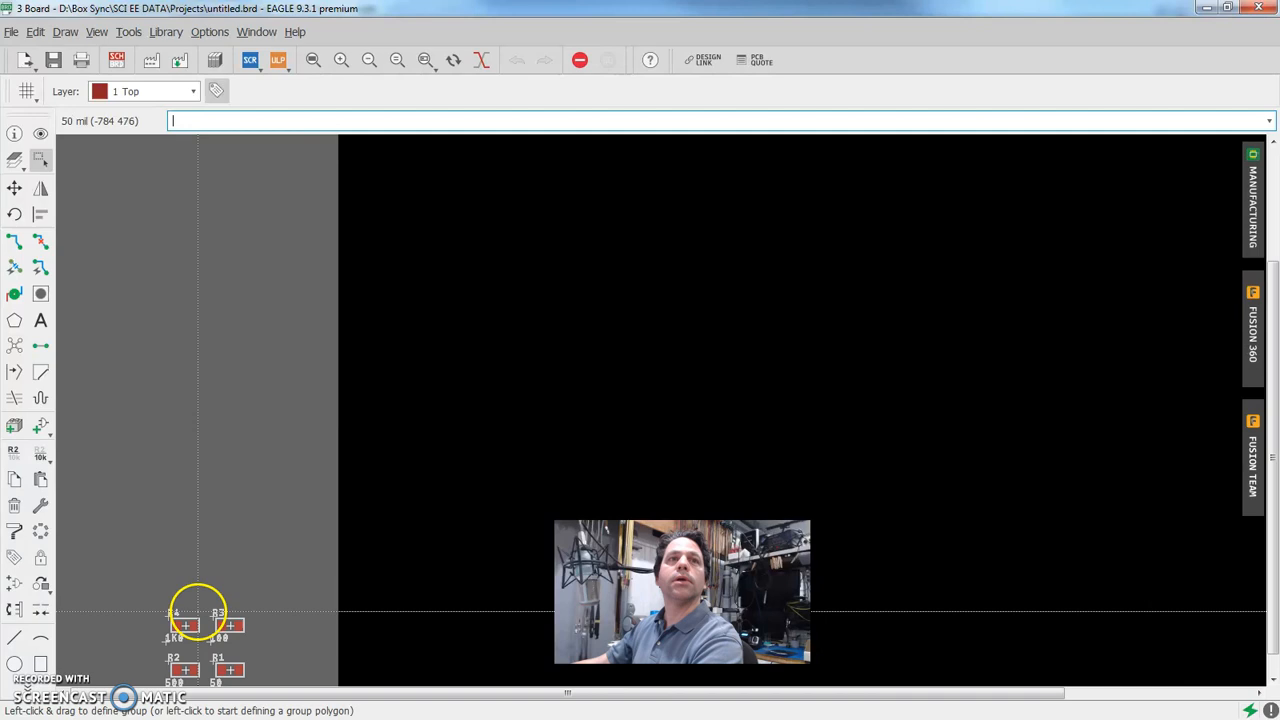
scroll(229, 563, down, 3)
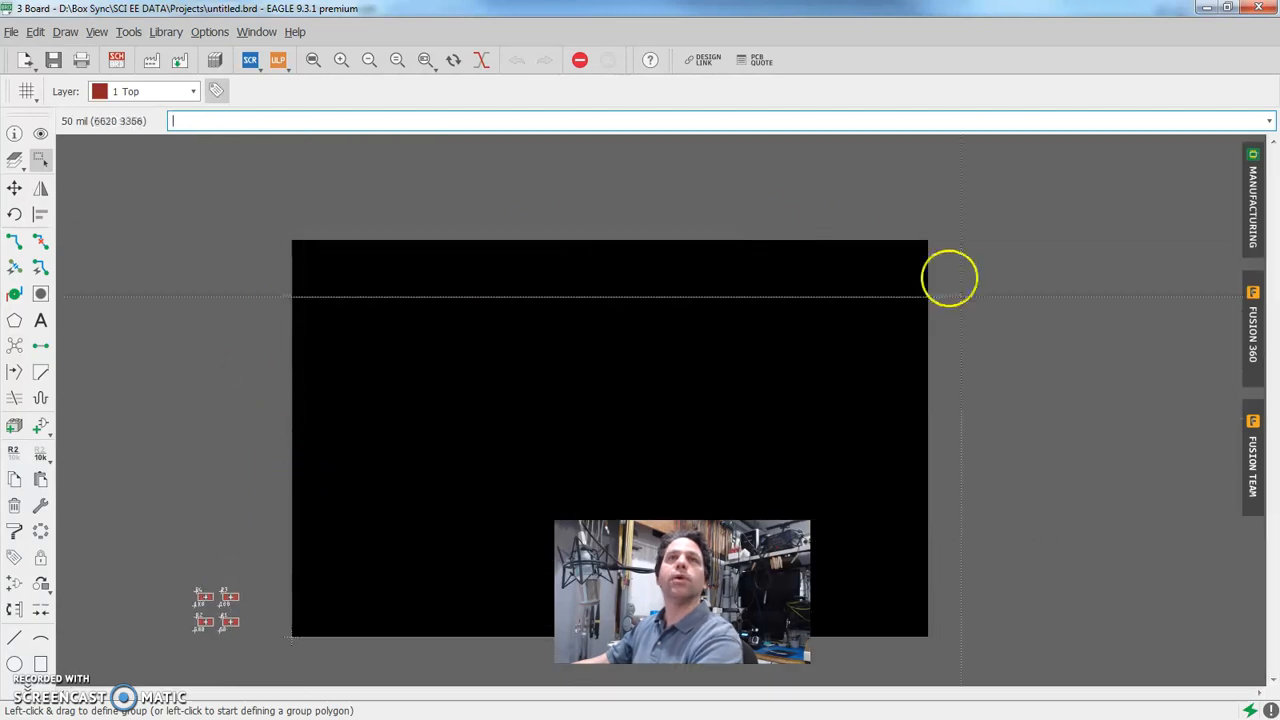
scroll(202, 628, up, 2)
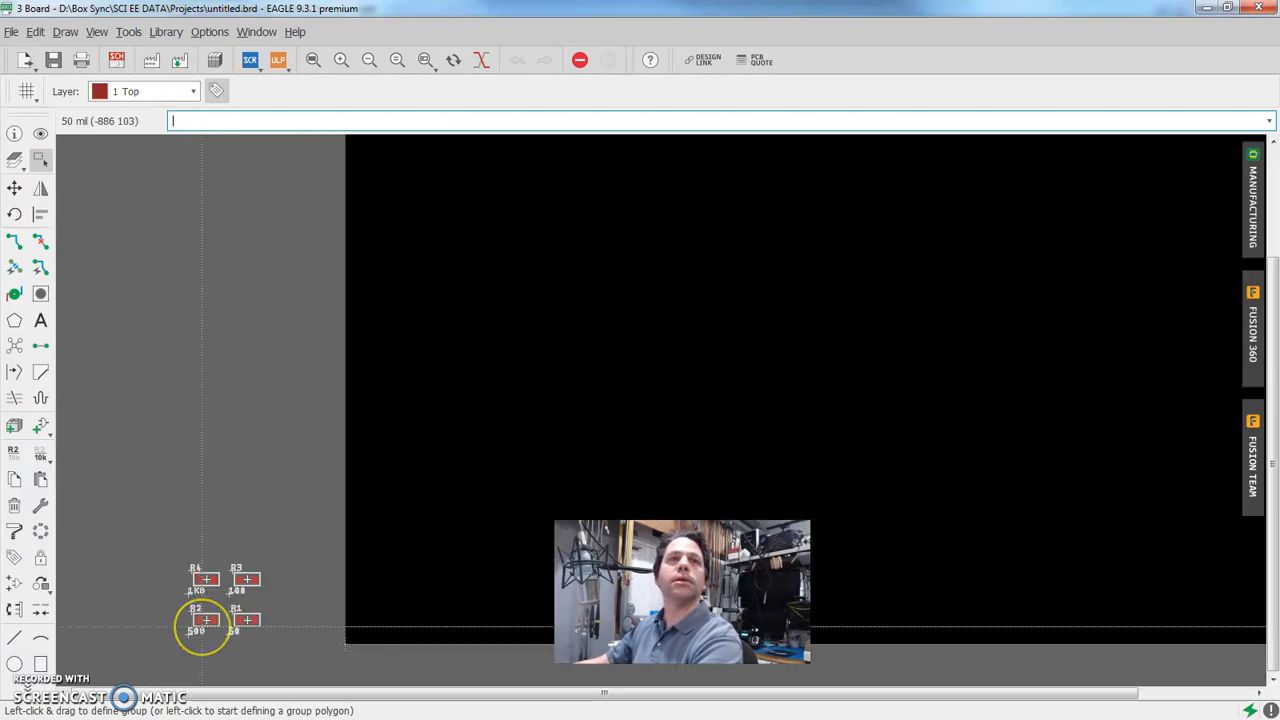
scroll(202, 628, up, 2)
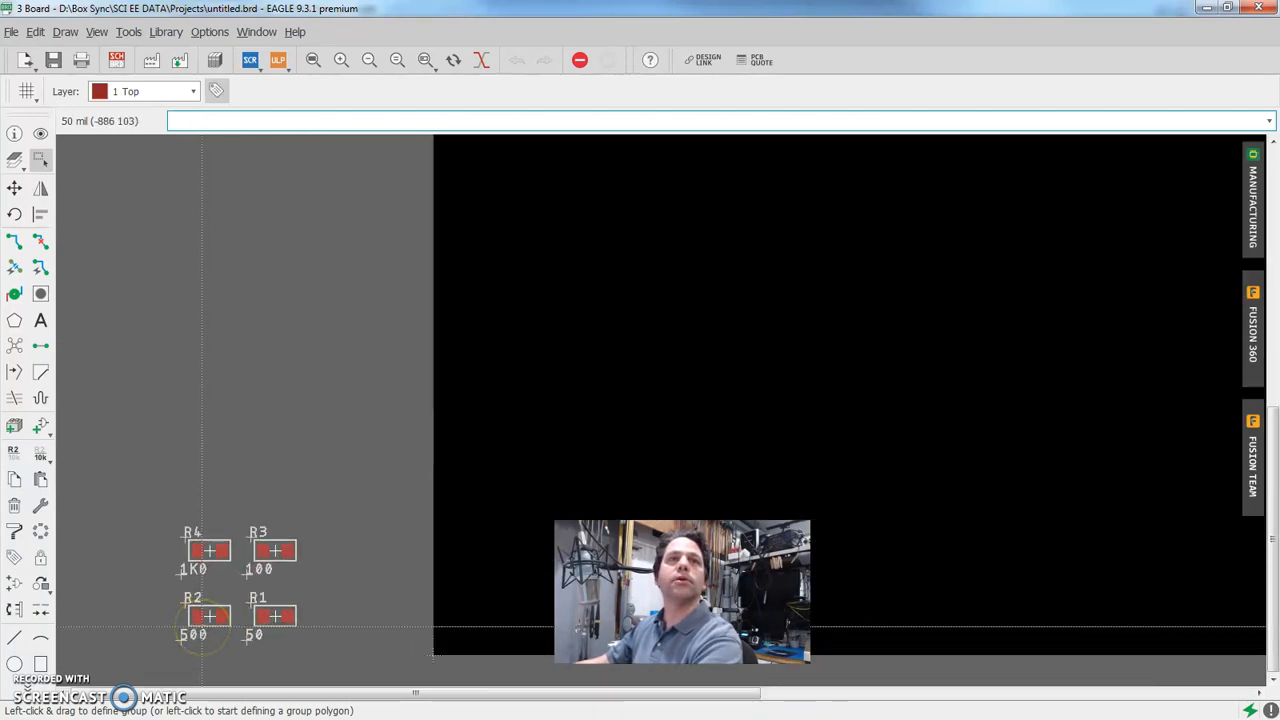
click(15, 189)
click(282, 543)
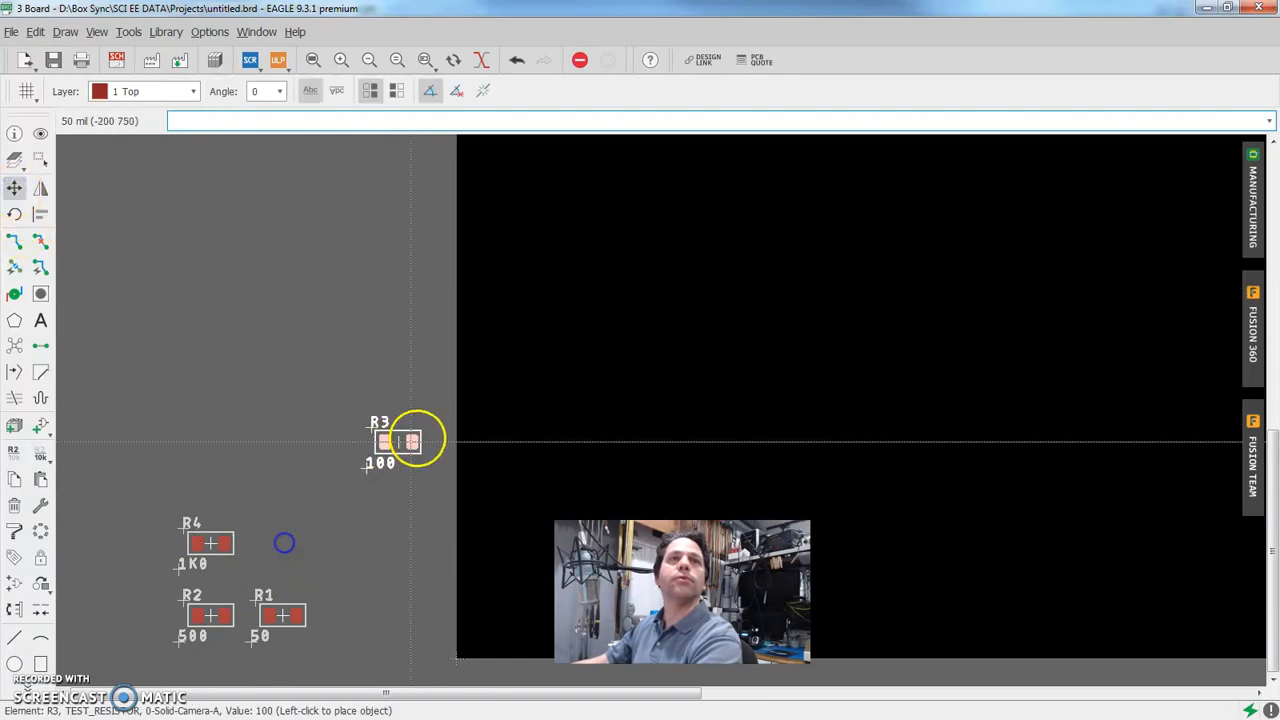
click(773, 284)
click(210, 543)
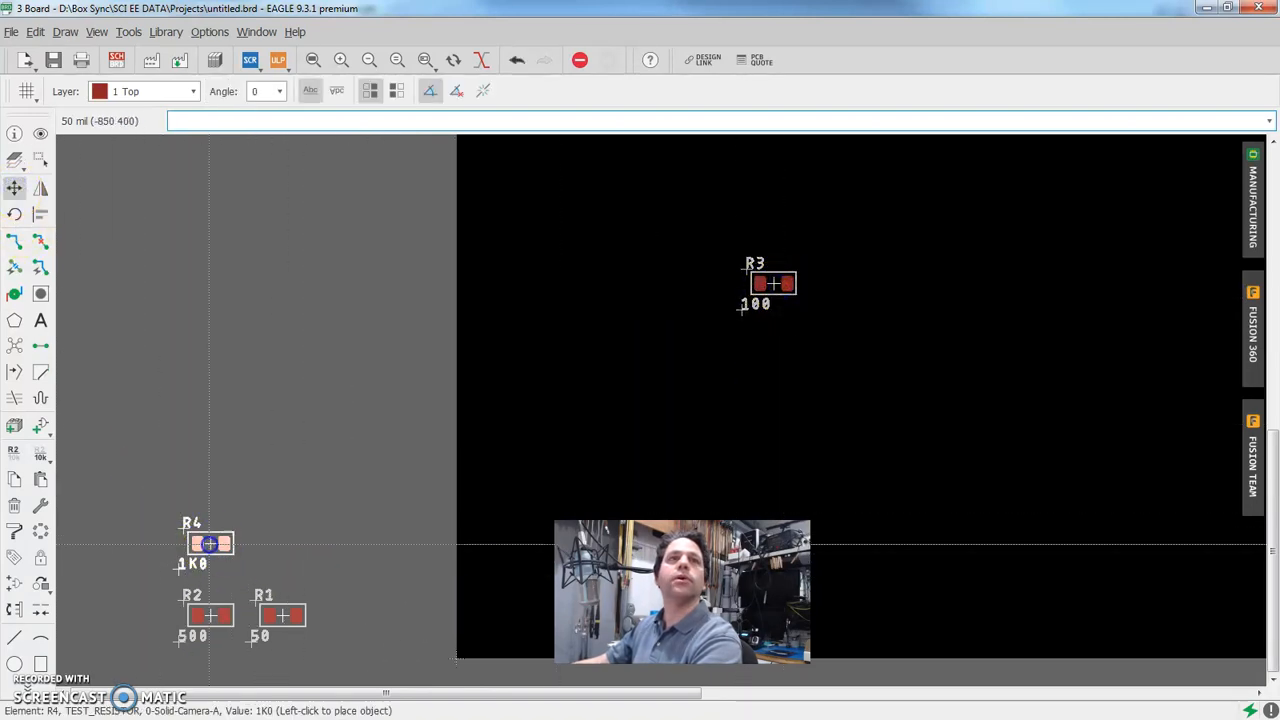
click(874, 355)
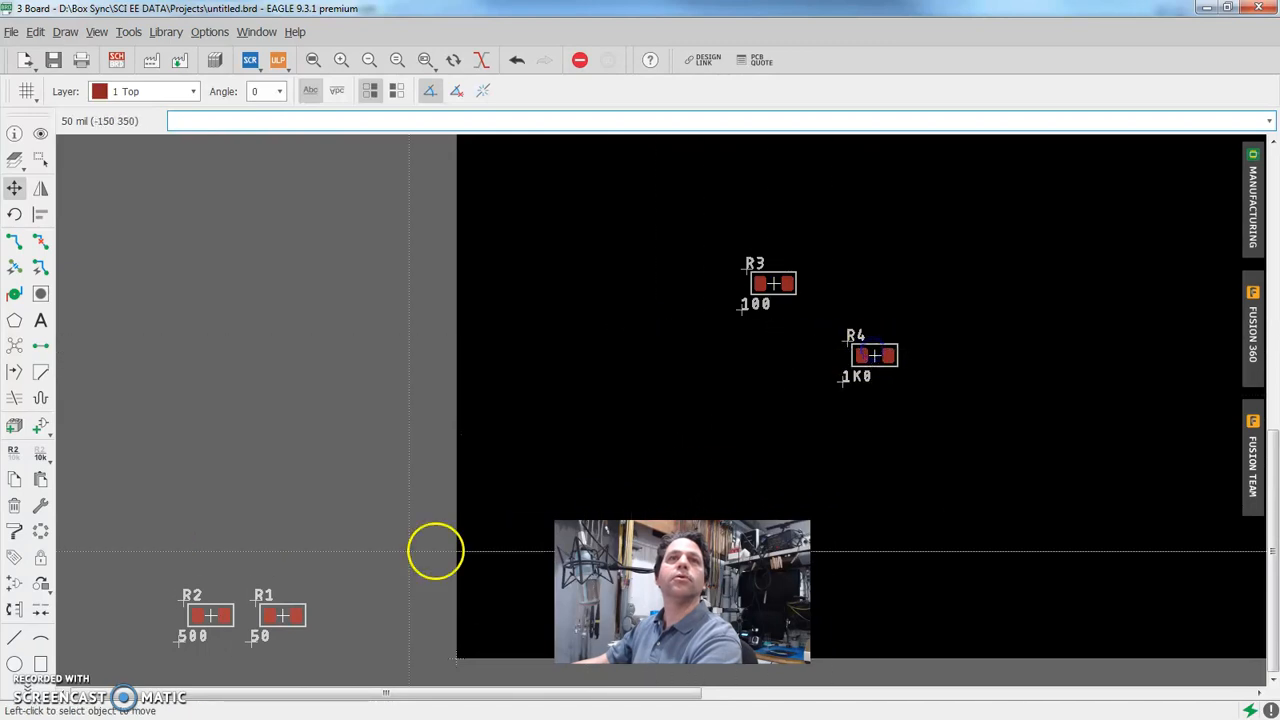
Move R2 to the left of R4 inside the board area, and place R1 below R3 rotated by 180 degrees
click(212, 615)
click(686, 370)
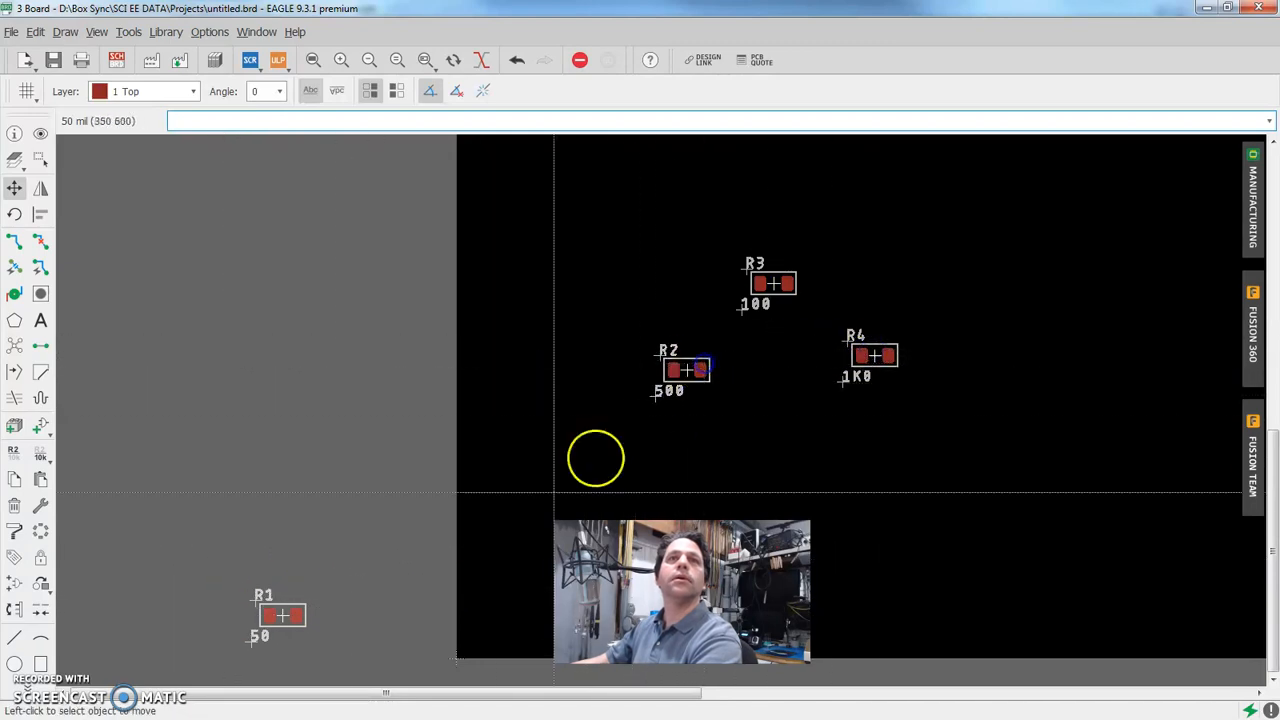
click(281, 613)
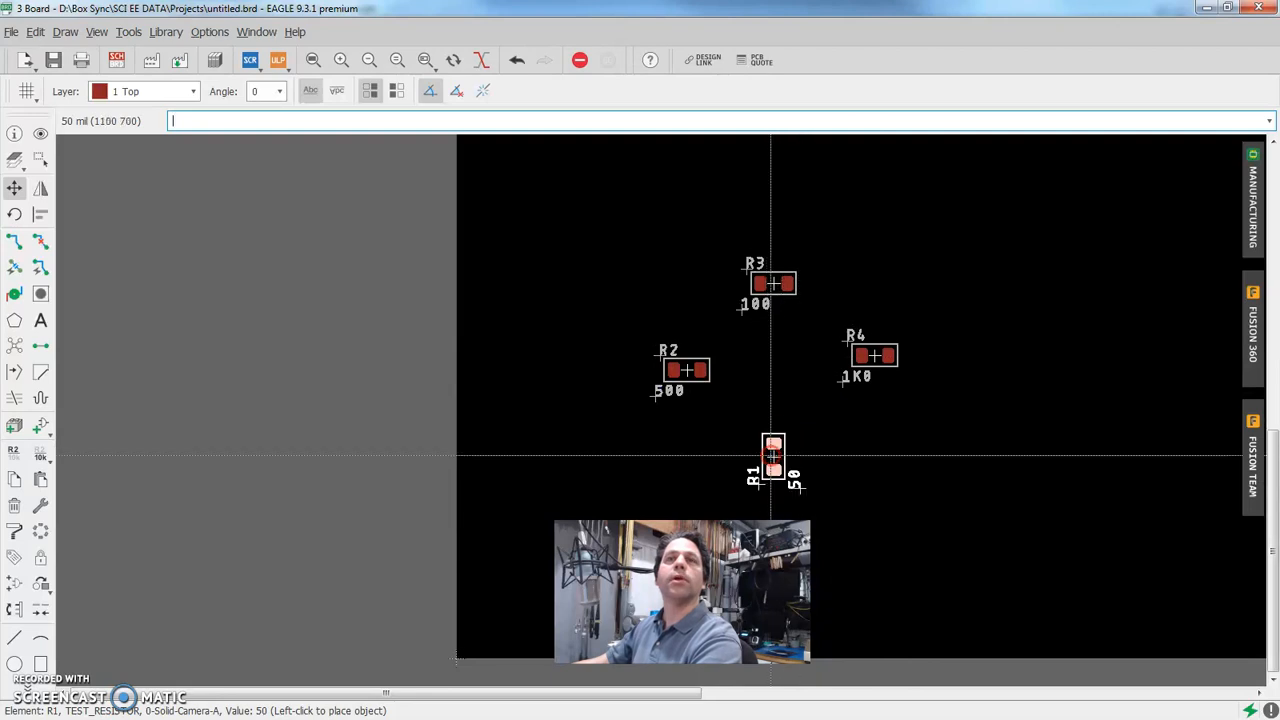
click(772, 442)
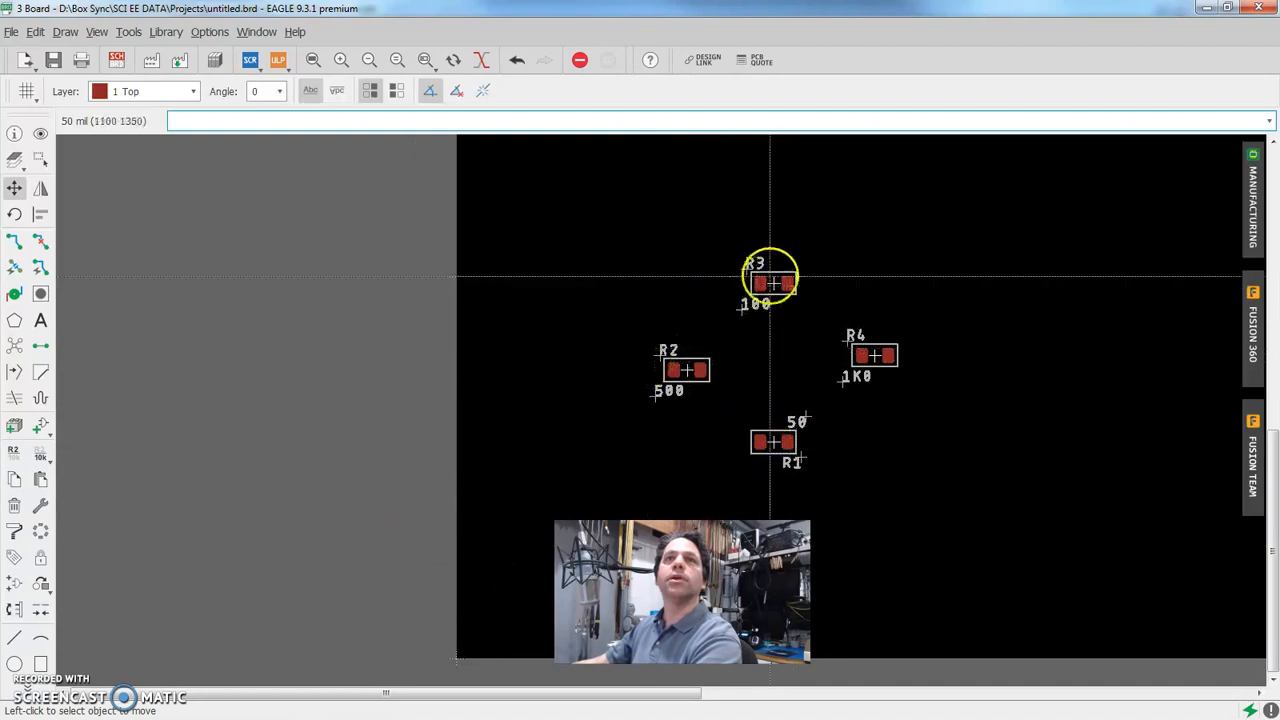
scroll(772, 292, up, 3)
scroll(772, 292, down, 2)
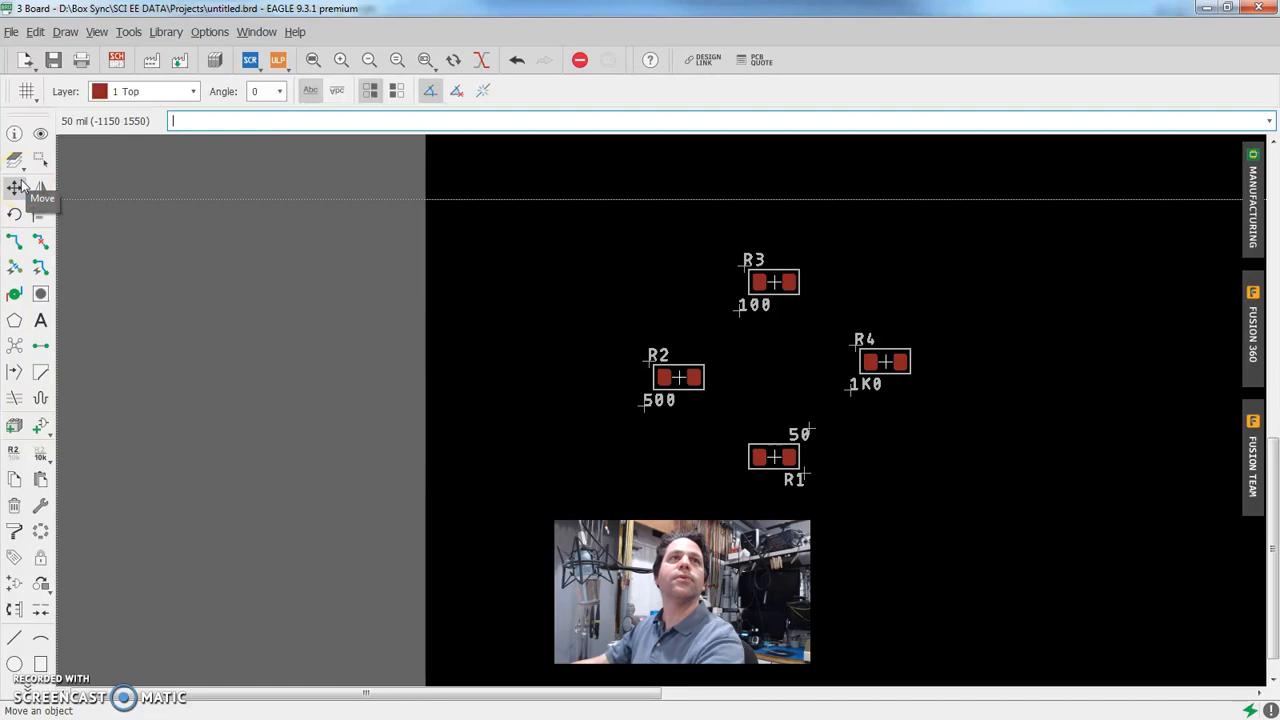
Switch to the schematic and connect R1, R3, R2 and R4 end to end in a closed loop with nets
click(116, 60)
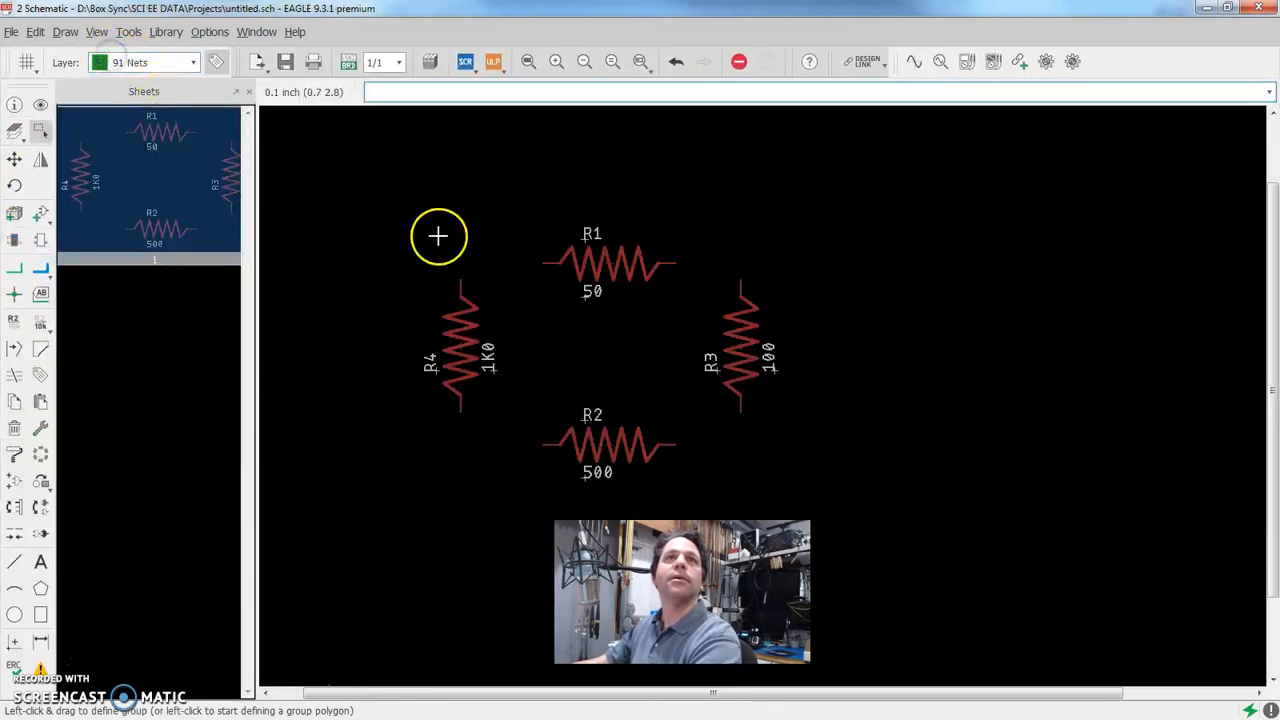
scroll(547, 318, up, 1)
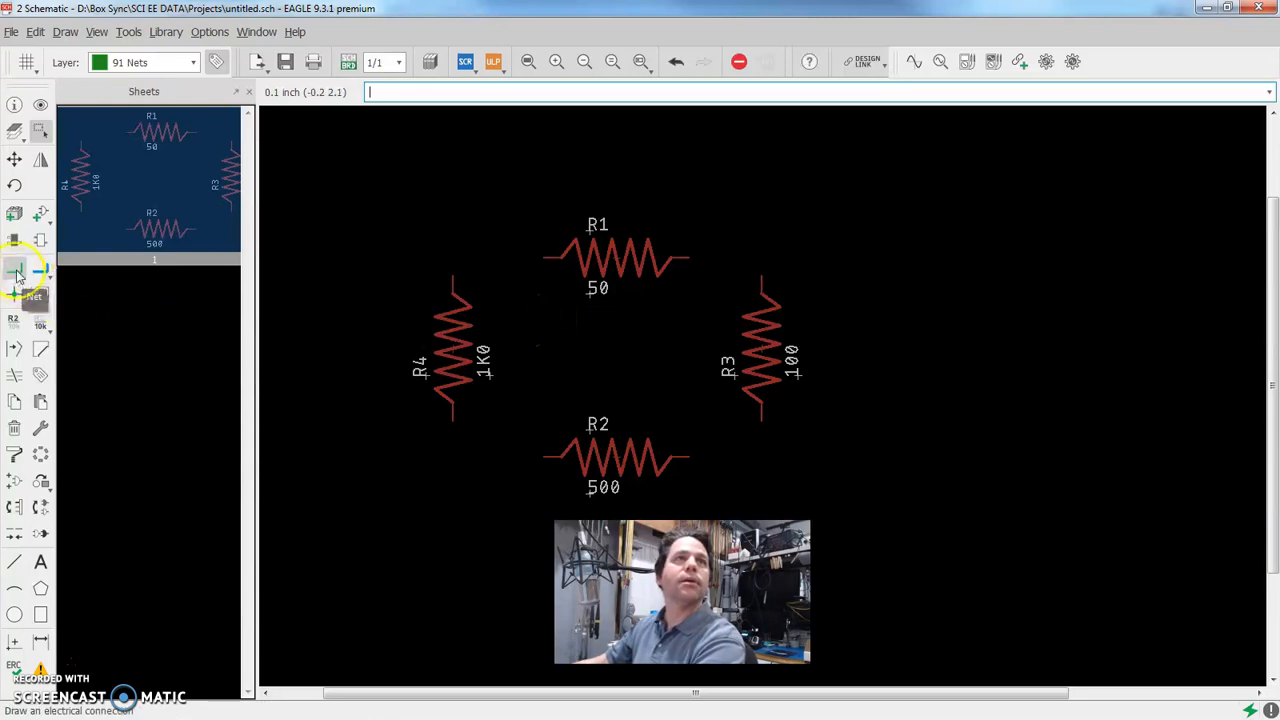
click(15, 271)
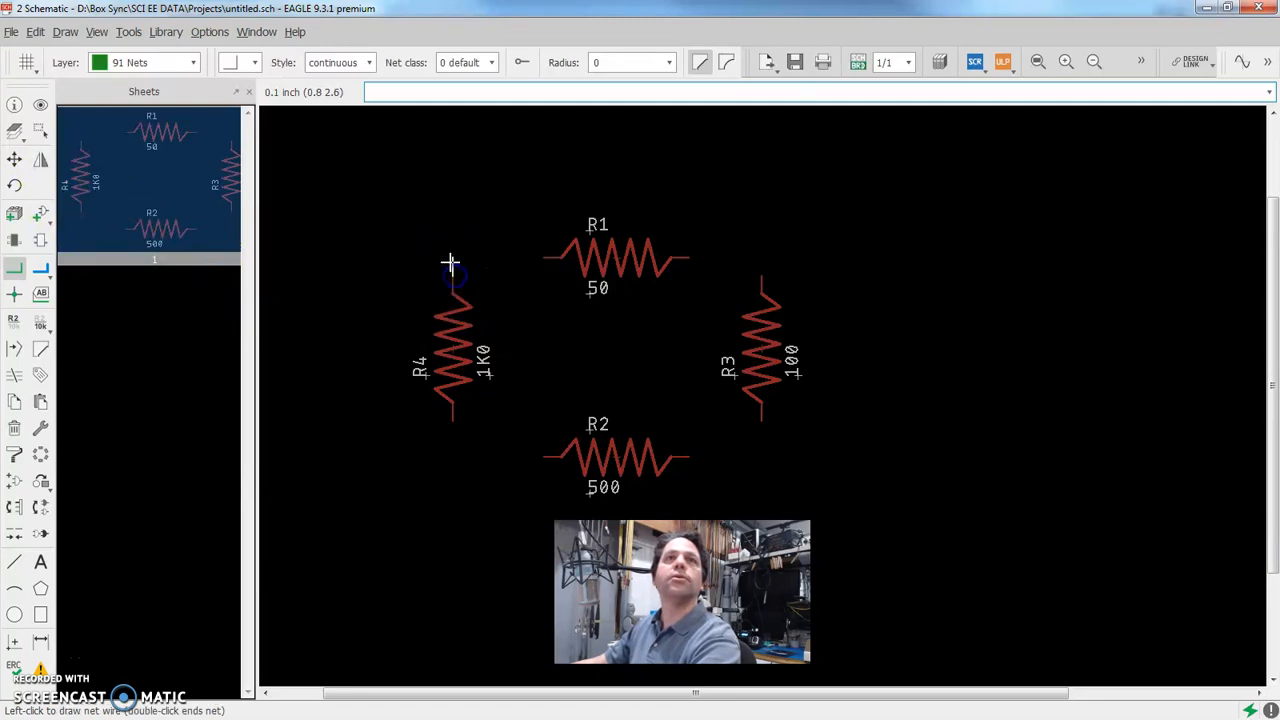
click(509, 240)
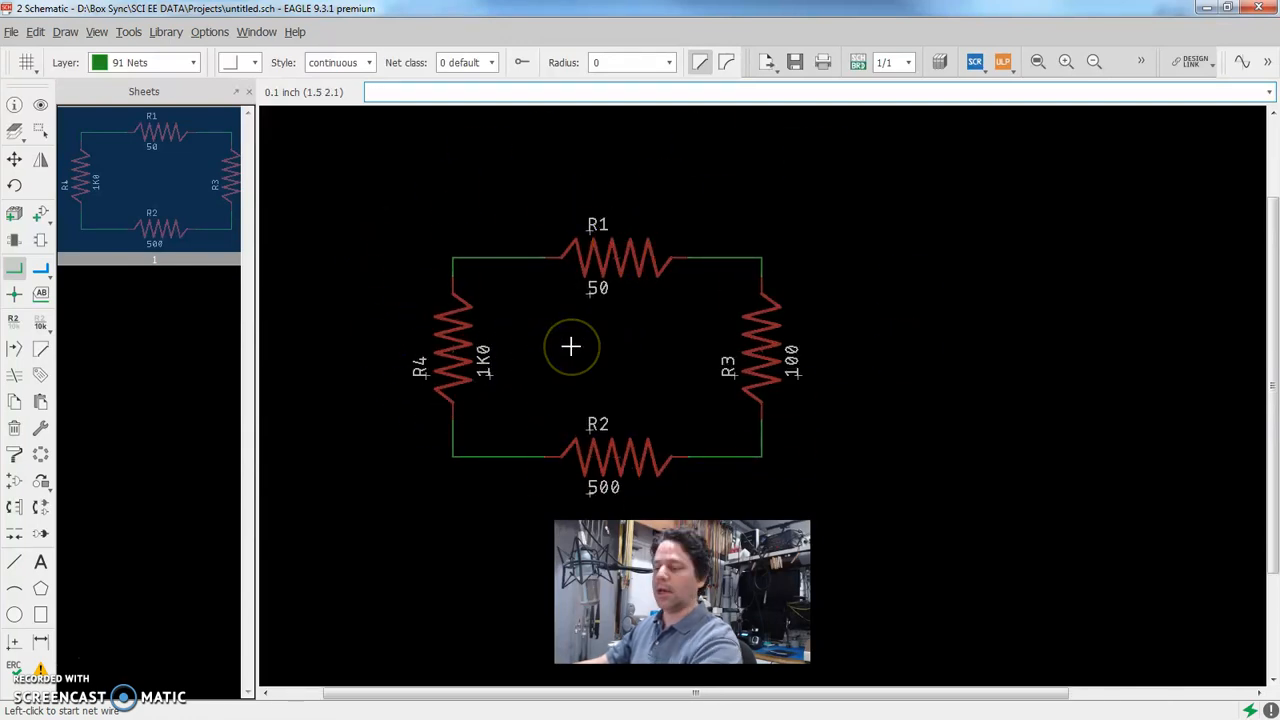
key(ctrl+s)
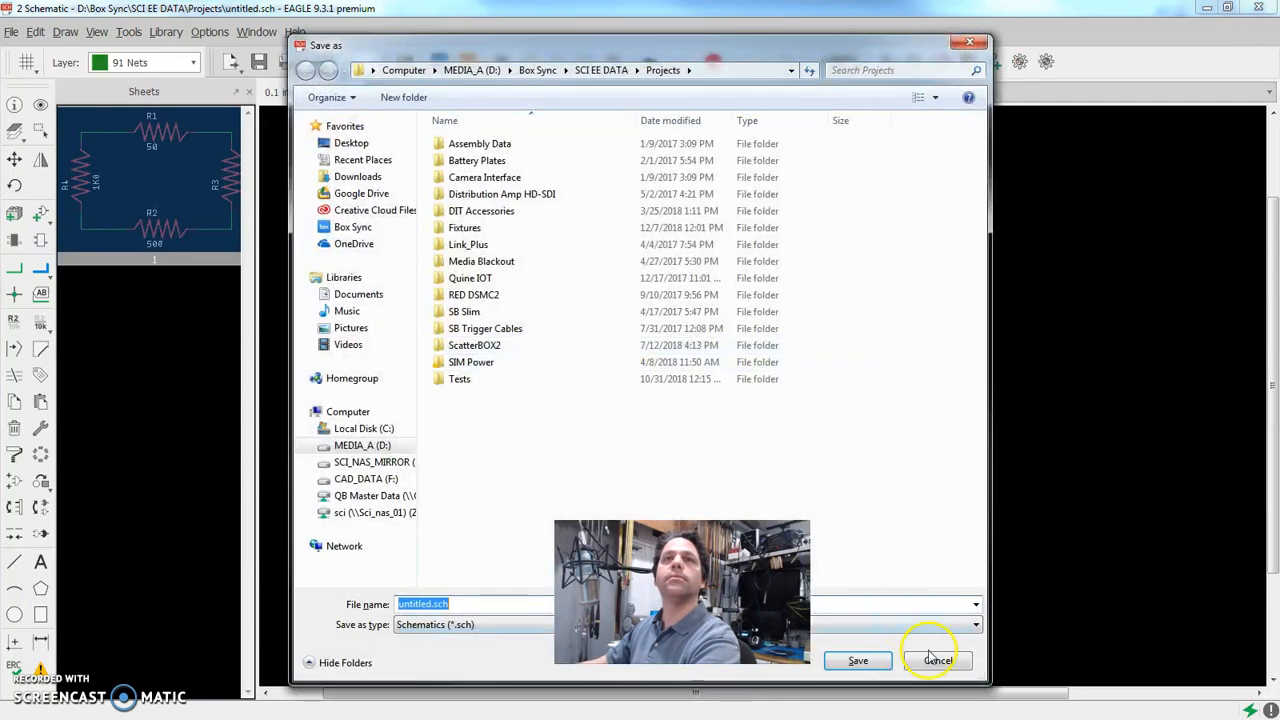
click(936, 660)
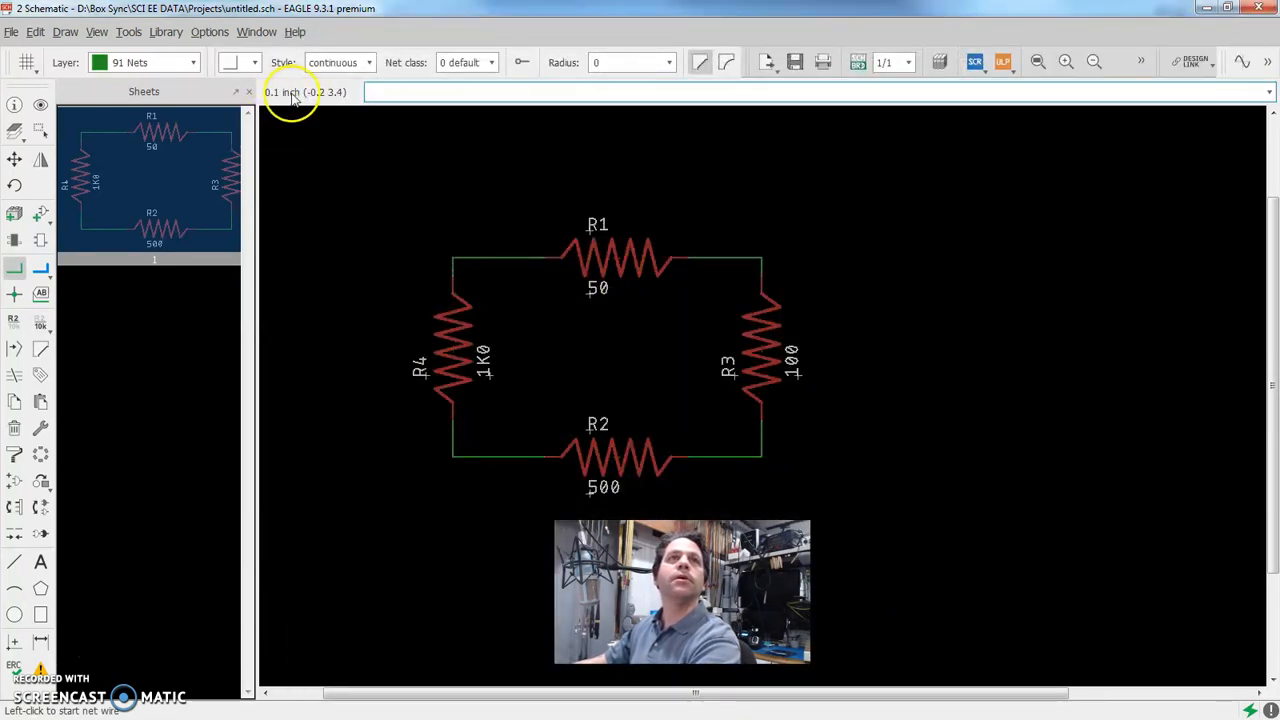
Return to the board, rotate R3 to vertical and place it to the left of the other resistors
click(862, 62)
scroll(800, 365, up, 2)
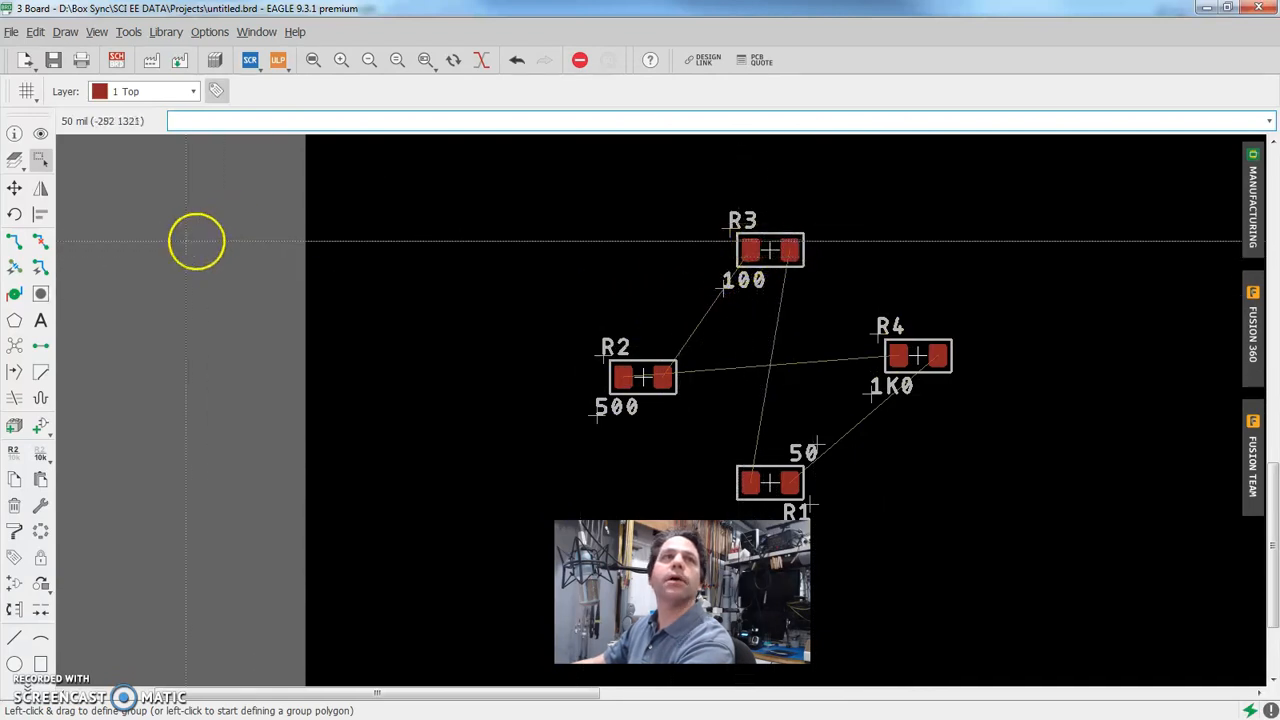
click(11, 189)
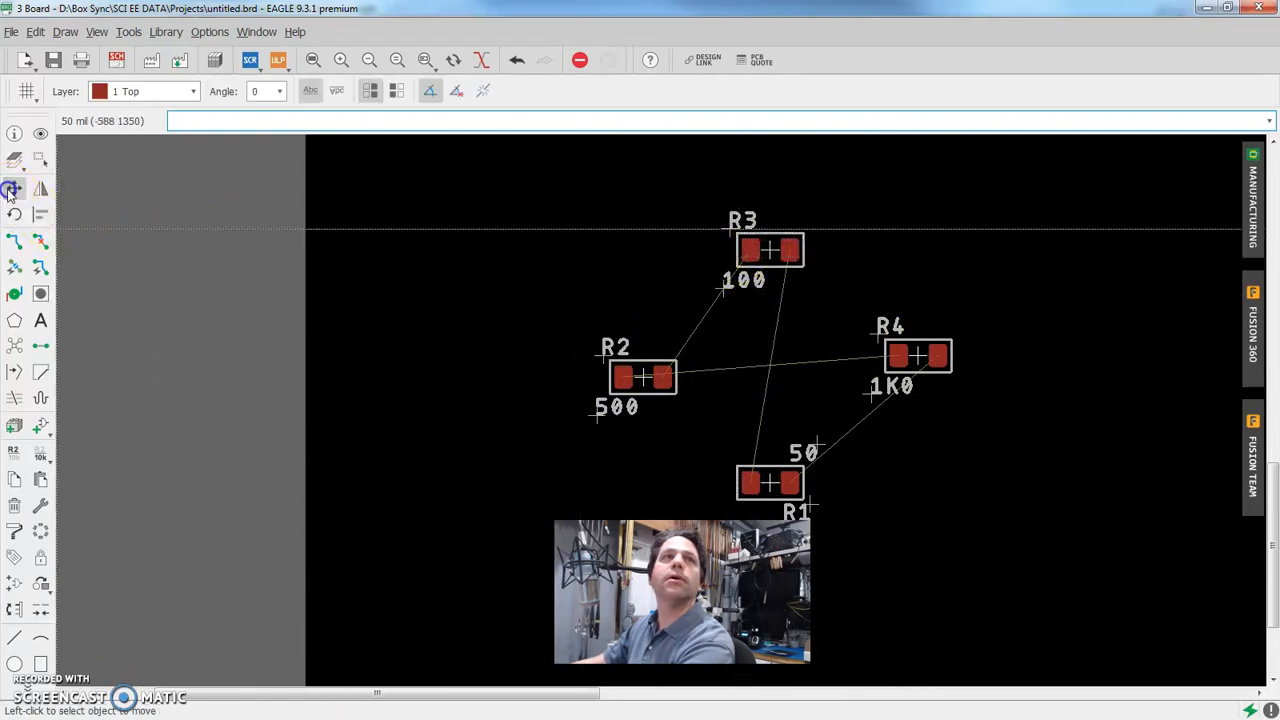
click(763, 248)
right_click(600, 265)
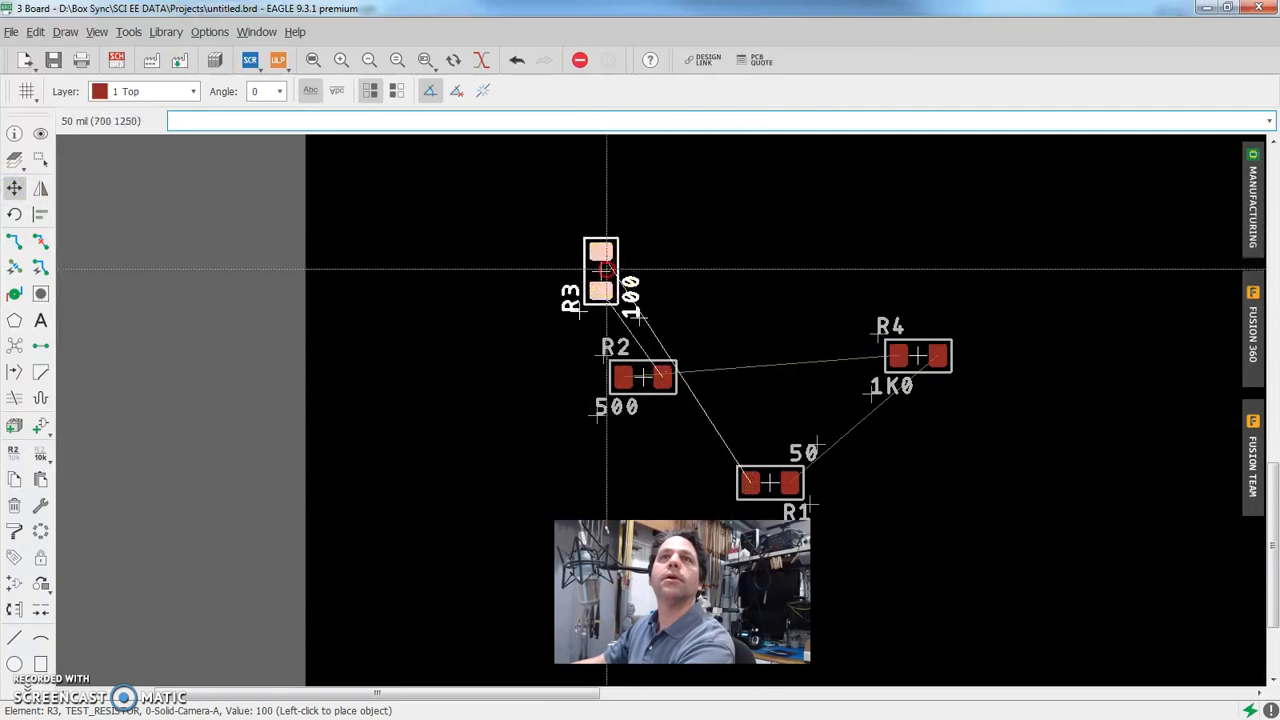
click(540, 376)
Rotate R2 by 180 degrees and place it to the lower right of R3 to untangle its airwires
click(636, 376)
right_click(703, 291)
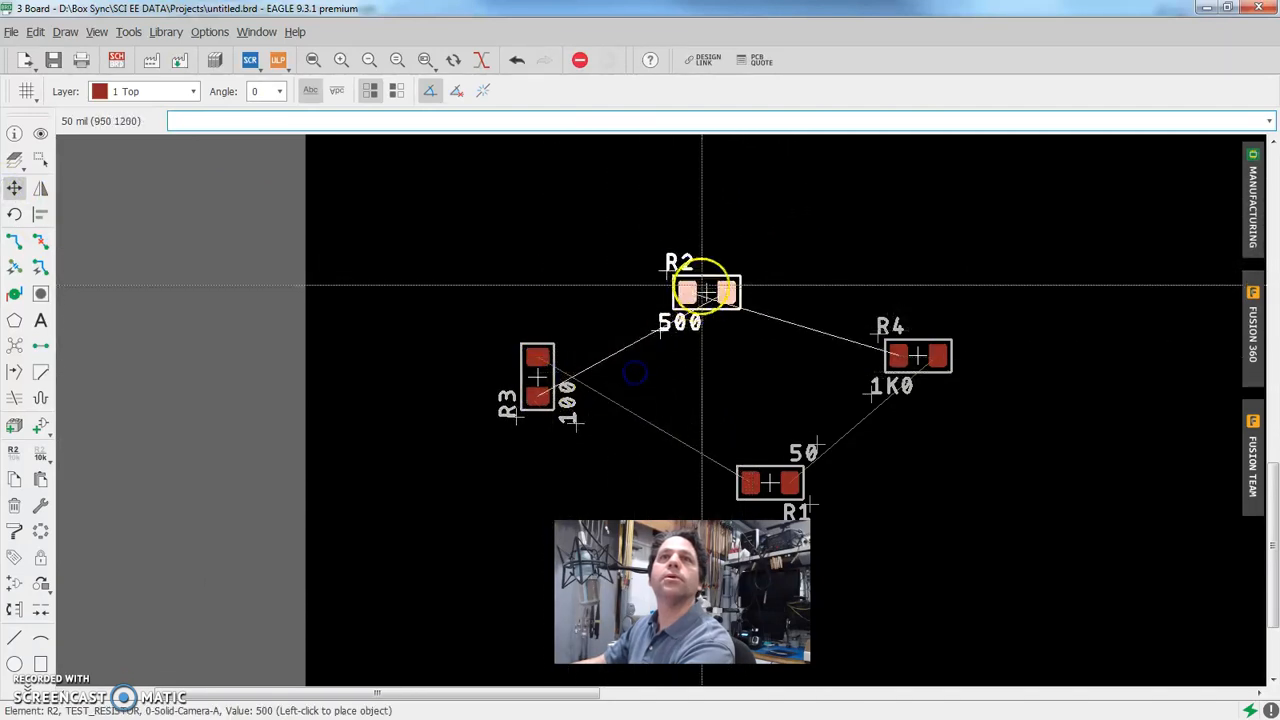
right_click(652, 440)
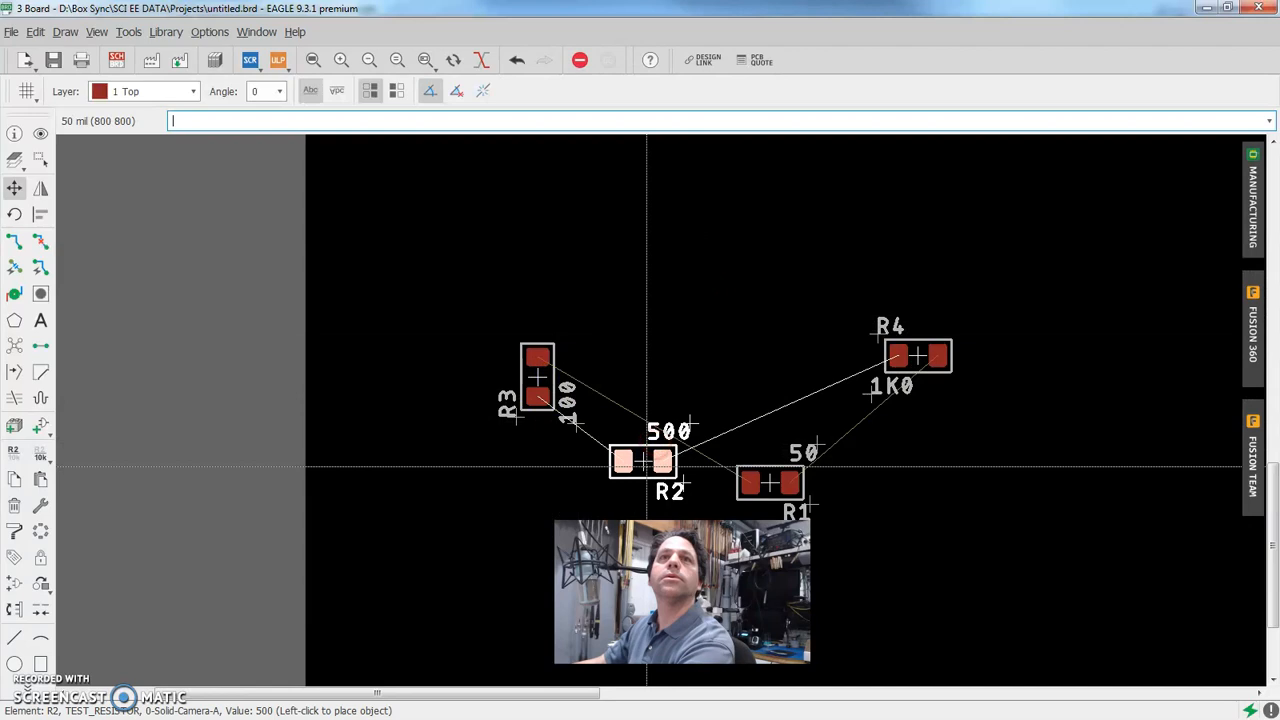
click(643, 460)
Place R1 at the top of the resistor group, and rotate R4 to vertical on the group's right side
click(765, 482)
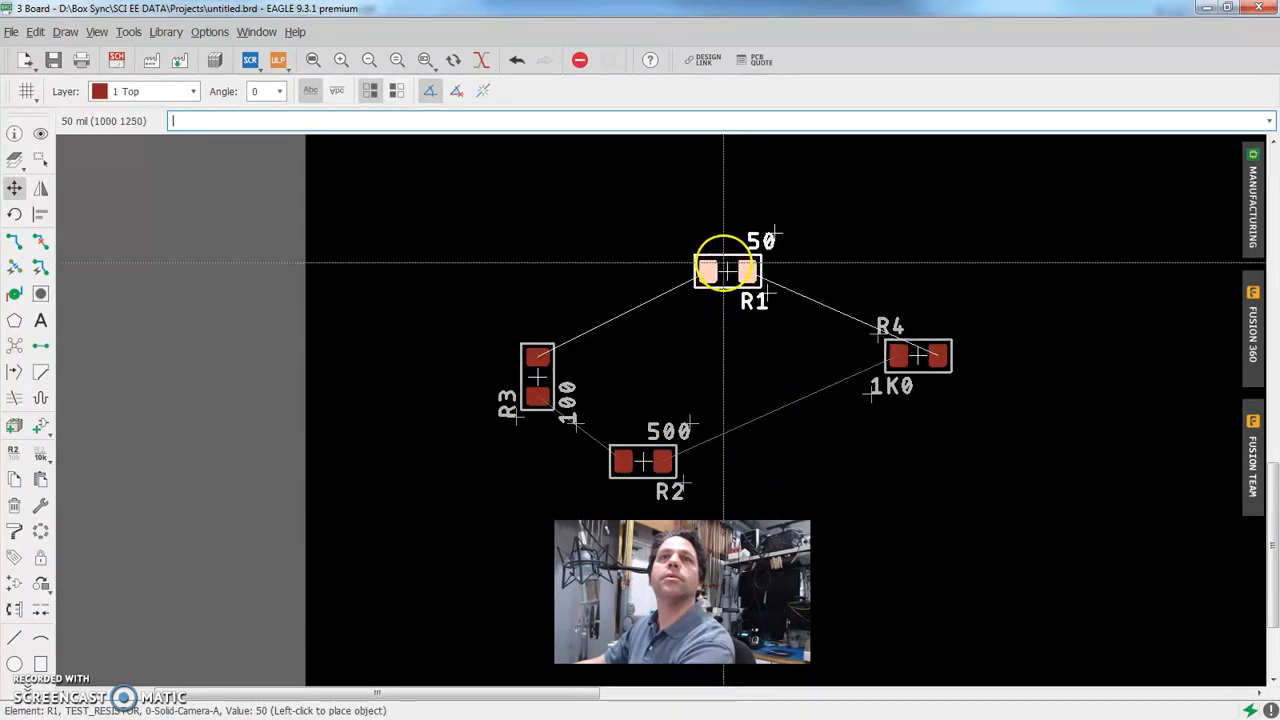
click(728, 252)
click(902, 354)
right_click(785, 374)
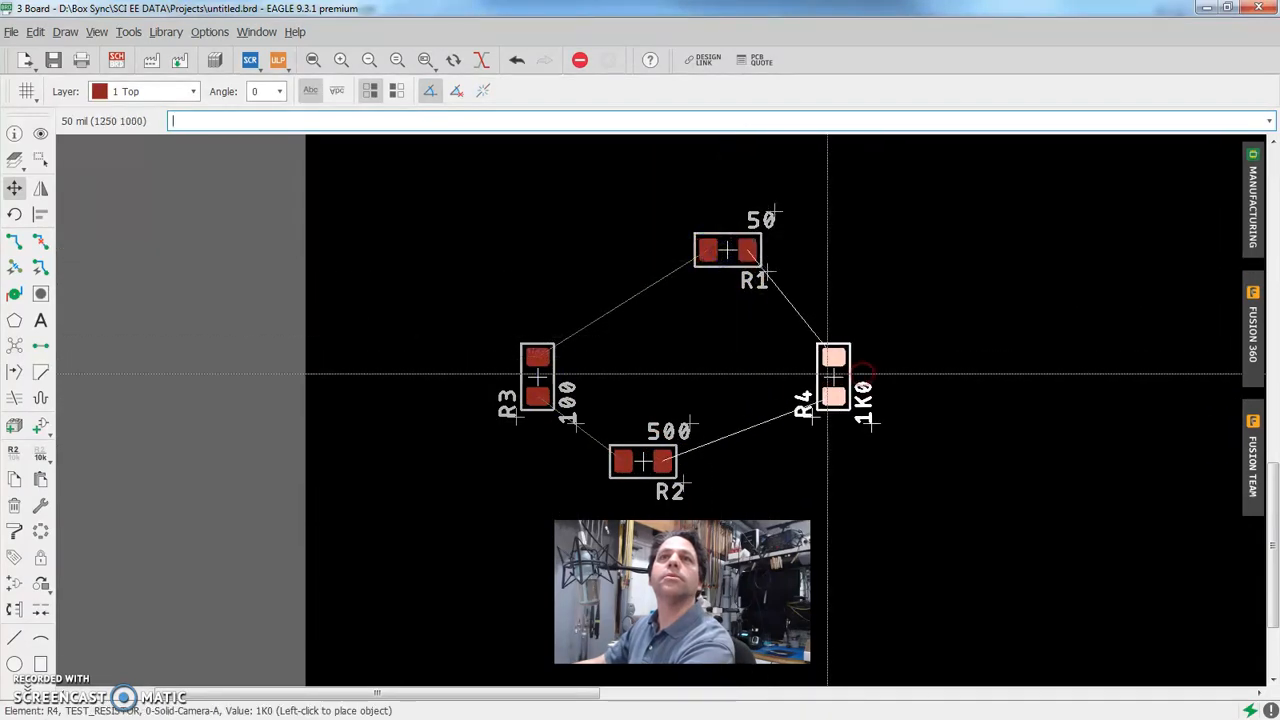
click(812, 375)
Tighten the ring of resistors by moving R2 to the right beneath R1 and R3 inward towards the group's centre
click(646, 458)
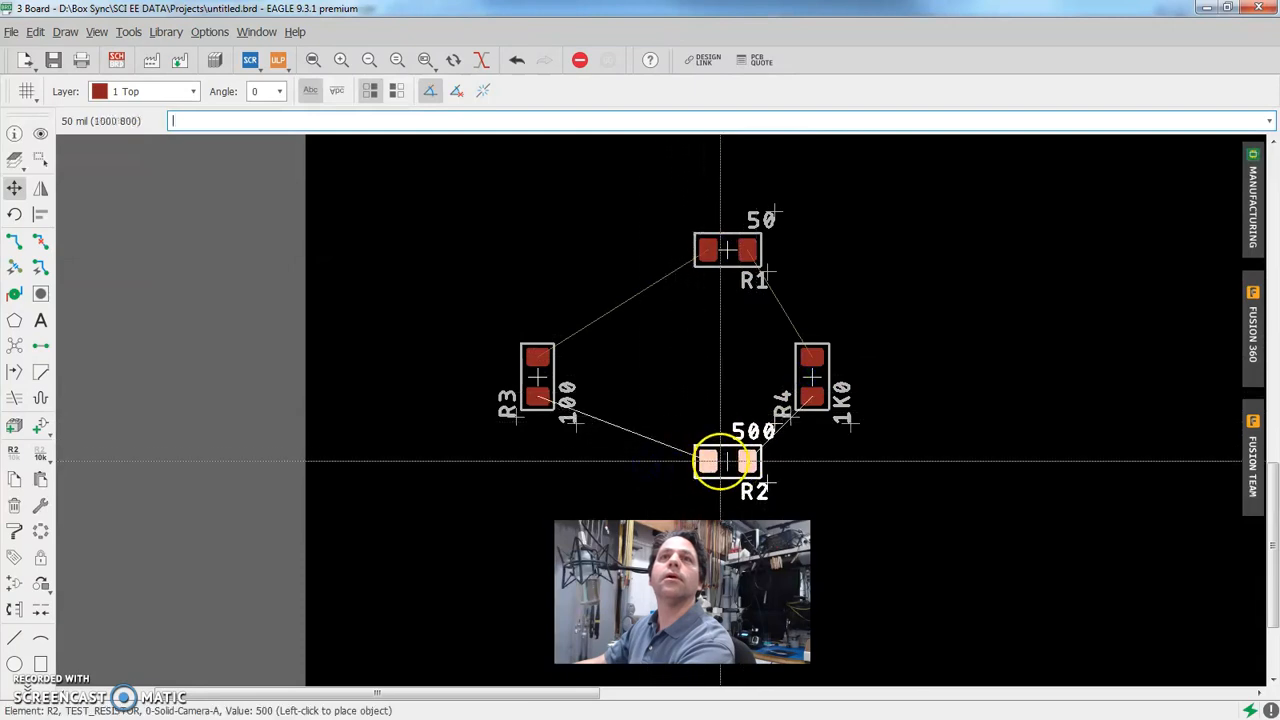
click(700, 461)
click(540, 388)
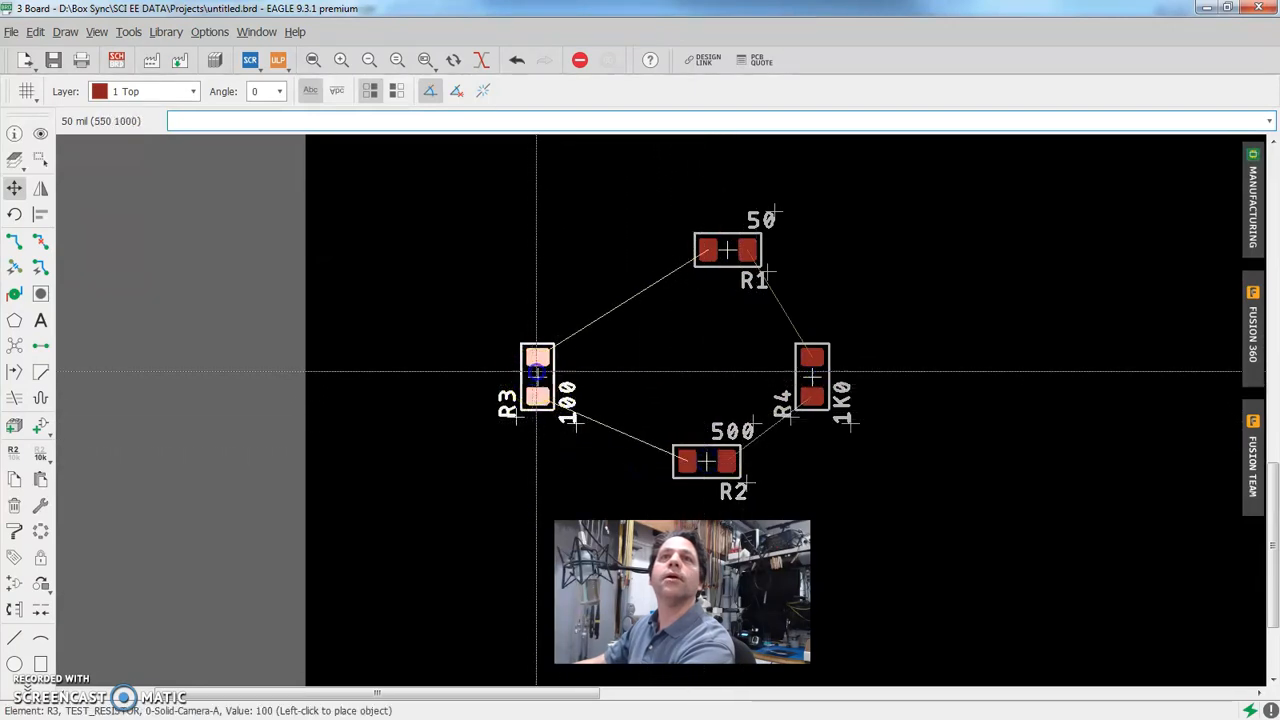
click(600, 355)
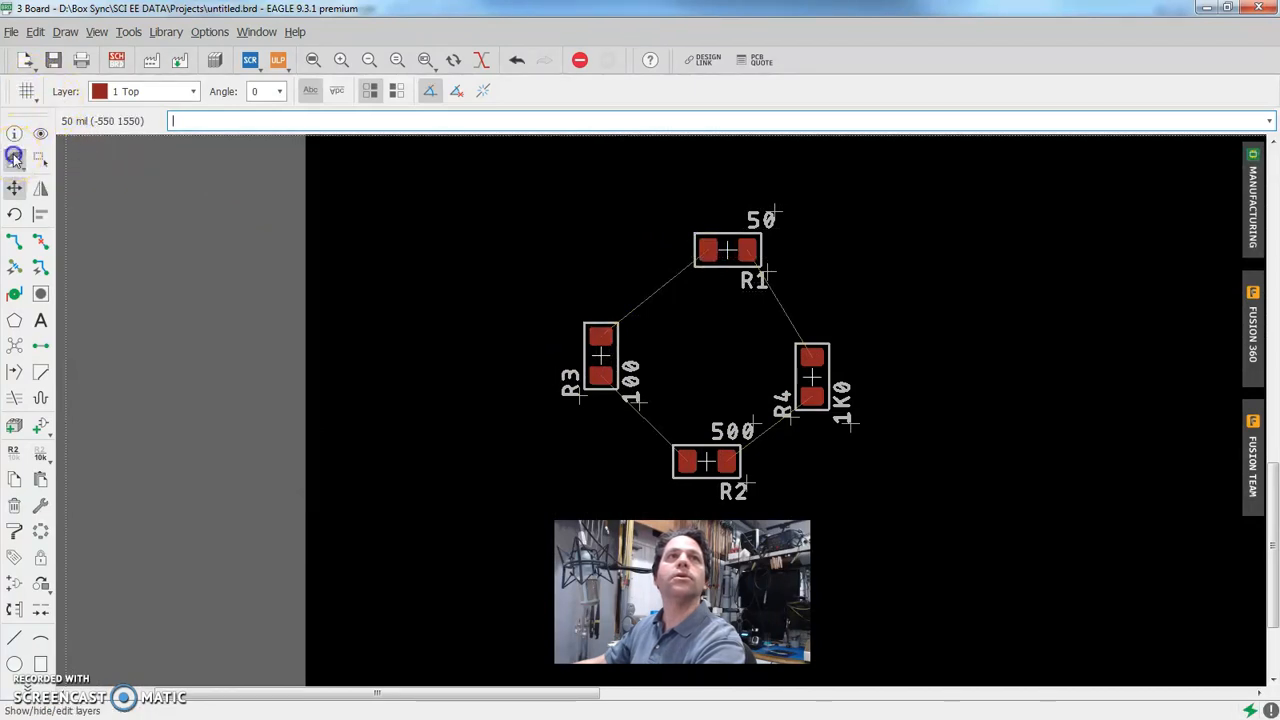
Examine the board's visible layers, including the Top layer, and leave the layer settings without applying changes
click(14, 158)
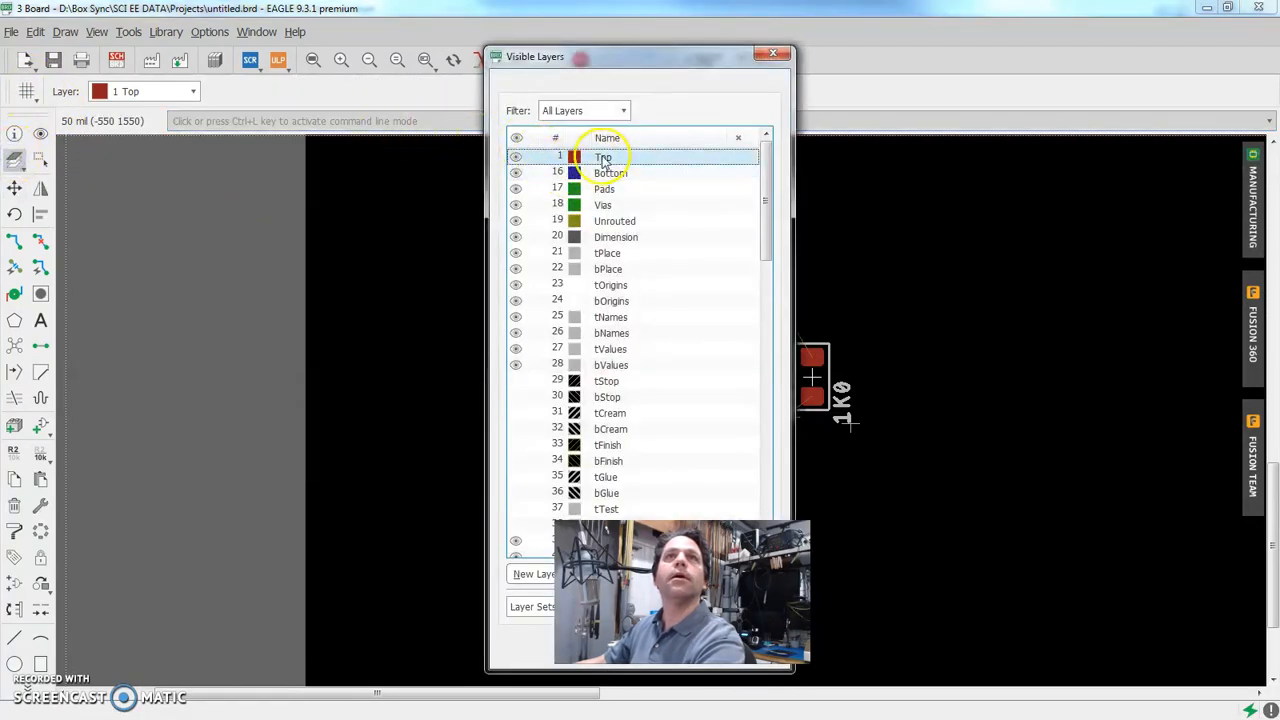
click(613, 158)
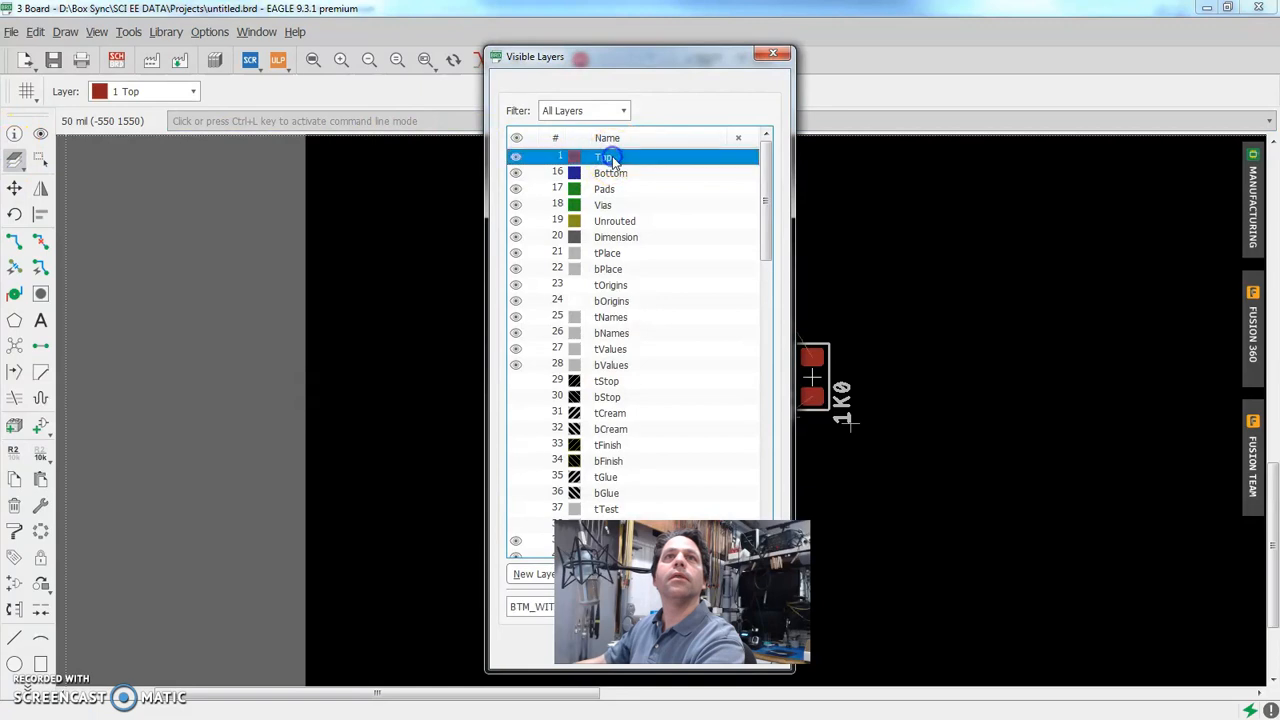
drag(645, 47, 289, 57)
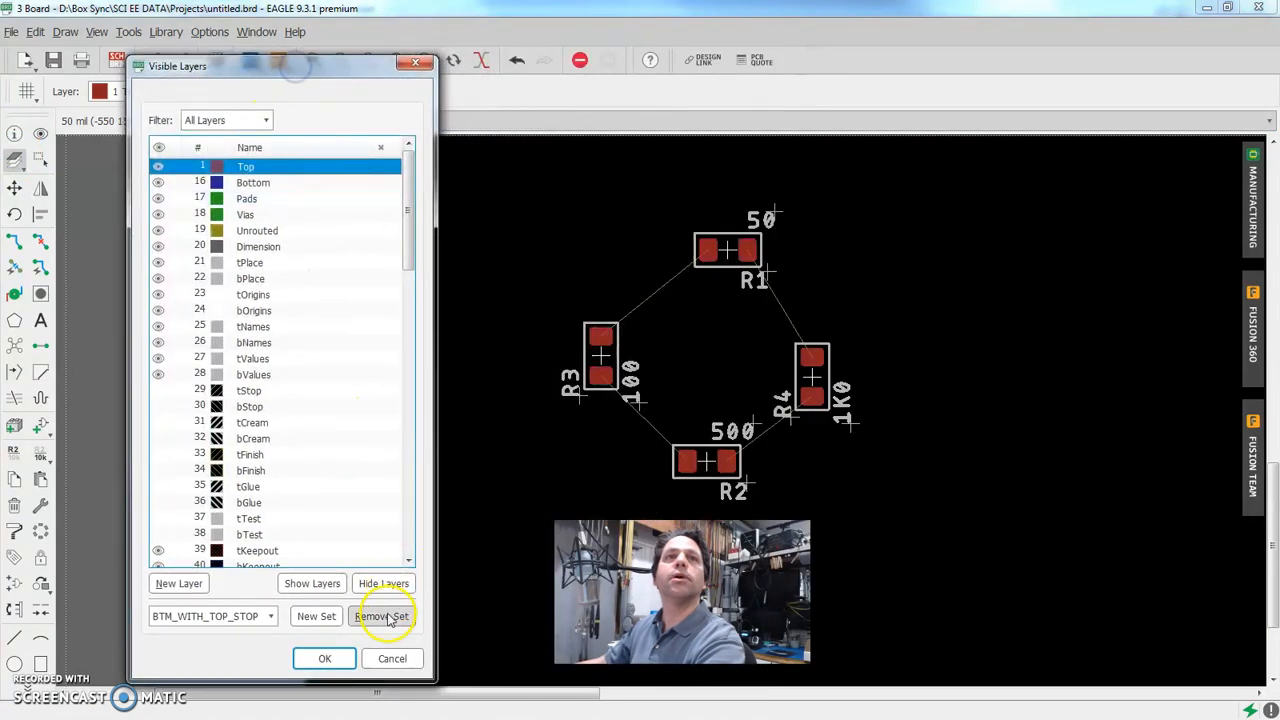
click(392, 660)
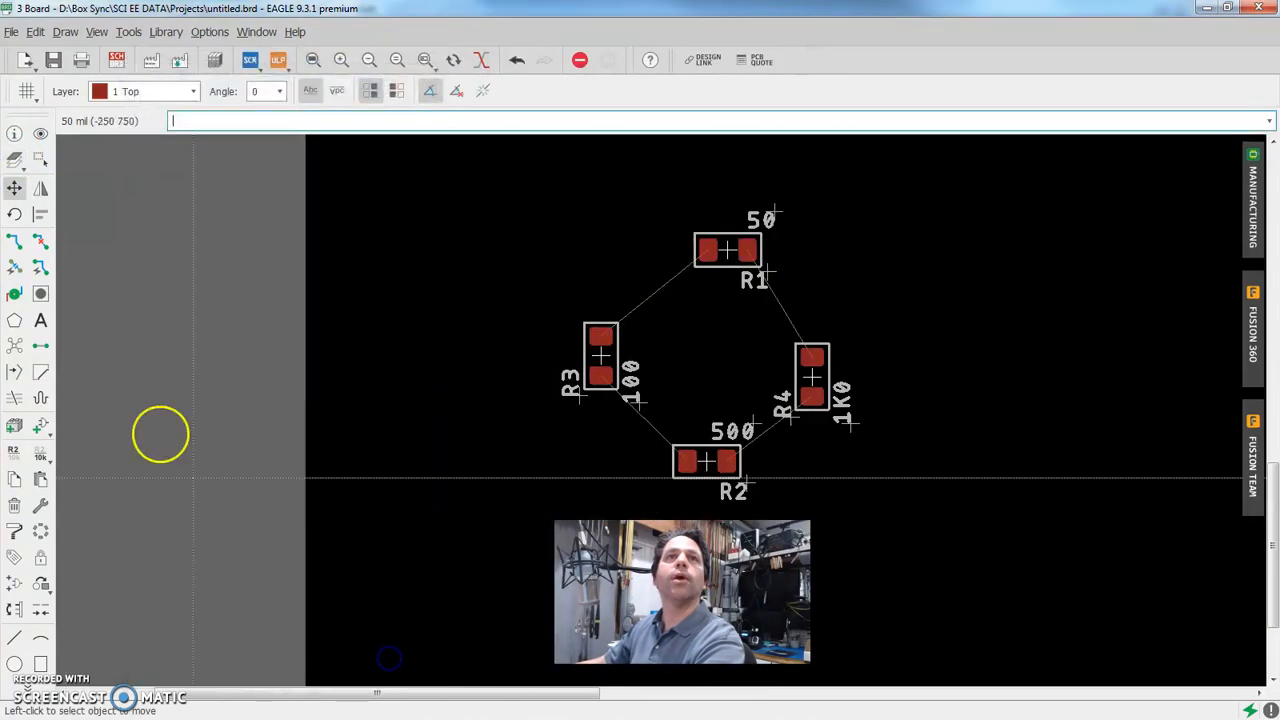
Route a Top-layer trace of width 12 from R3's upper pad to R1's left pad with a diagonal corner
click(14, 242)
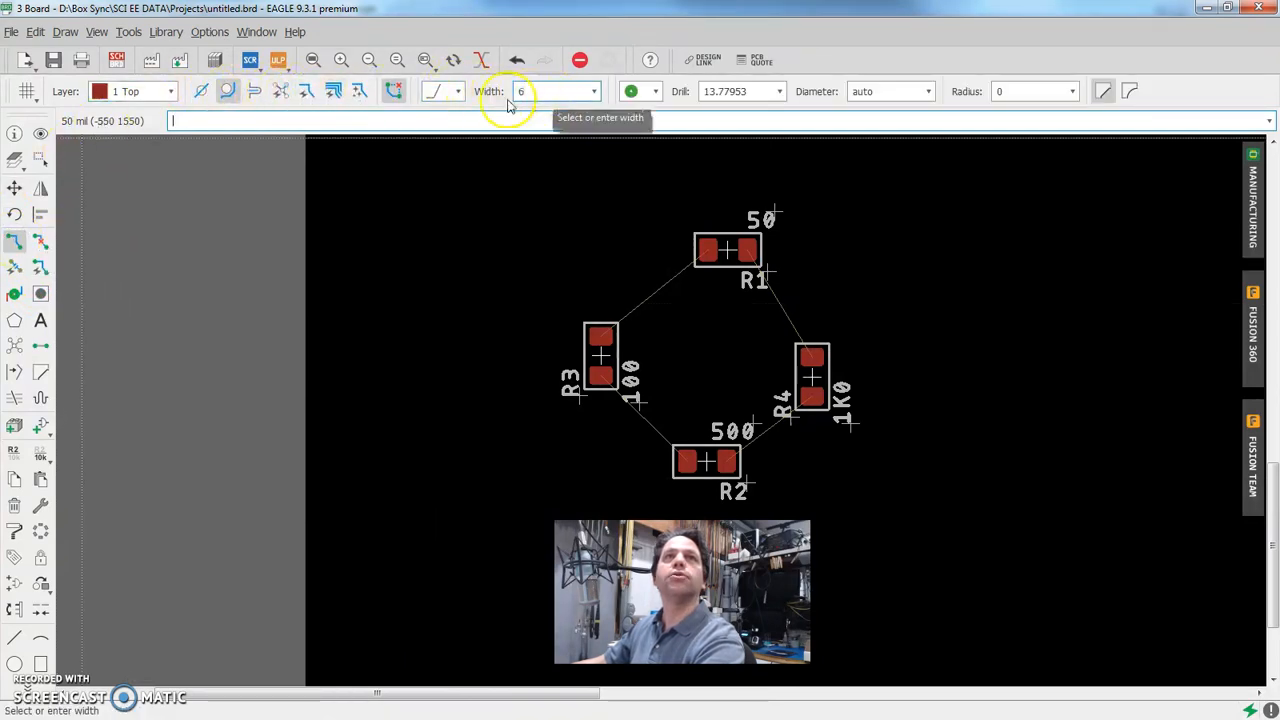
click(593, 92)
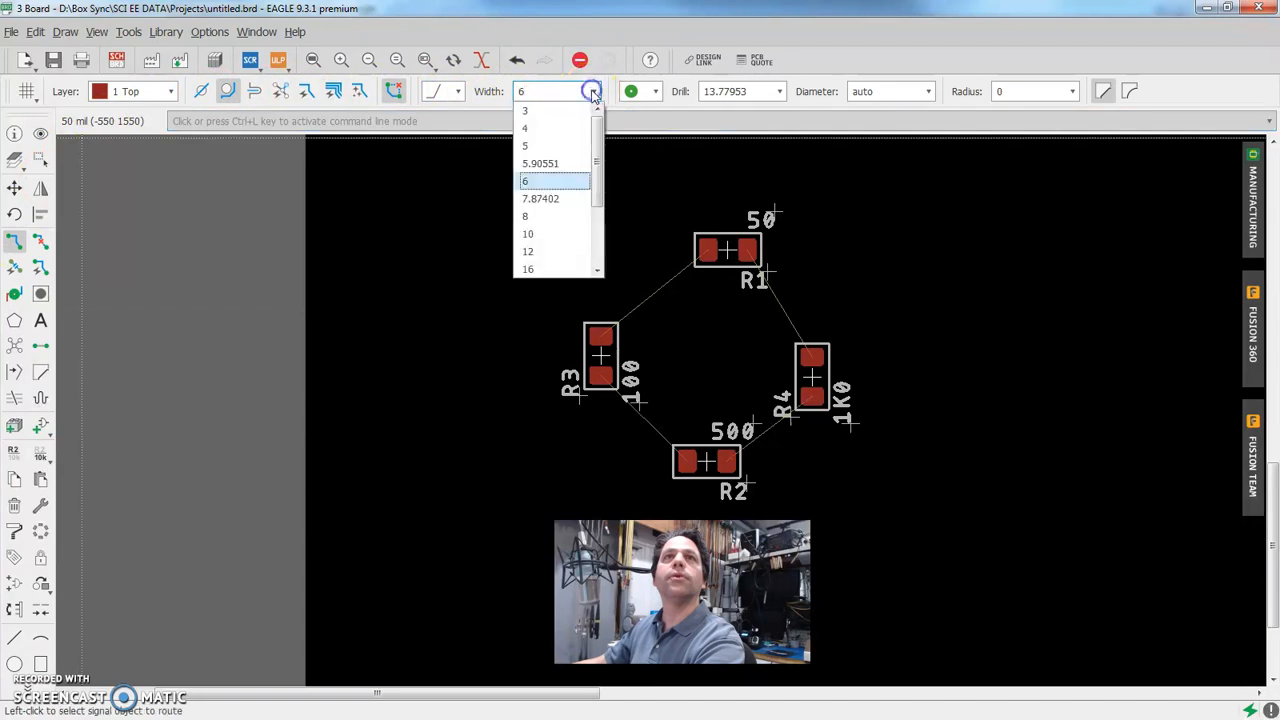
click(537, 251)
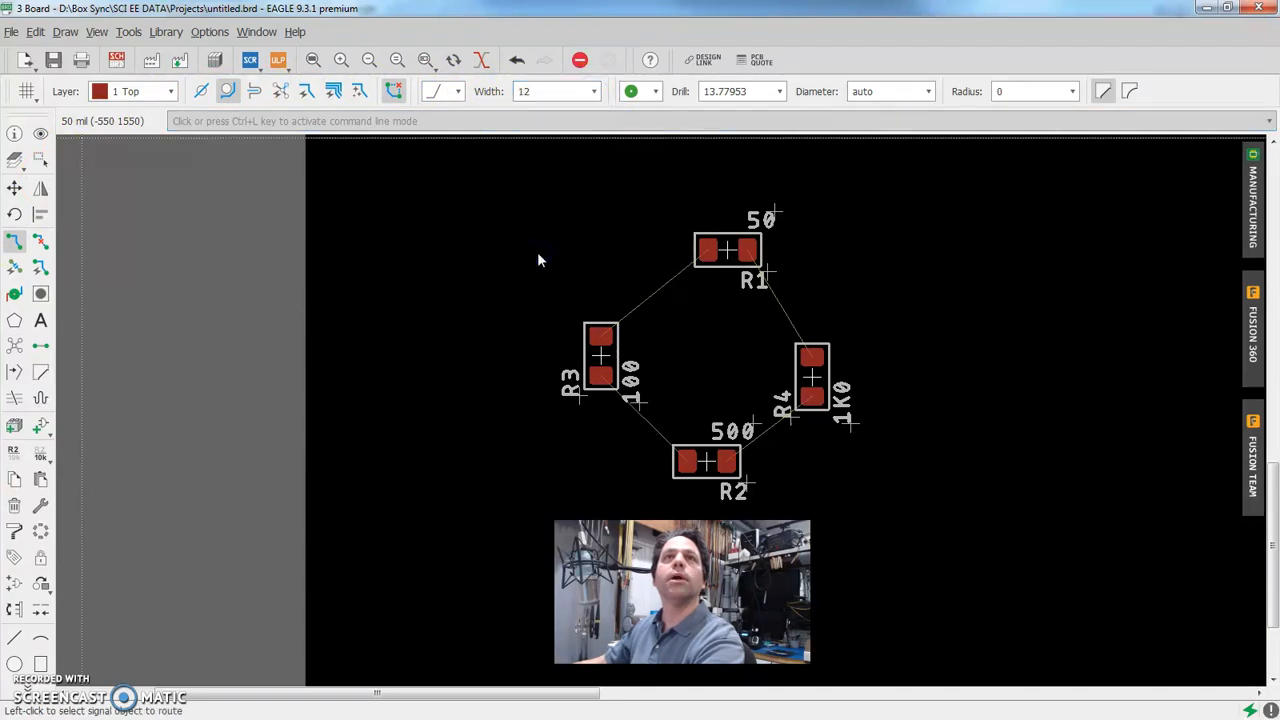
click(601, 338)
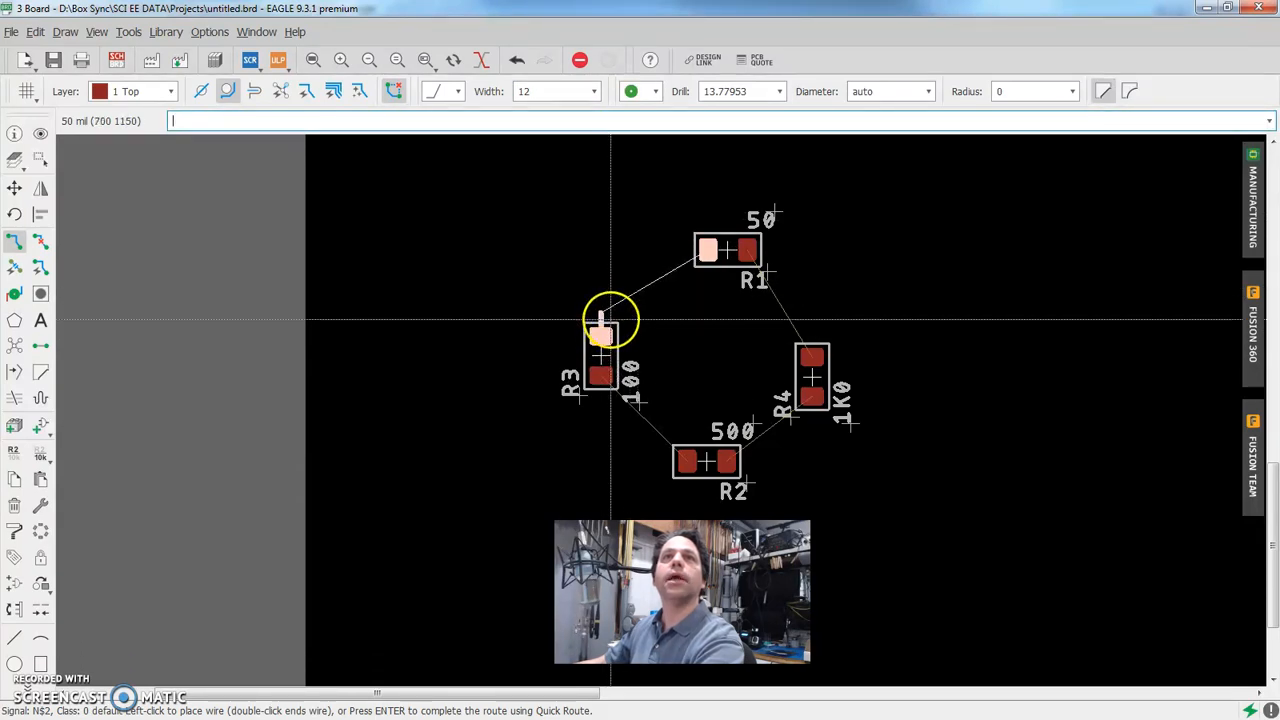
click(638, 250)
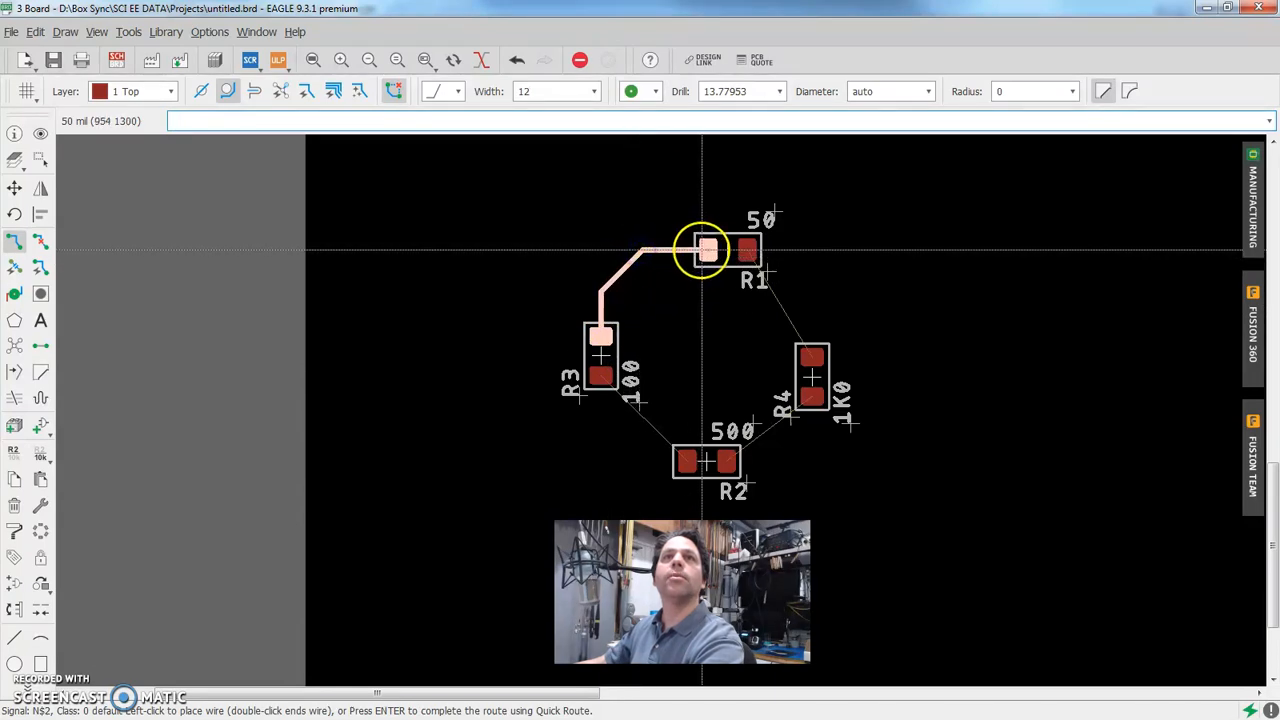
click(707, 250)
Route the connection from R1's right pad to R4's upper pad with a short diagonal corner
click(749, 250)
click(794, 250)
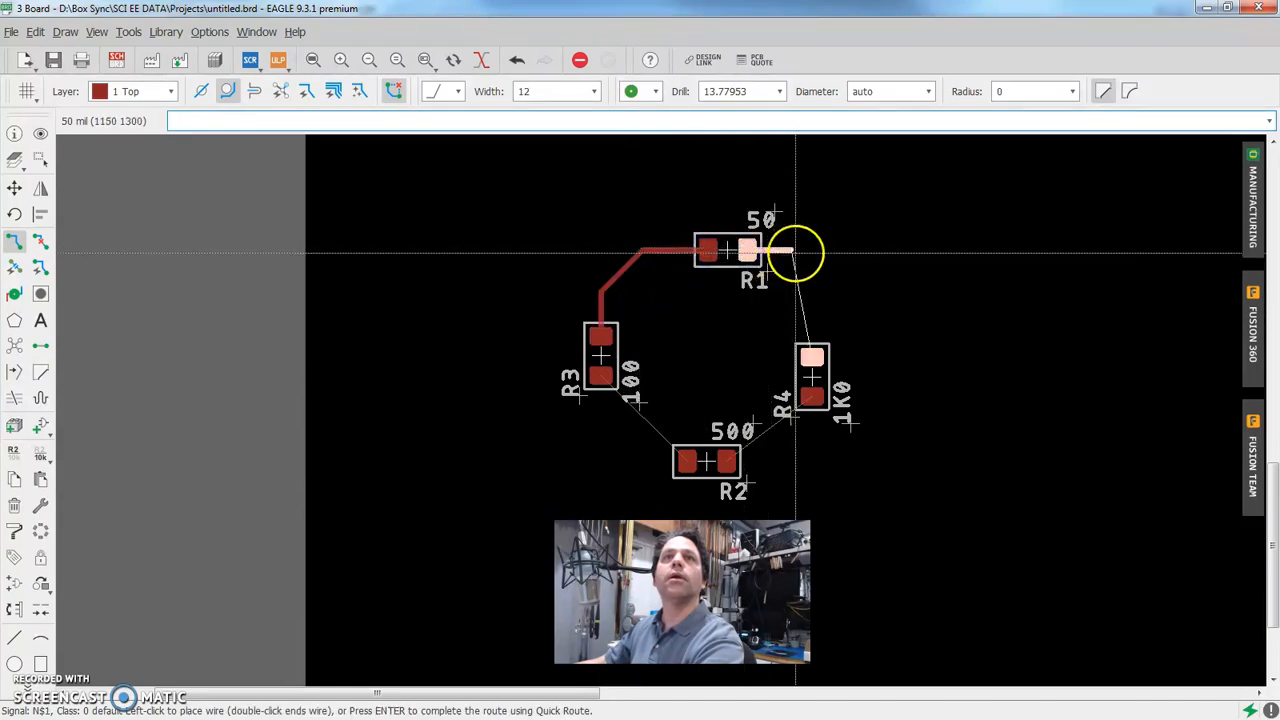
click(816, 276)
click(812, 357)
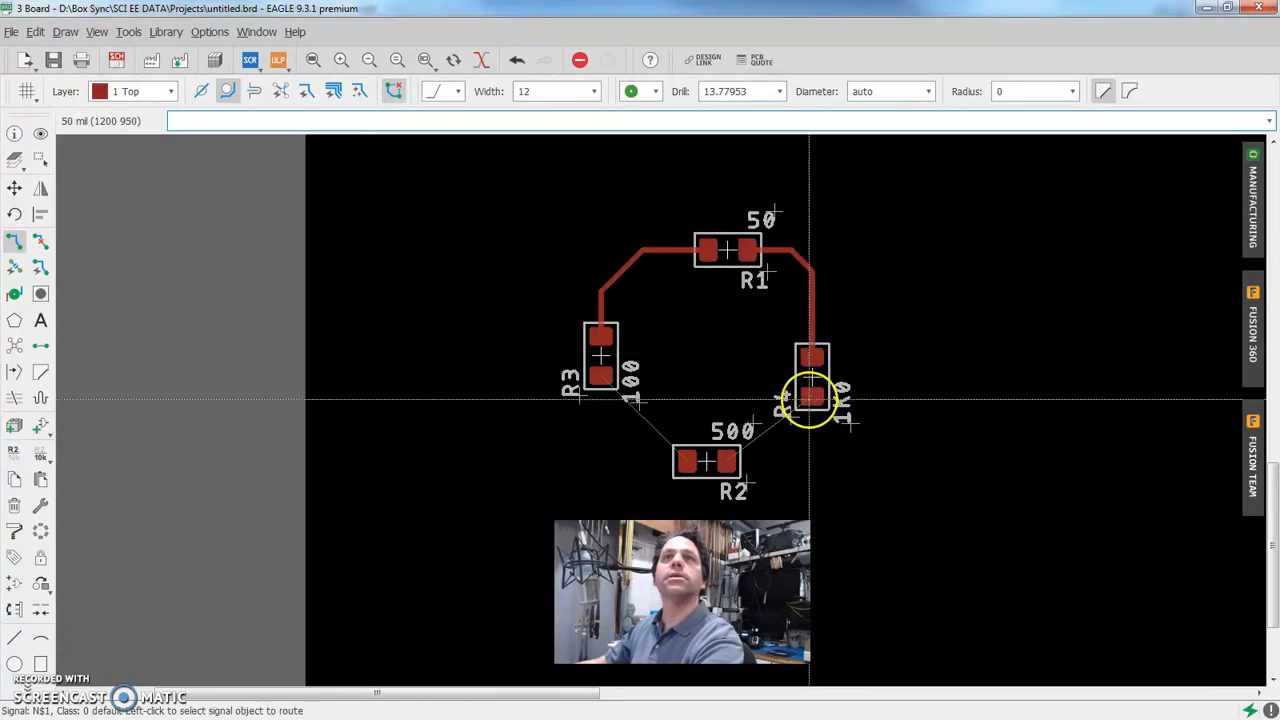
Complete the resistor ring by routing R4's lower pad to R2's right pad and R2's left pad to R3's lower pad
click(811, 398)
click(728, 461)
click(685, 460)
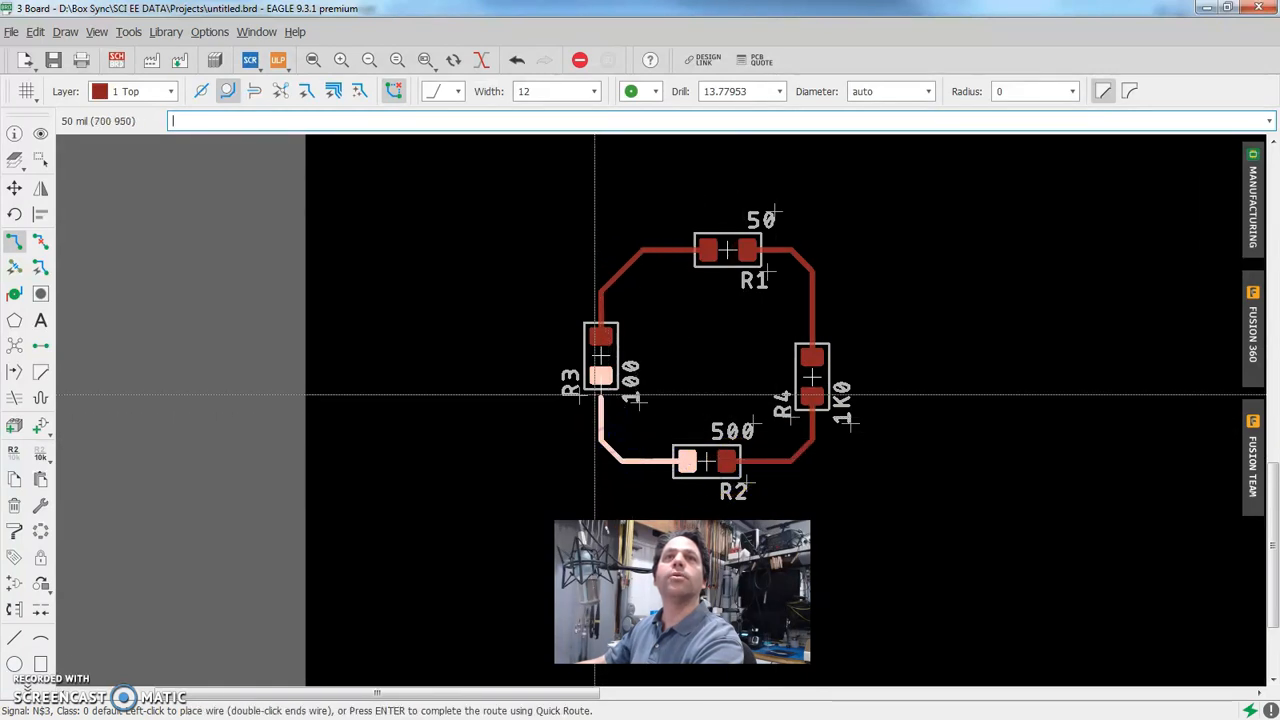
click(518, 420)
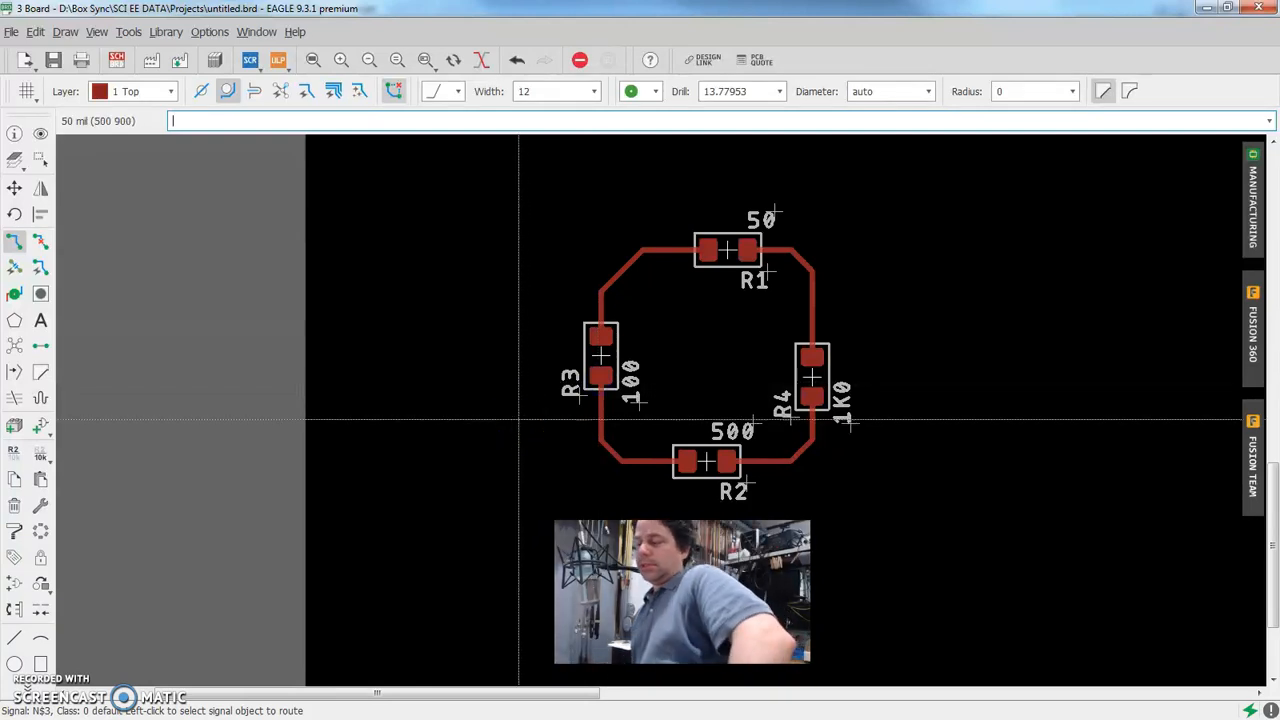
key(Escape)
scroll(692, 366, up, 1)
scroll(692, 366, down, 1)
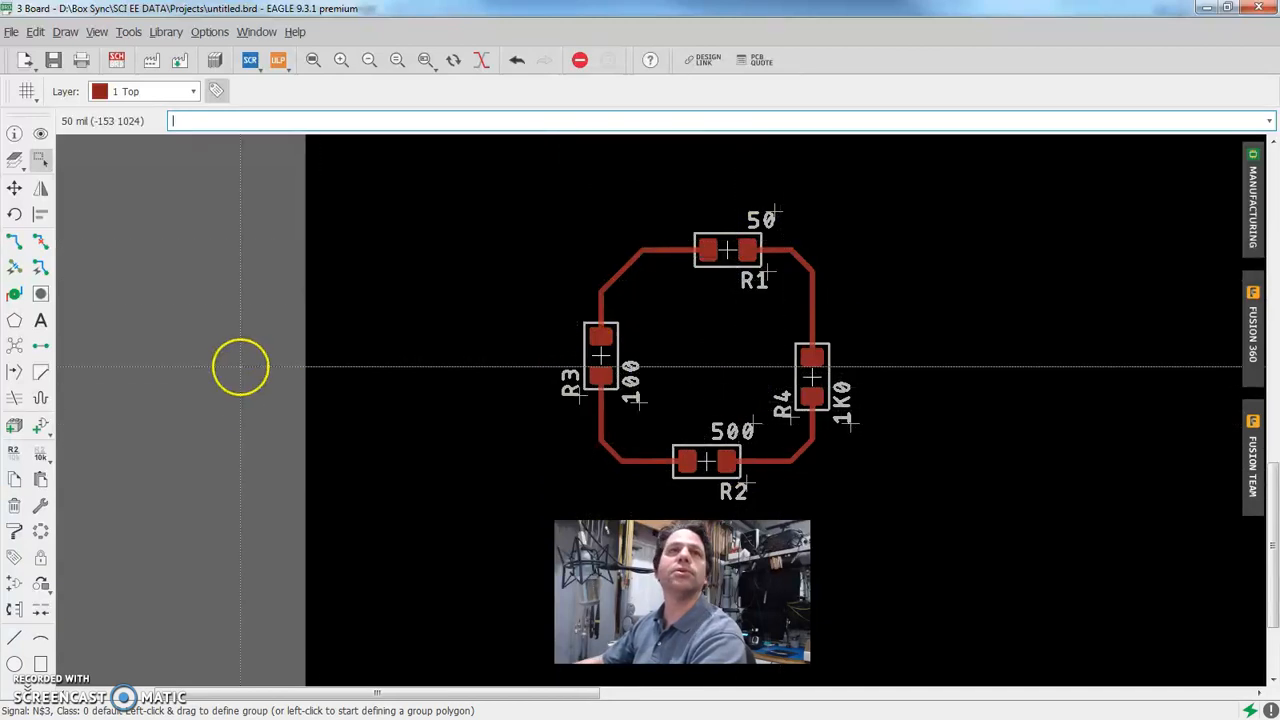
Examine the tValues, tNames and tPlace entries among the board's visible layers, leaving the layer settings without applying changes
click(15, 162)
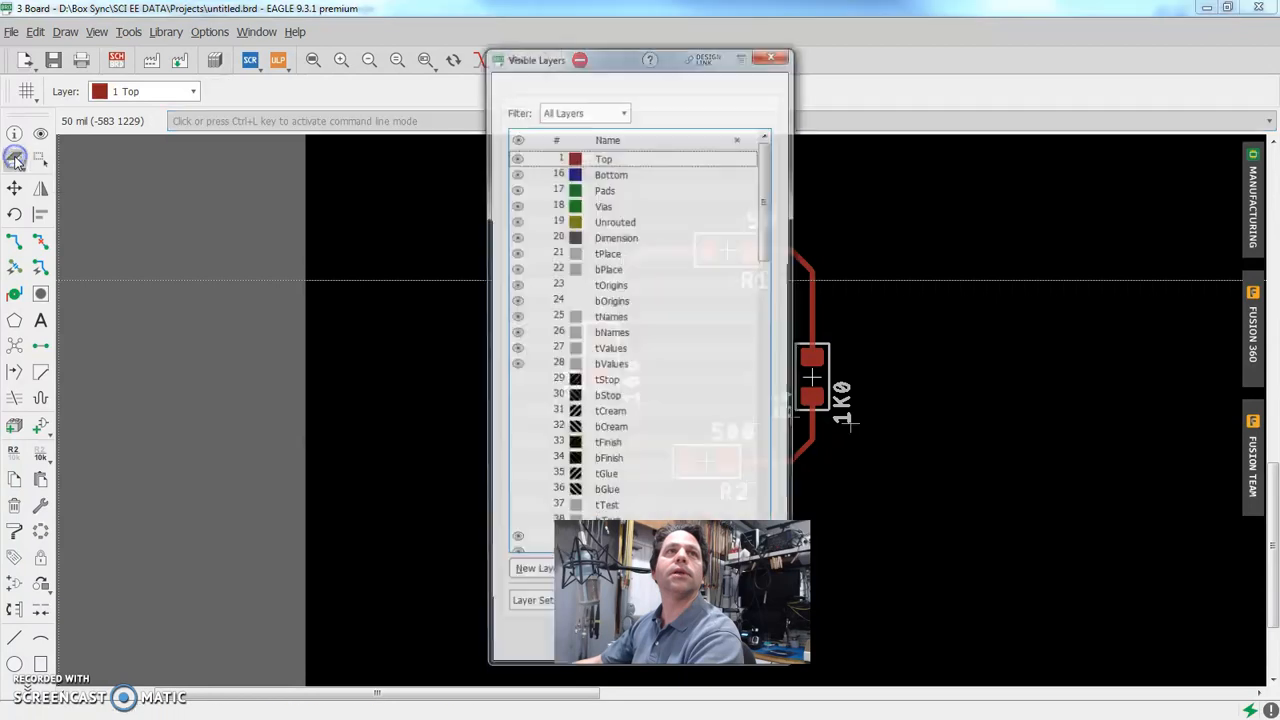
drag(592, 46, 165, 72)
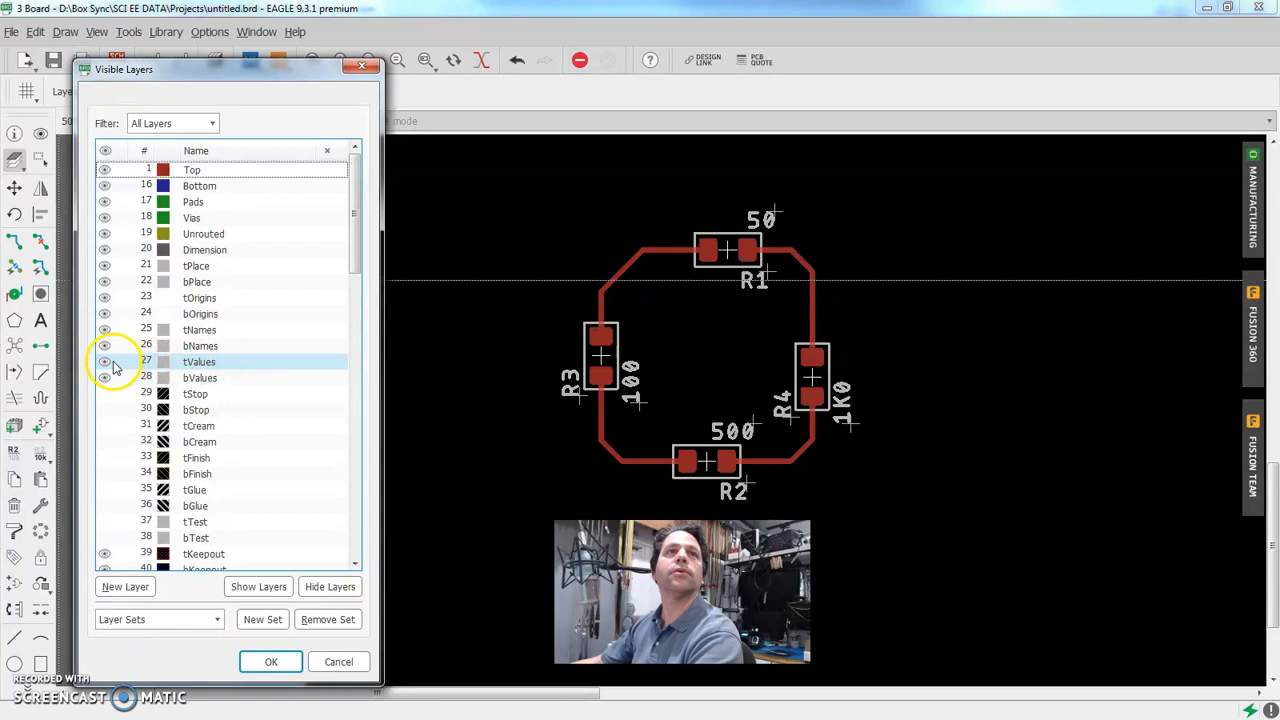
click(105, 362)
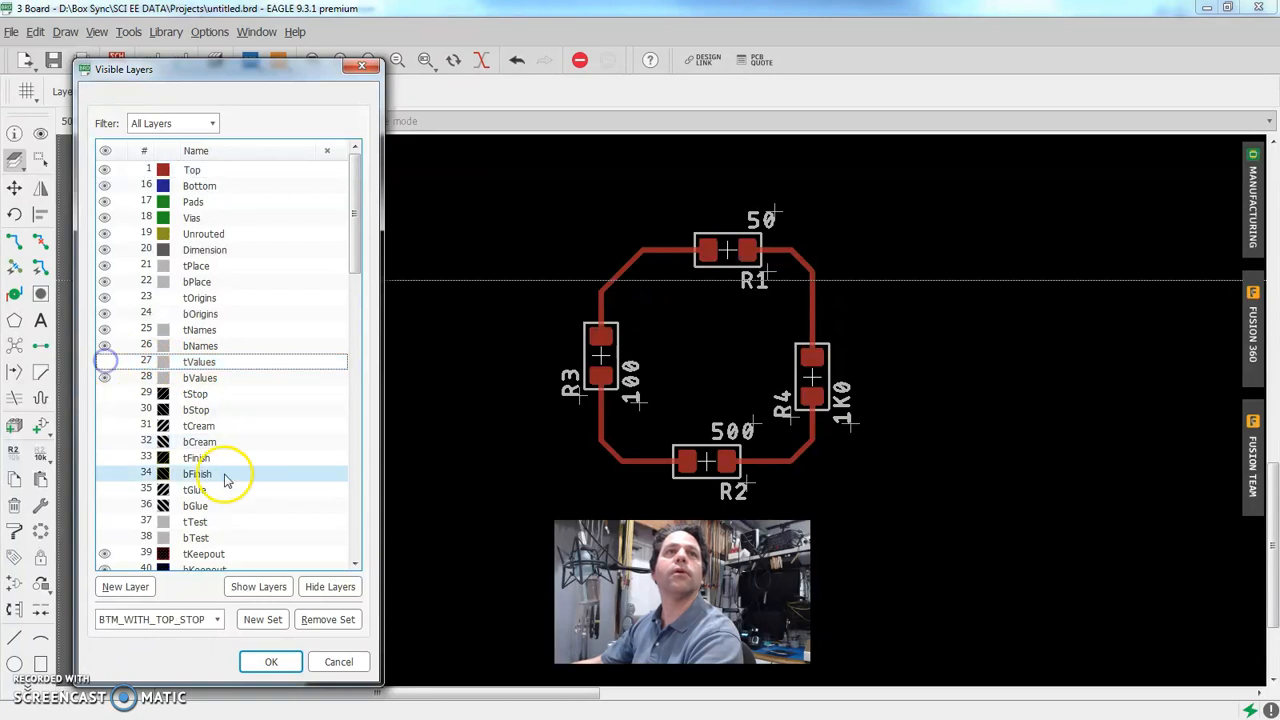
click(105, 362)
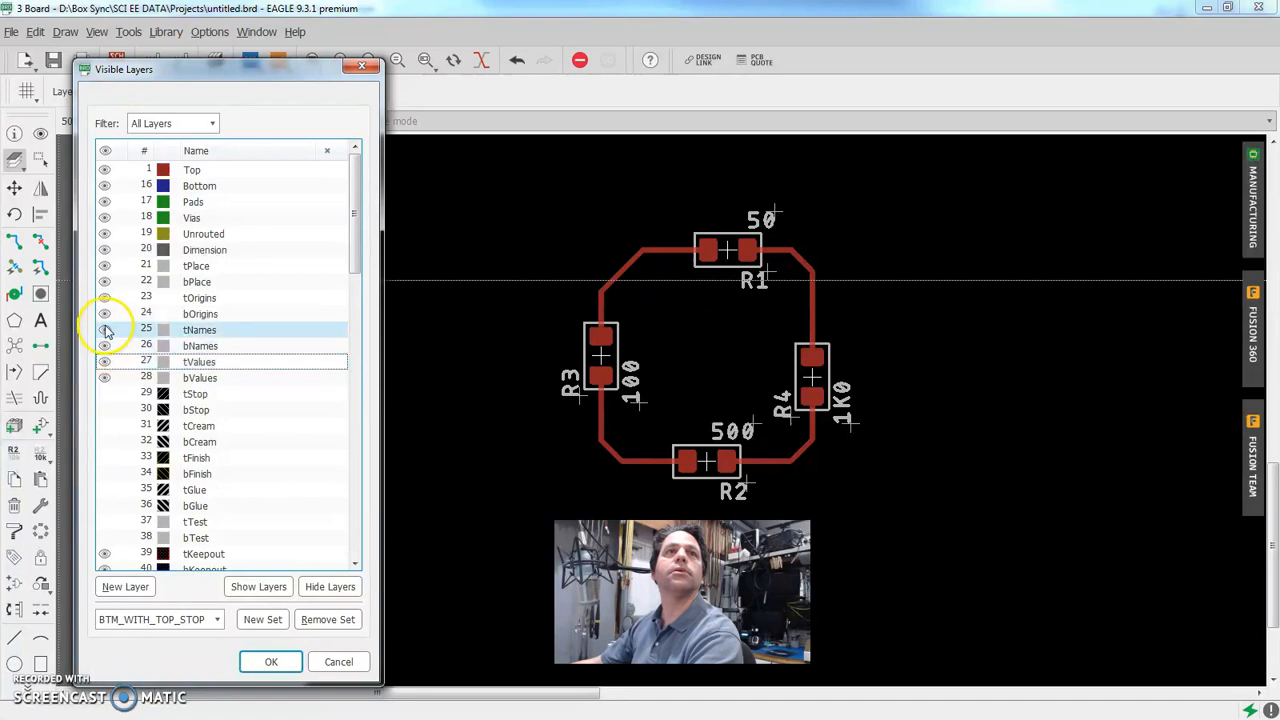
click(105, 331)
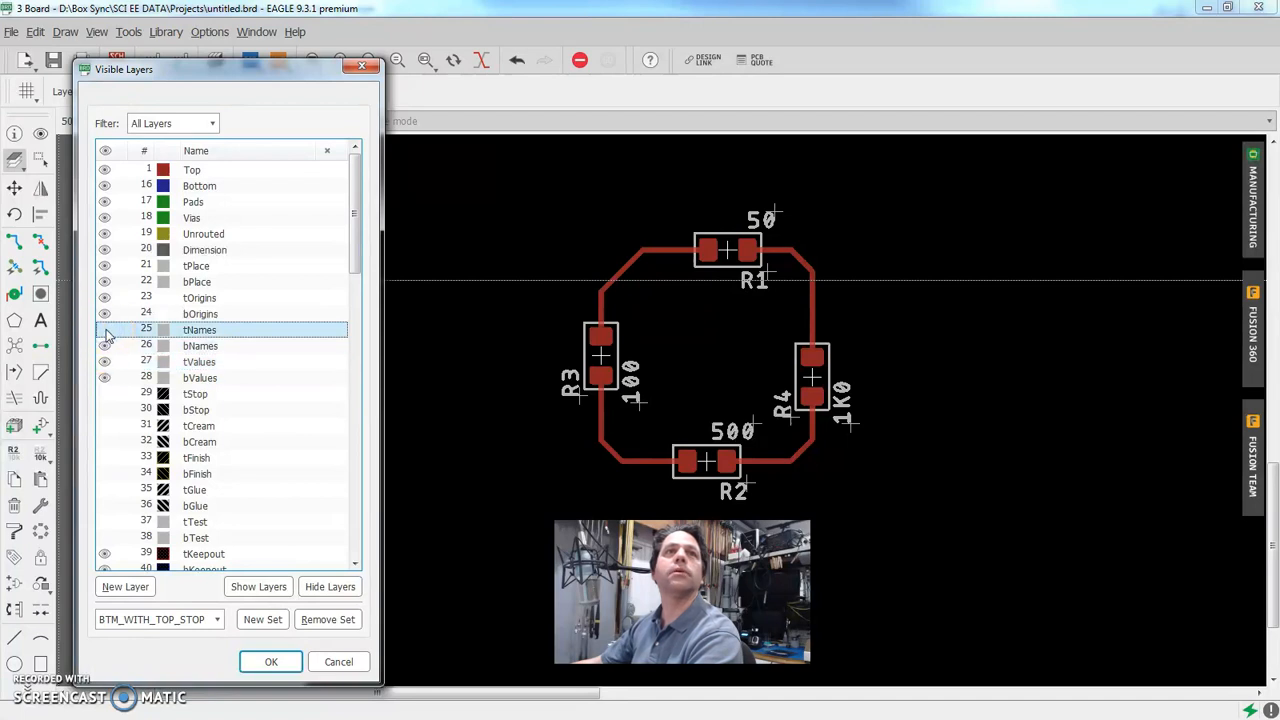
click(112, 265)
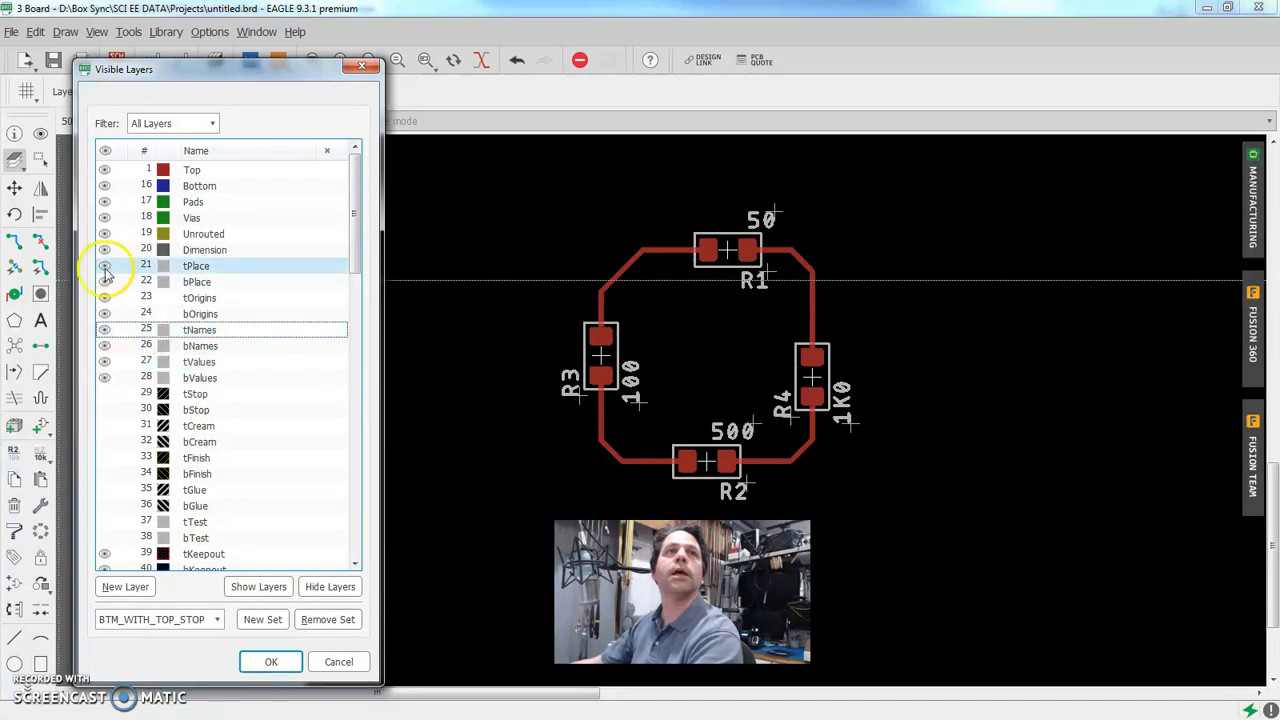
click(105, 266)
click(105, 266)
click(105, 266)
click(105, 266)
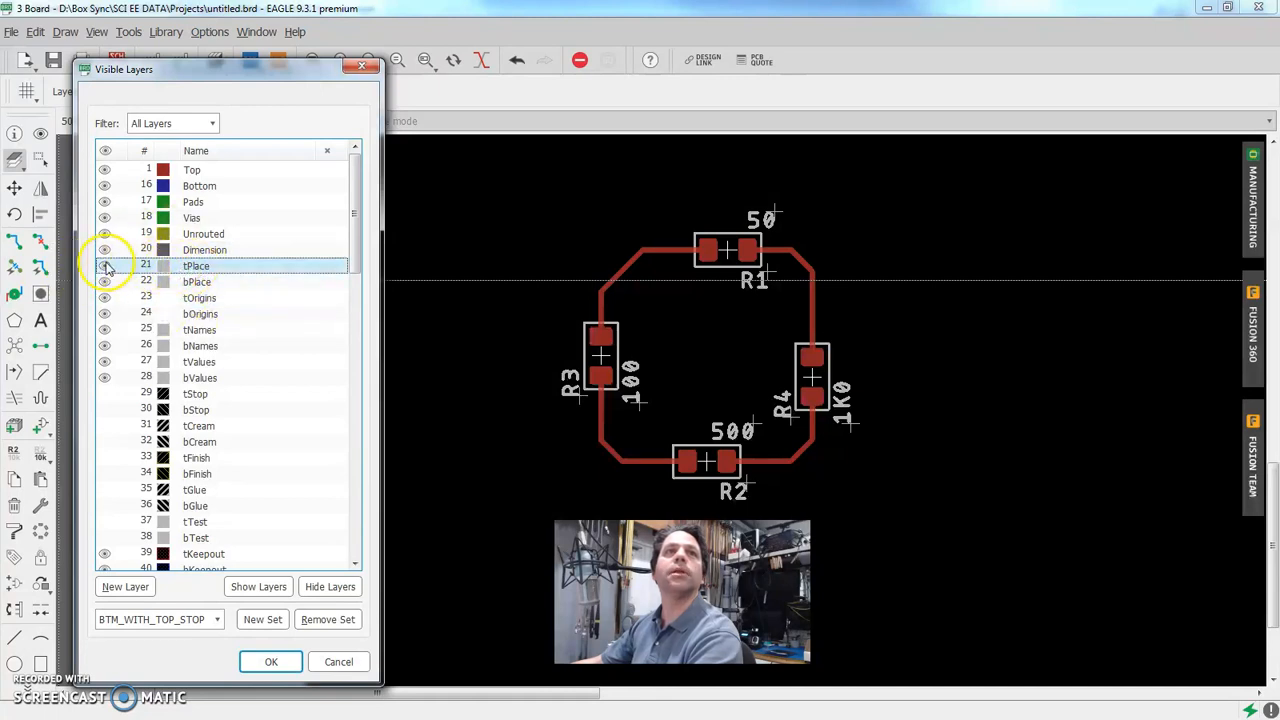
click(338, 661)
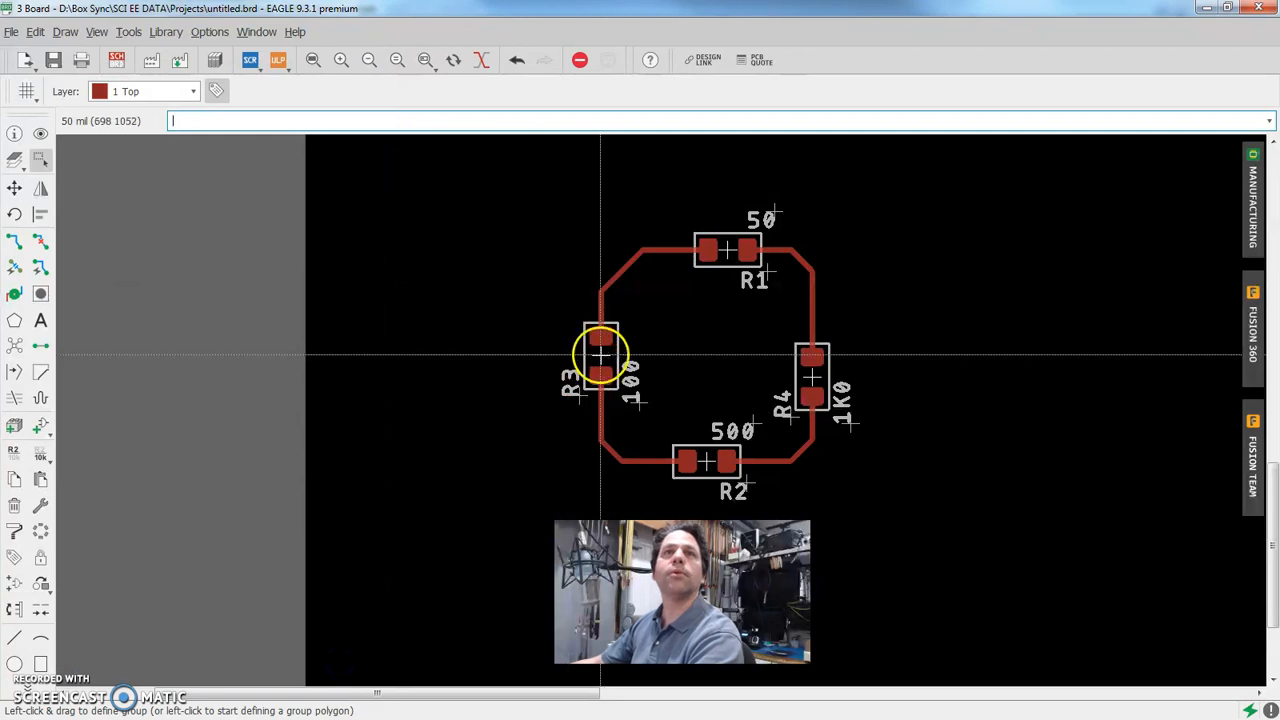
Open R3's library device from the board and assign the footprint's >NAME text to layer 25 tNames
right_click(600, 352)
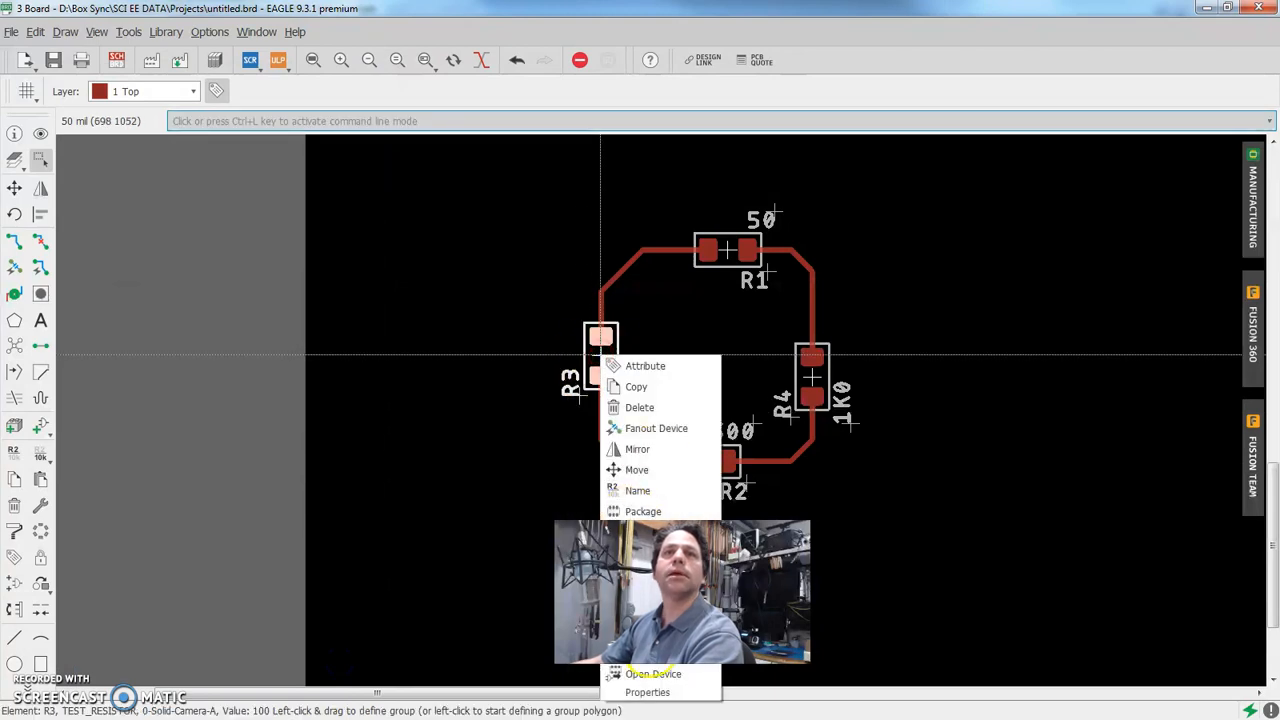
click(650, 673)
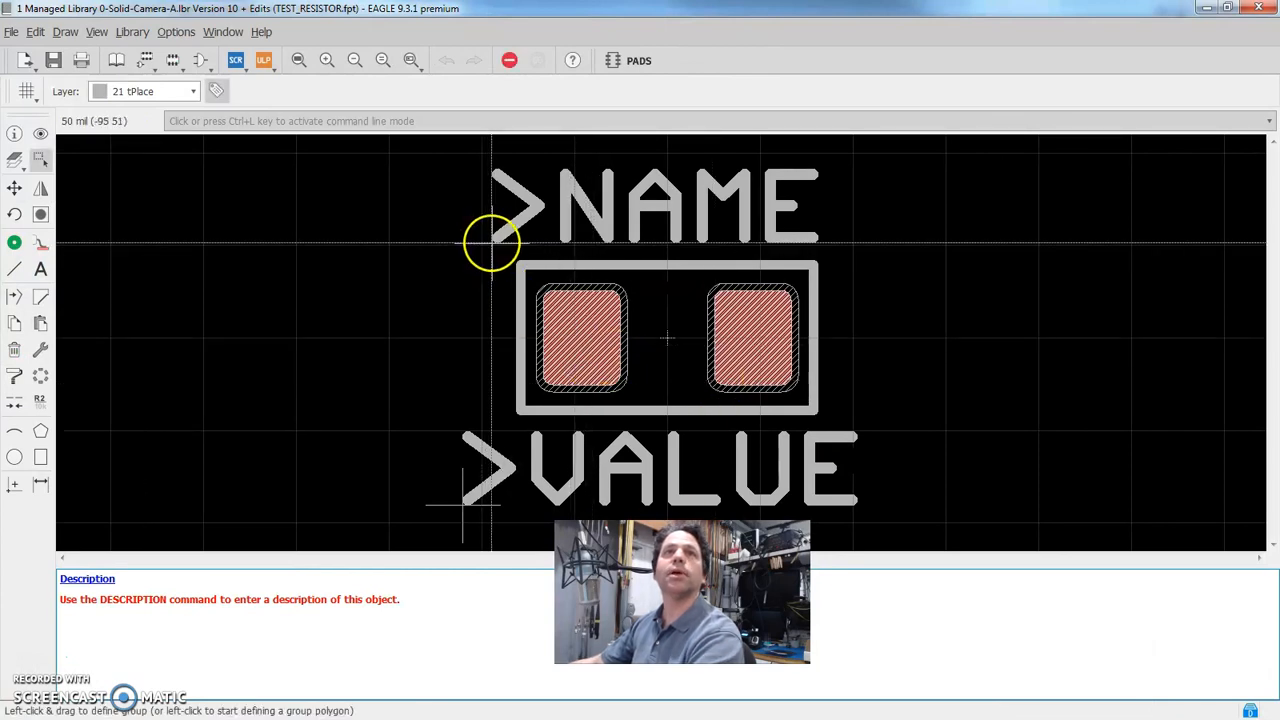
right_click(491, 242)
click(518, 377)
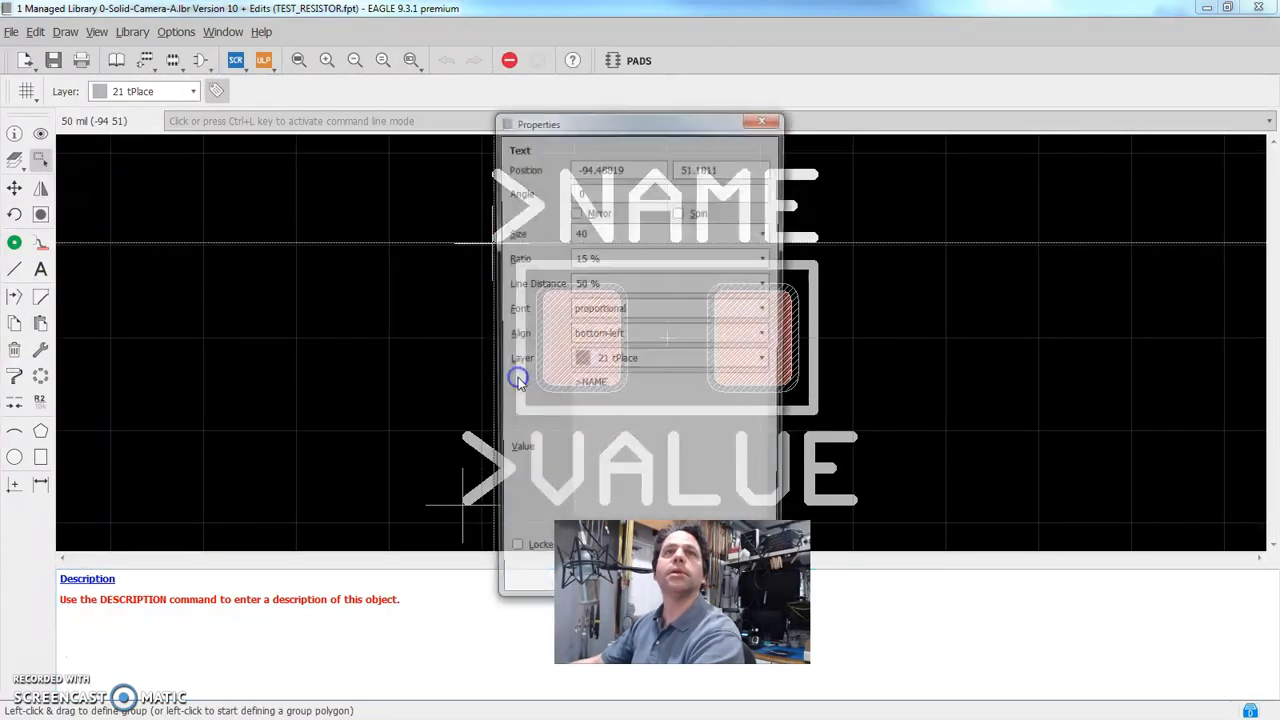
click(600, 385)
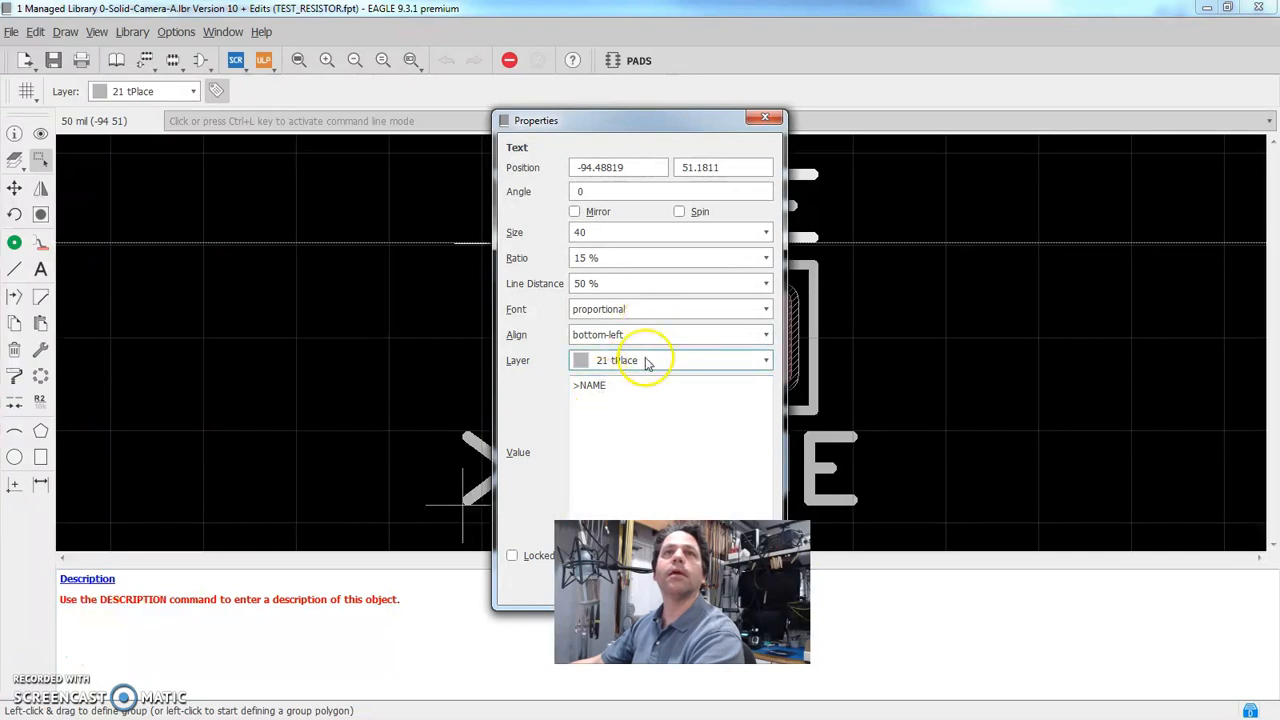
click(645, 362)
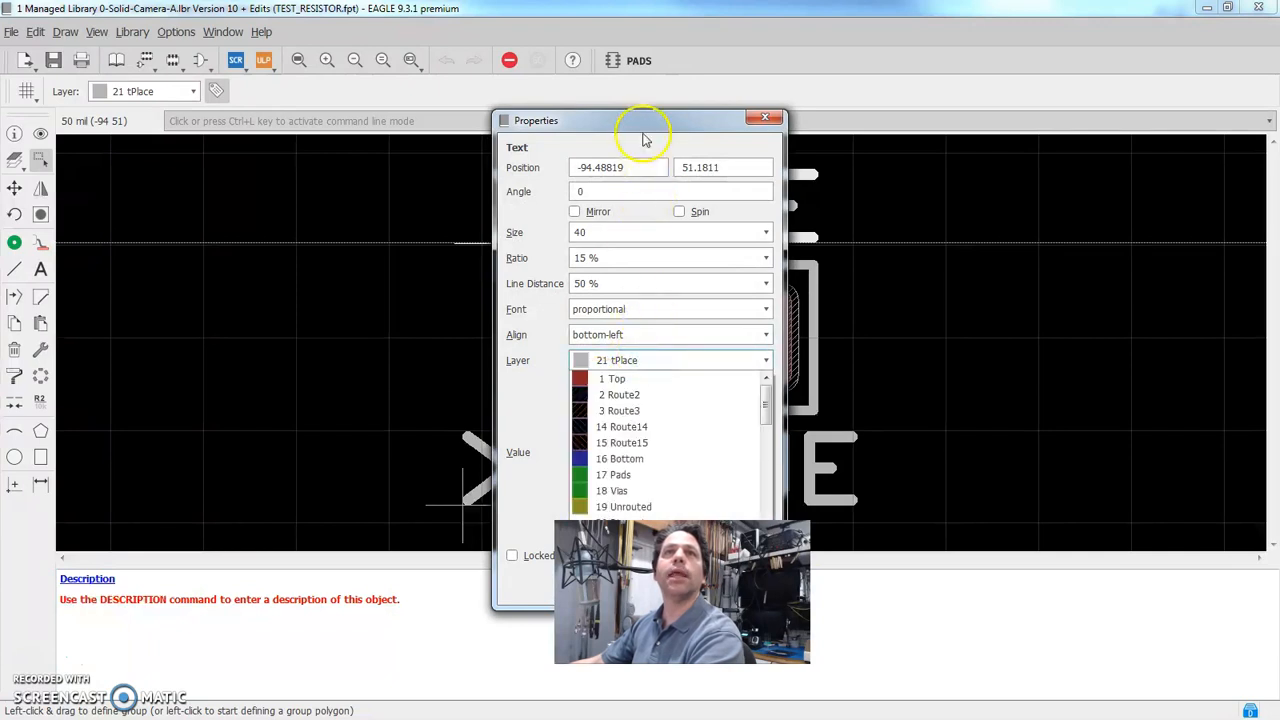
click(547, 133)
click(643, 362)
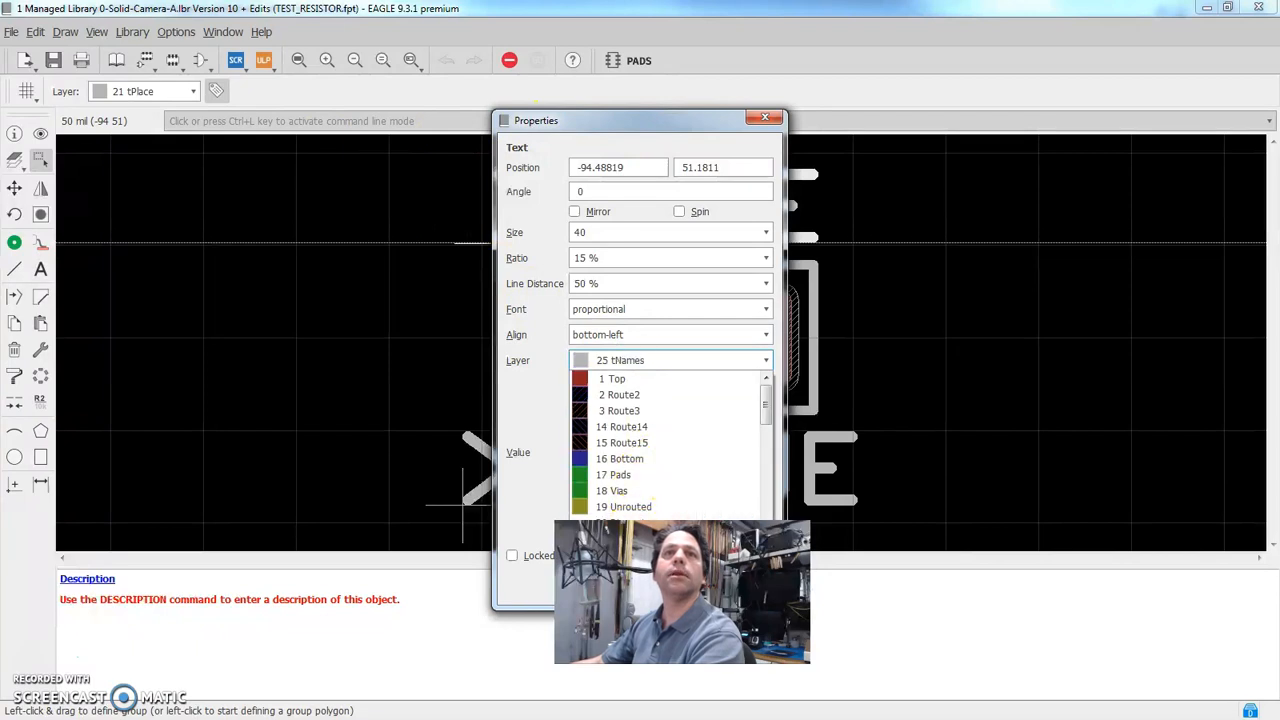
click(616, 411)
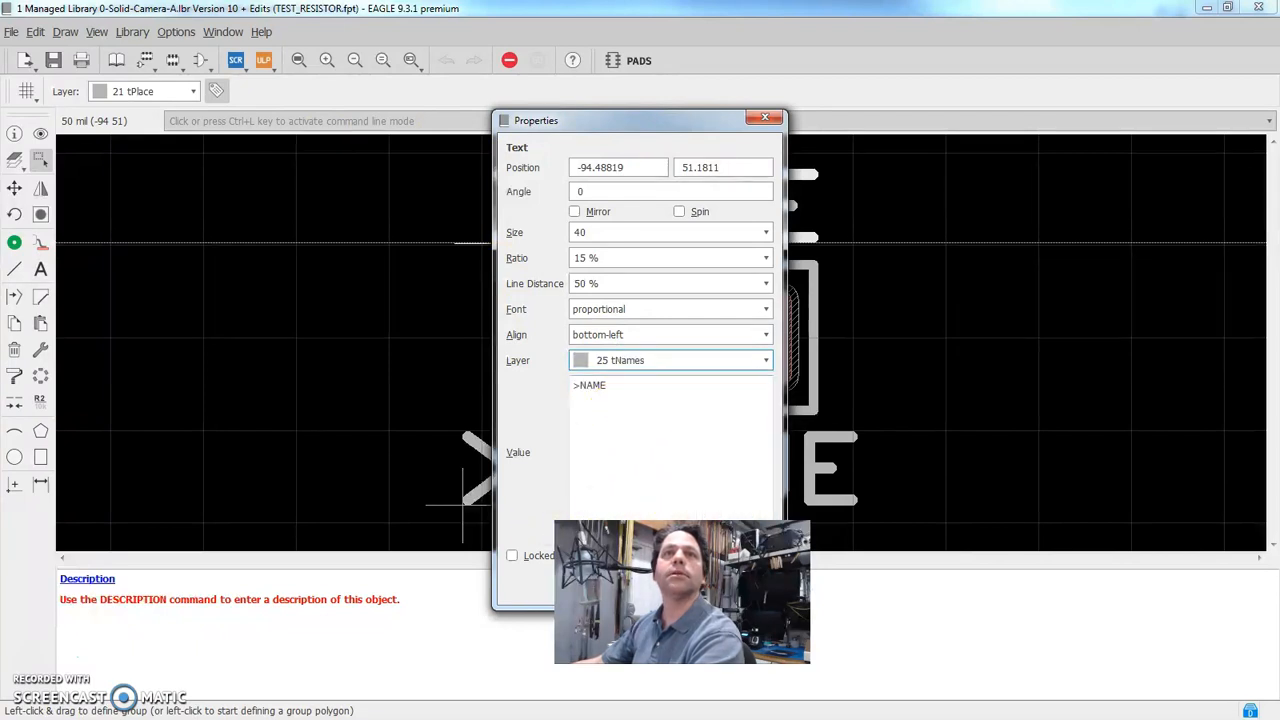
drag(615, 145, 396, 130)
click(383, 581)
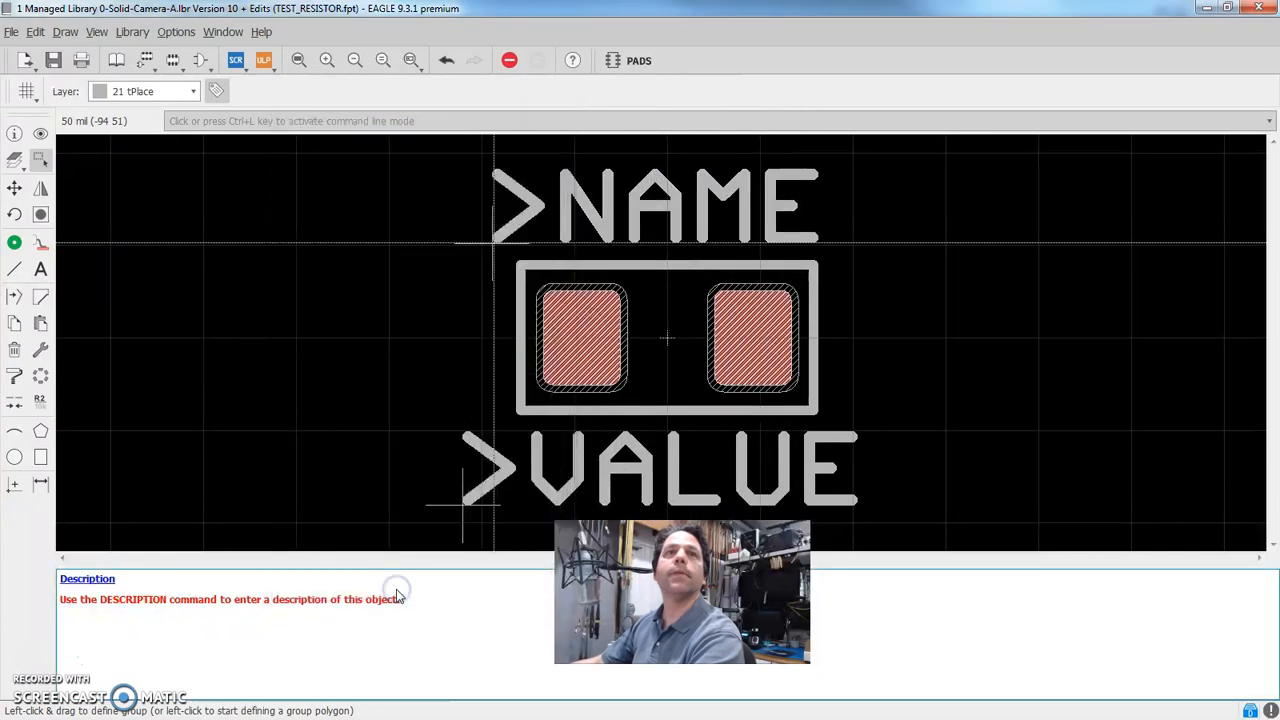
Assign the footprint's >VALUE text to layer 27 tValues and save the managed library
right_click(460, 503)
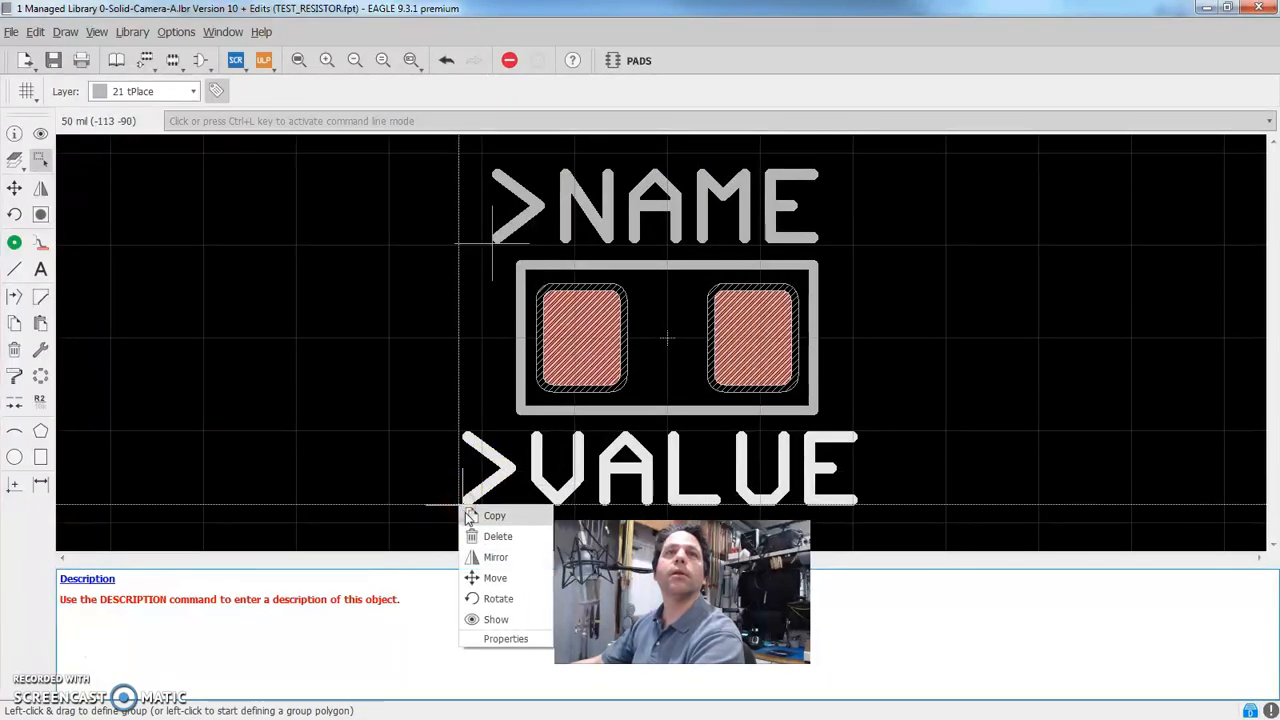
click(482, 639)
drag(621, 120, 315, 117)
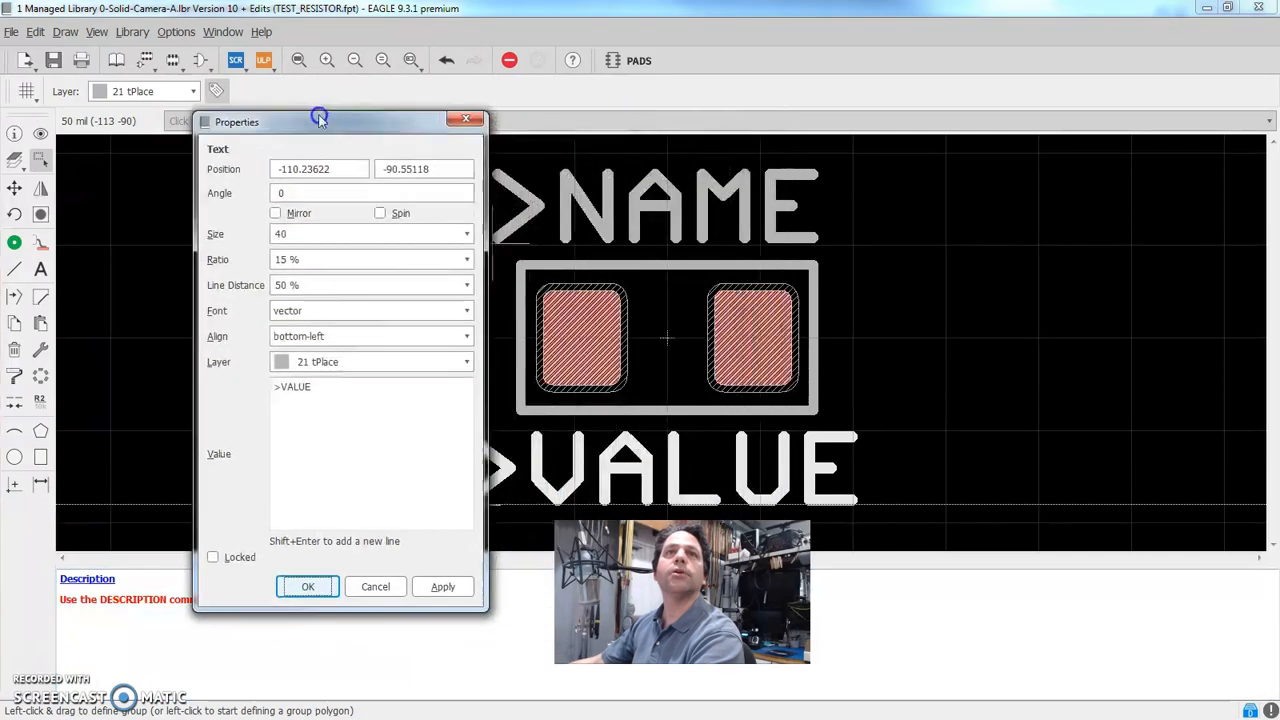
click(349, 357)
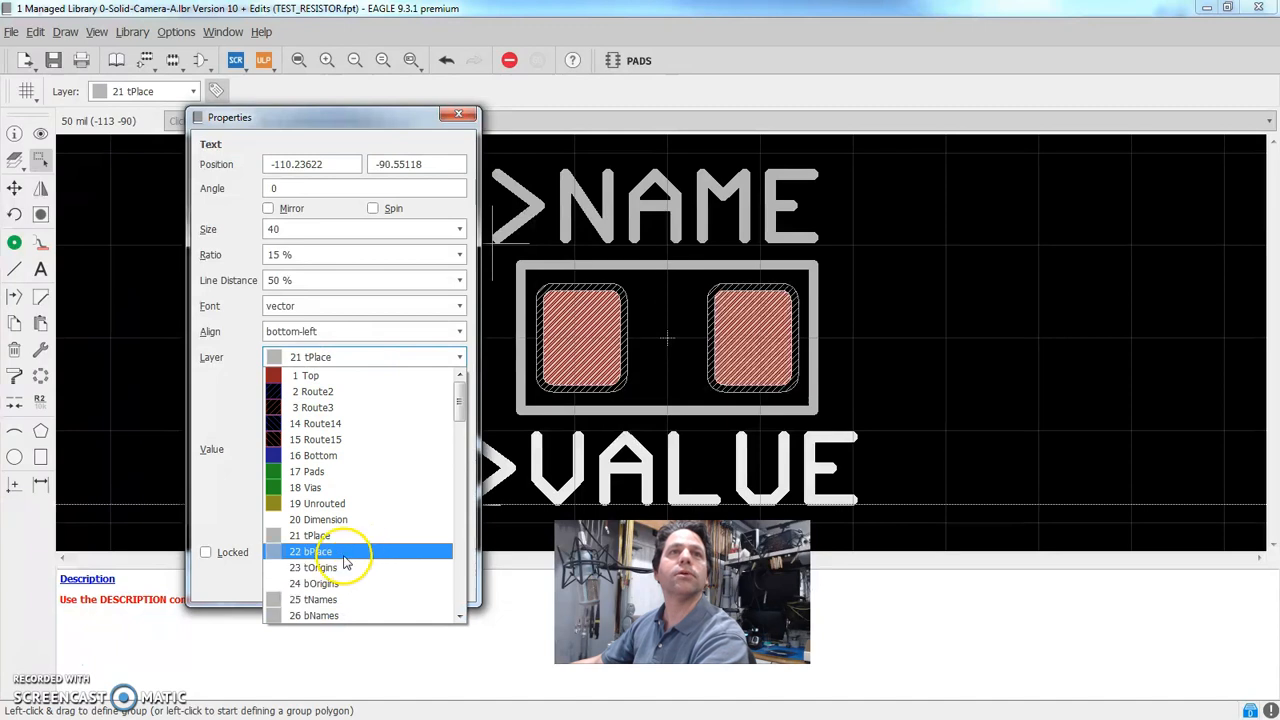
scroll(339, 570, down, 1)
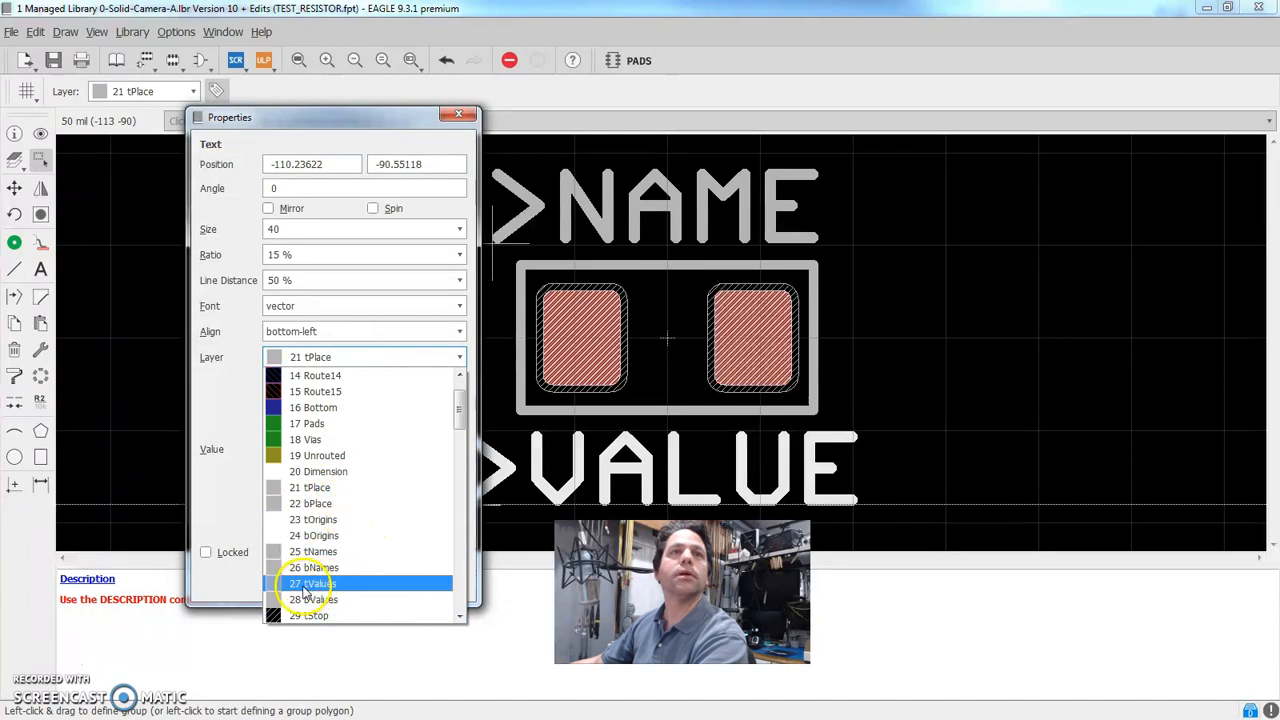
click(310, 584)
click(288, 580)
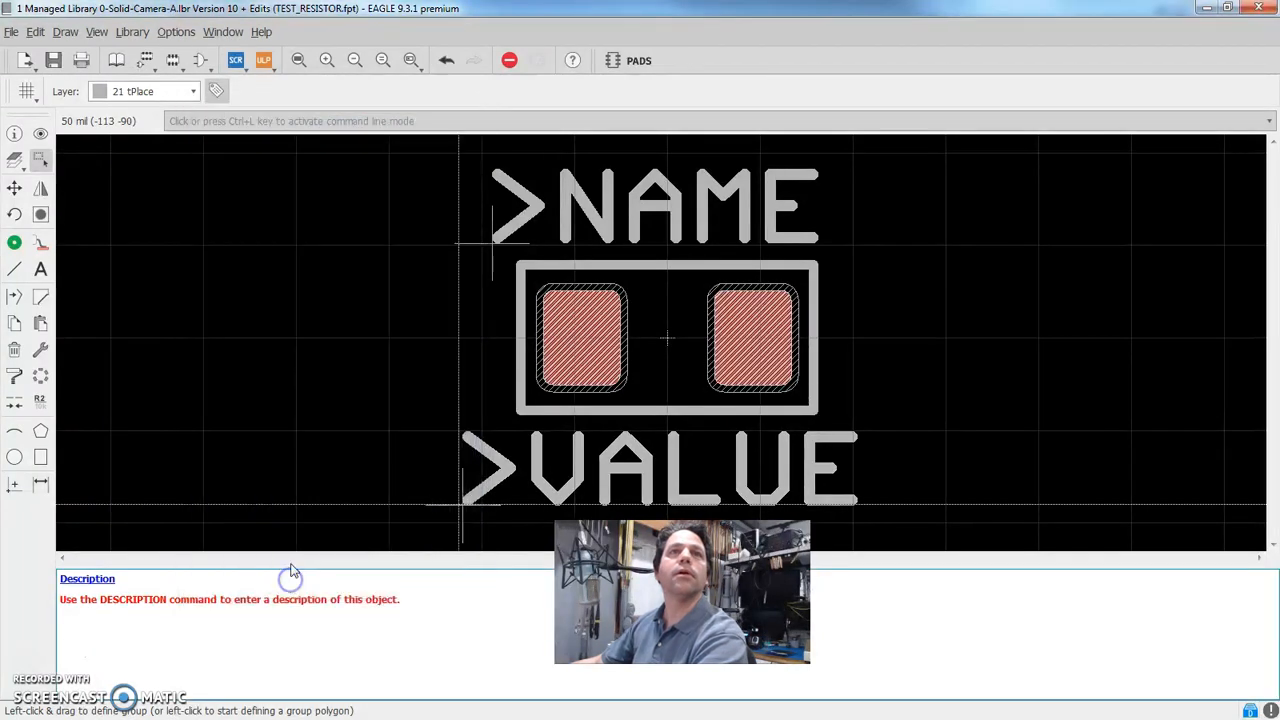
click(291, 402)
key(ctrl+s)
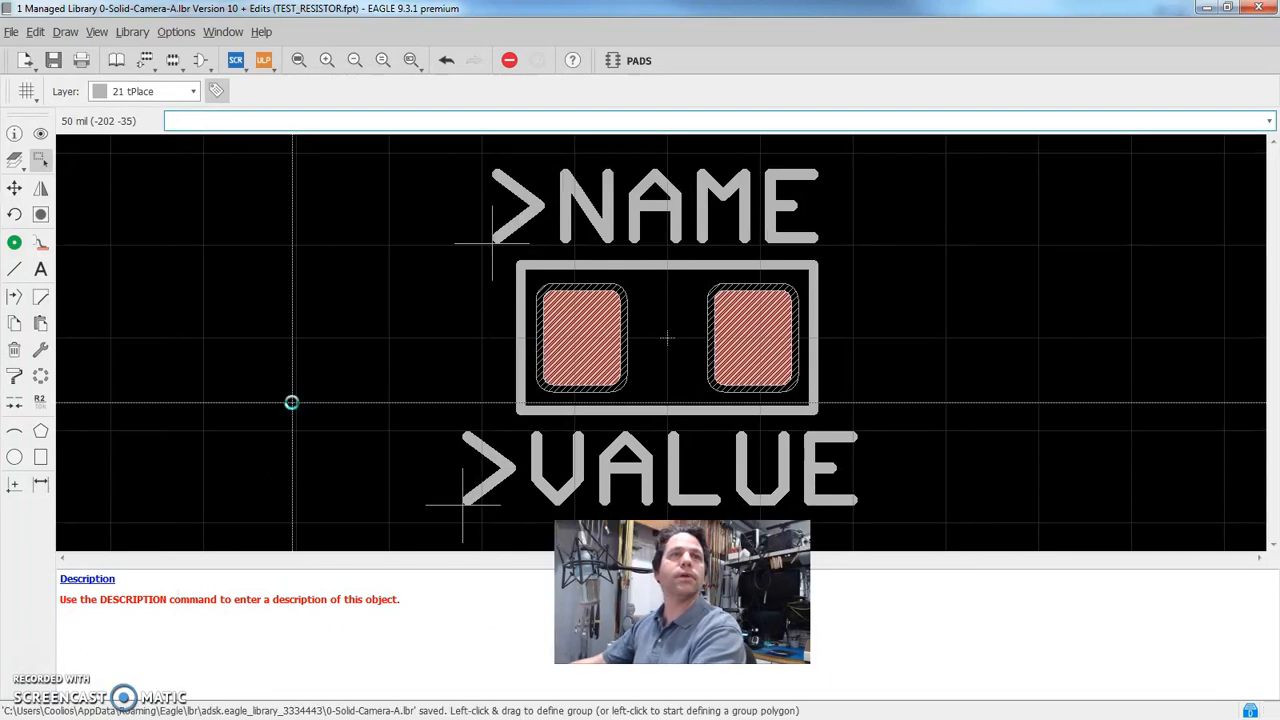
Return to the untitled.brd board and update all of its library objects
click(218, 30)
click(236, 112)
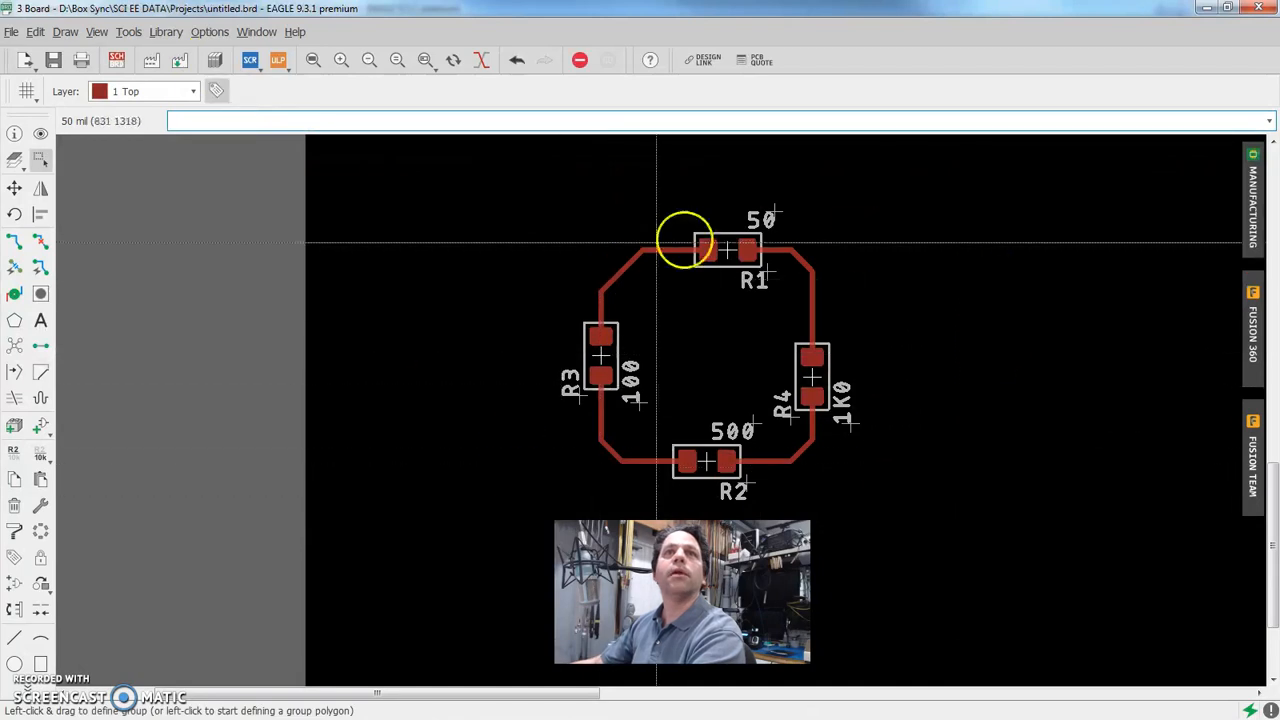
click(162, 34)
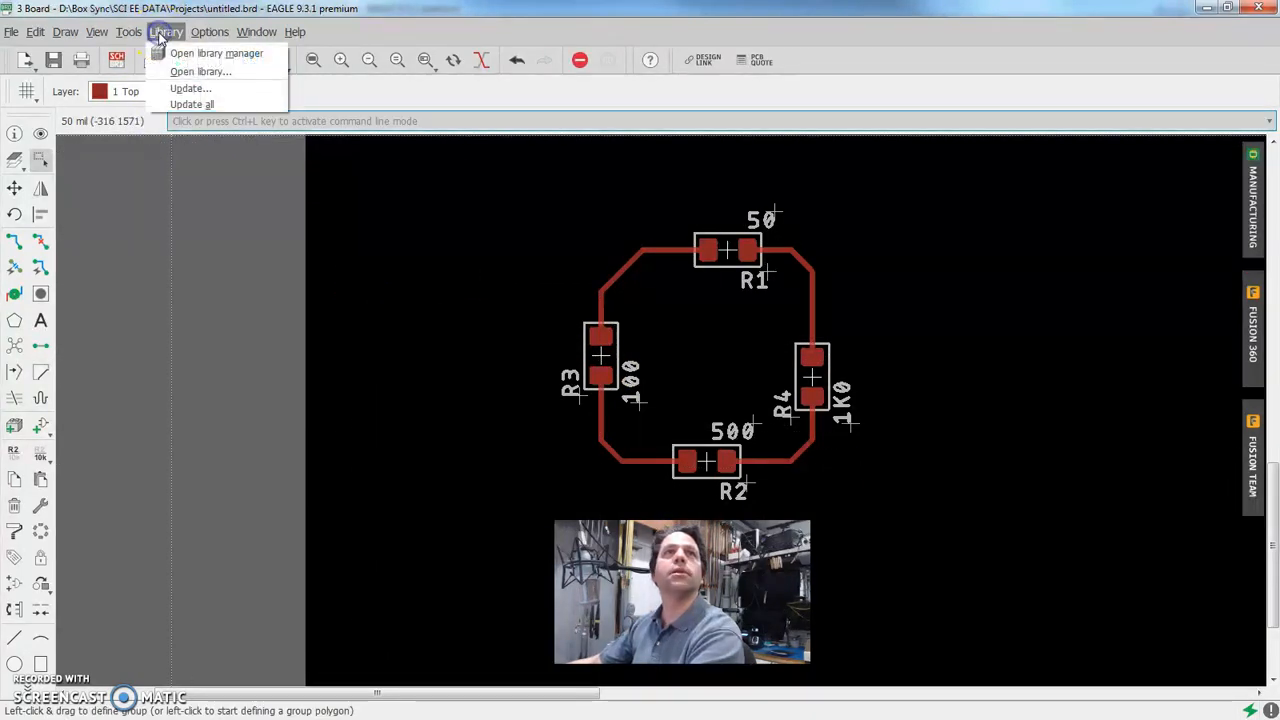
click(182, 105)
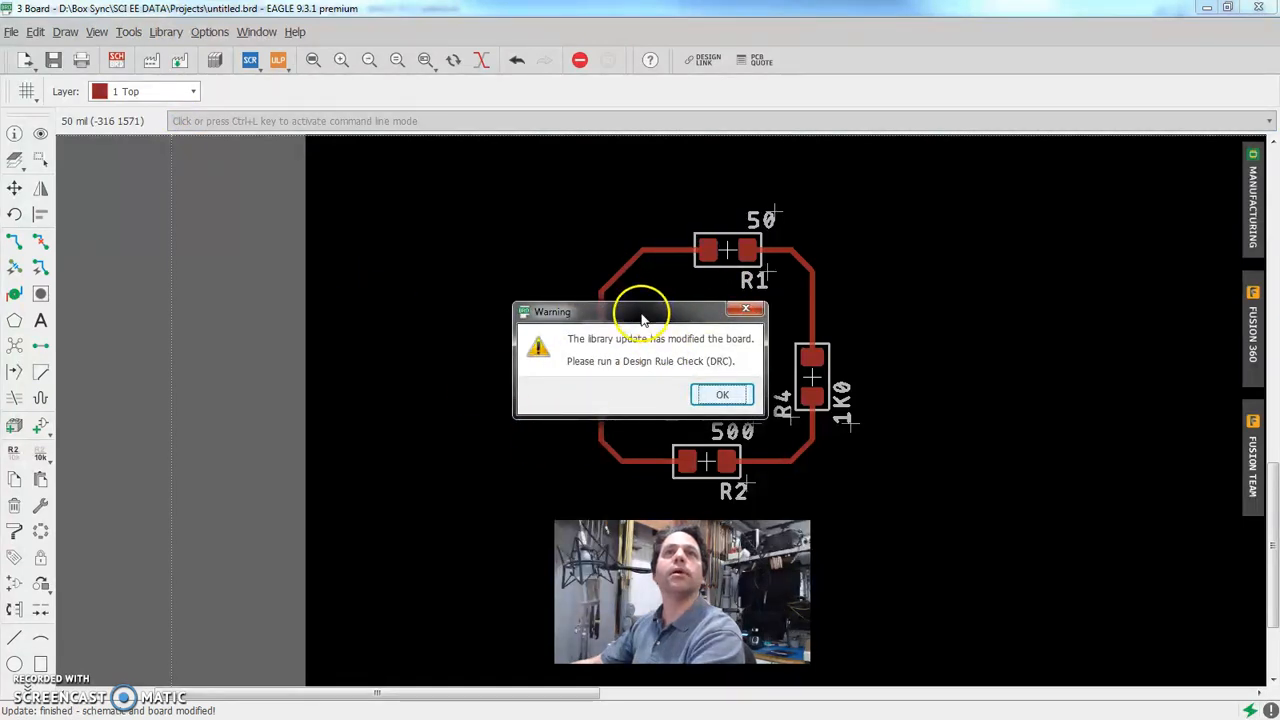
Dismiss the library update warning and check the effect of hiding layer 27 tValues on R1 to R4, cancelling the layer settings
drag(641, 318, 341, 259)
click(425, 337)
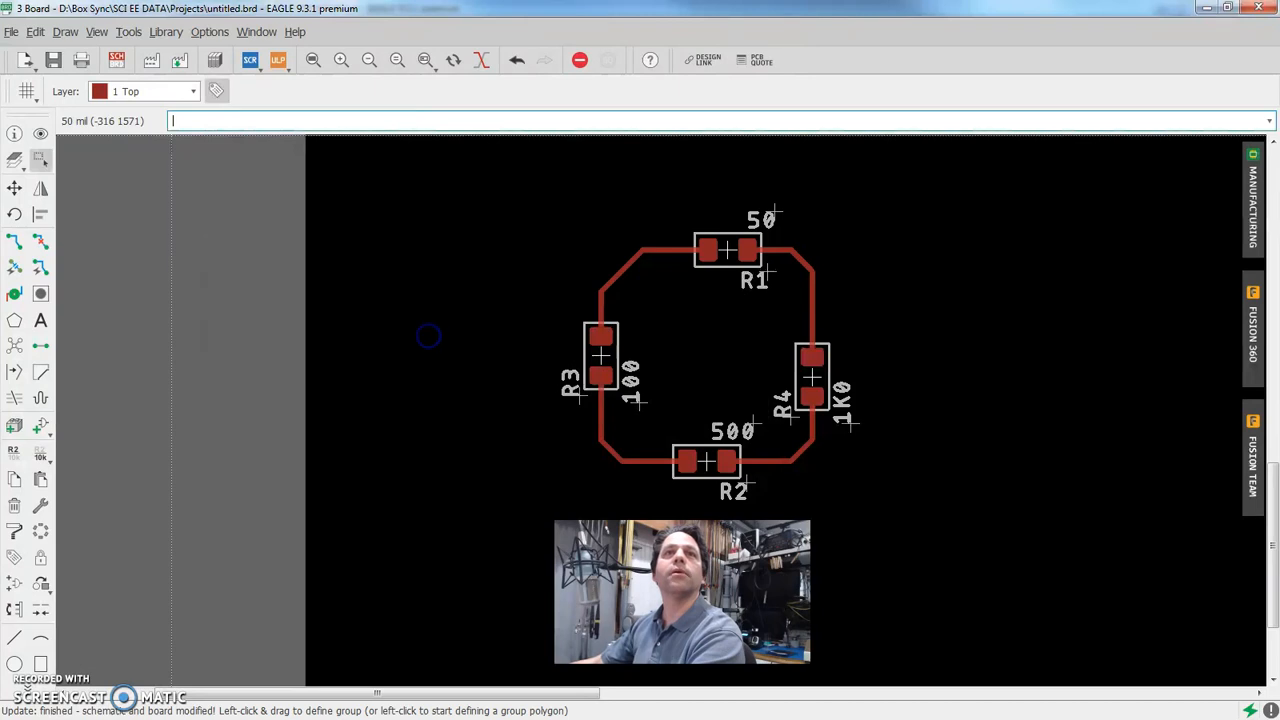
click(15, 160)
drag(607, 60, 258, 51)
click(167, 340)
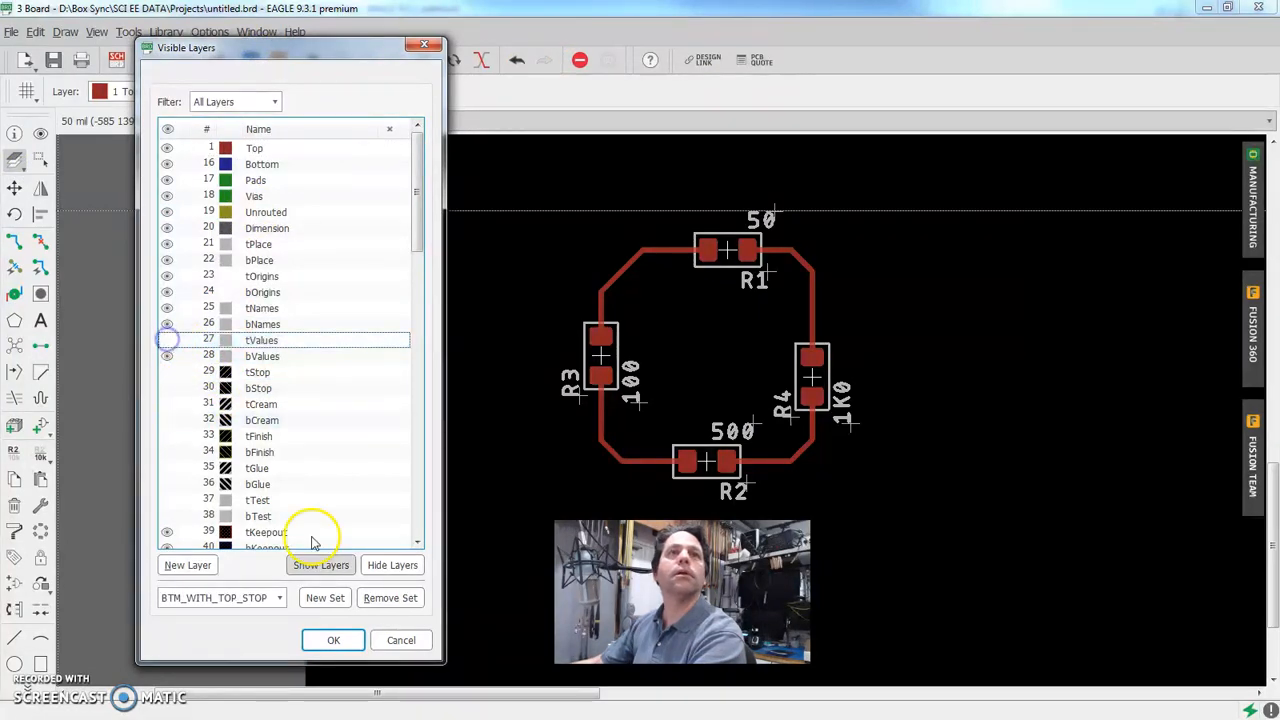
click(401, 640)
click(261, 470)
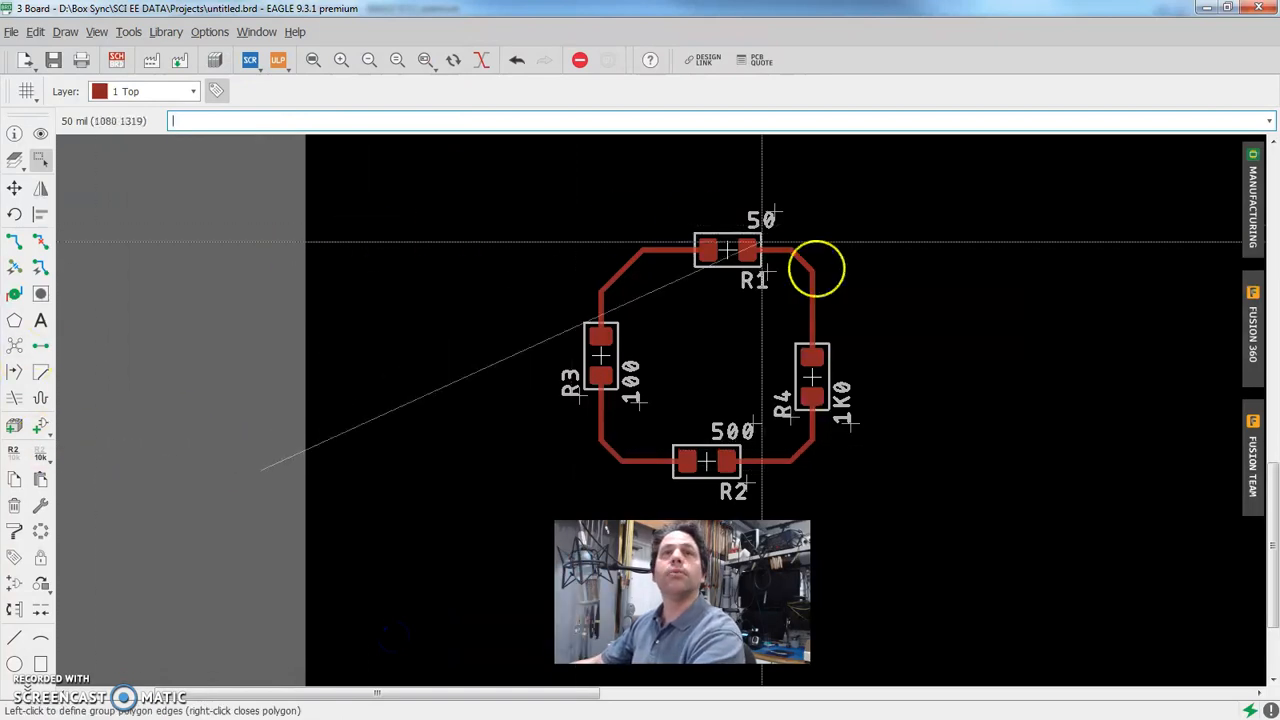
key(Escape)
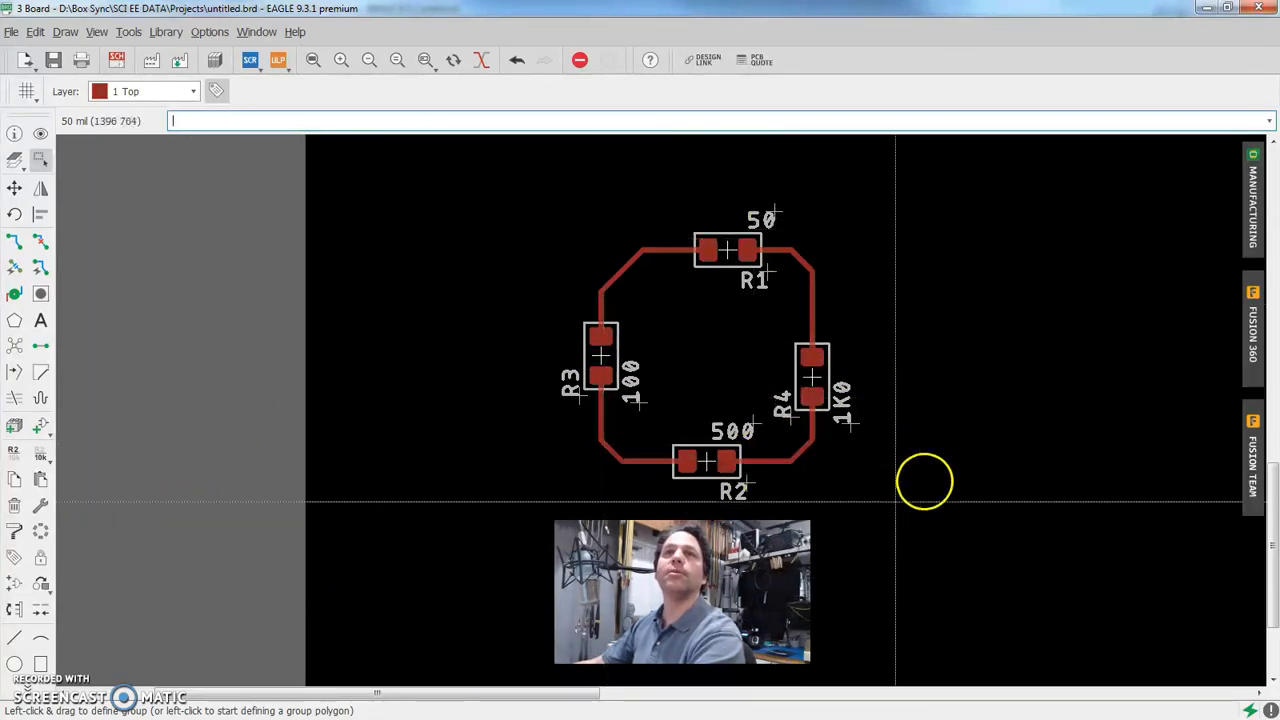
click(626, 421)
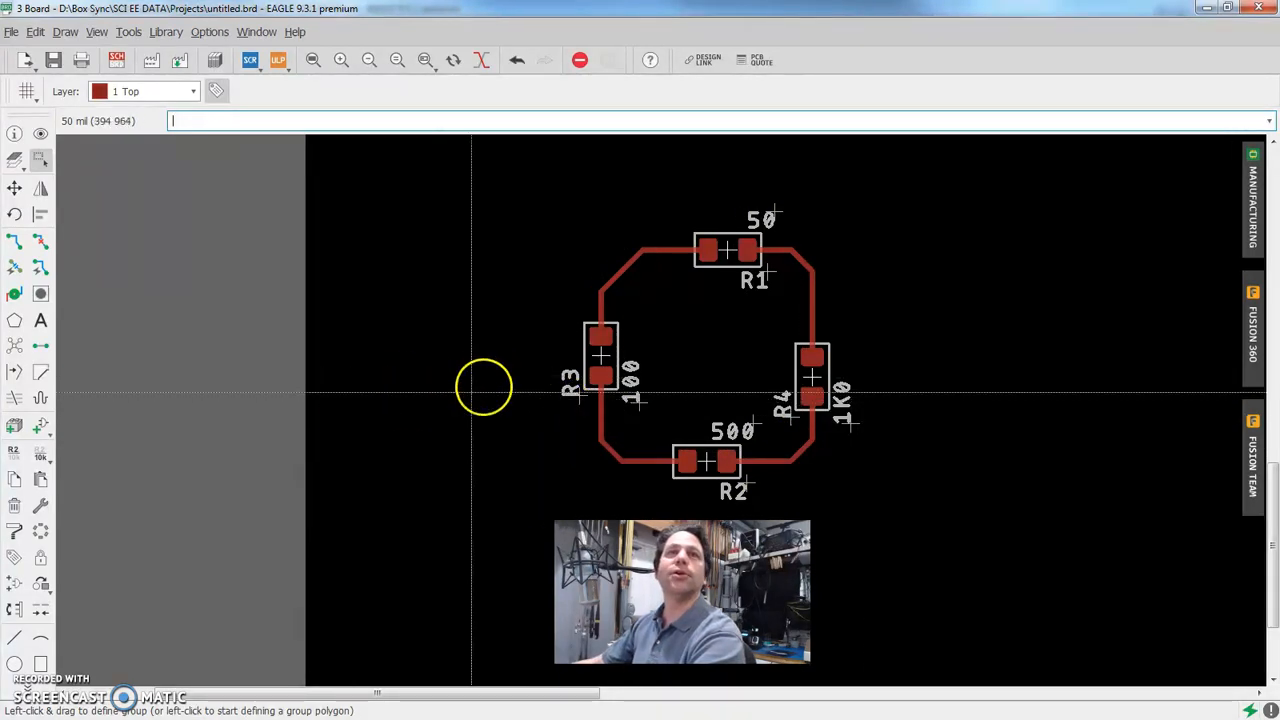
In the untitled.sch schematic, add two vertical TEST_RESISTOR parts from the 0-Solid-Camera-A library, one above the other to the right of R3
click(258, 32)
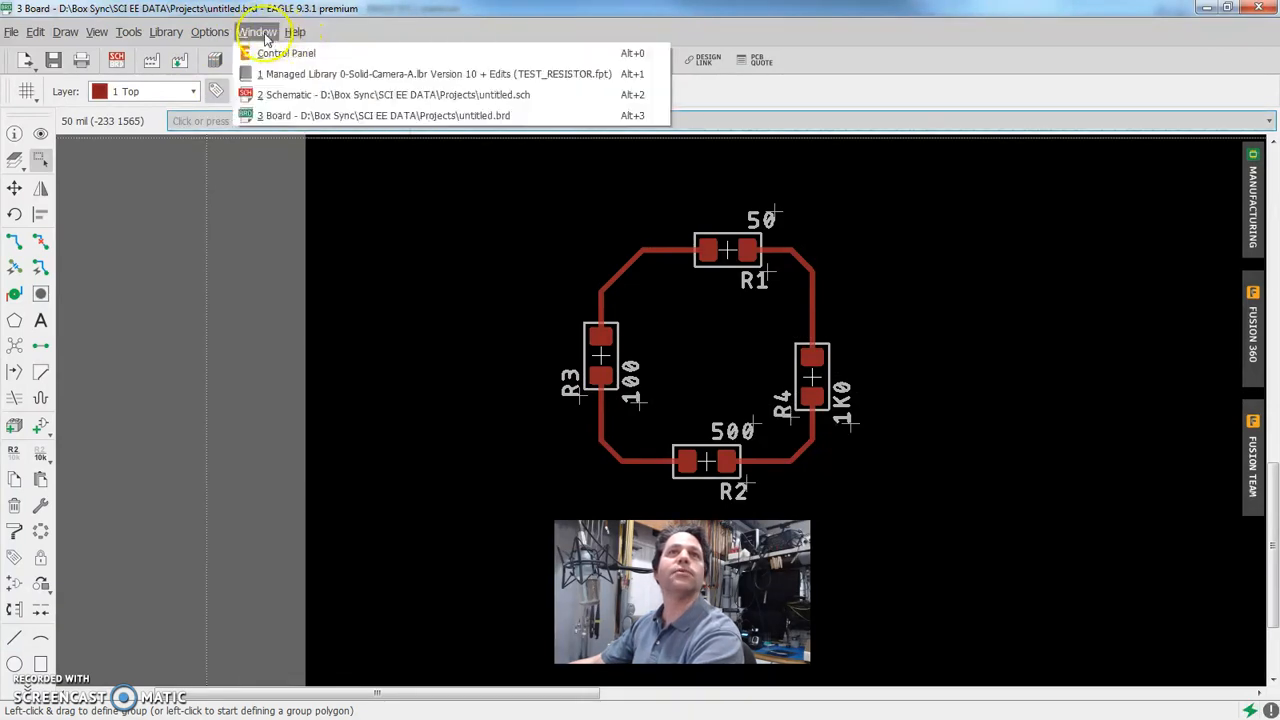
click(290, 94)
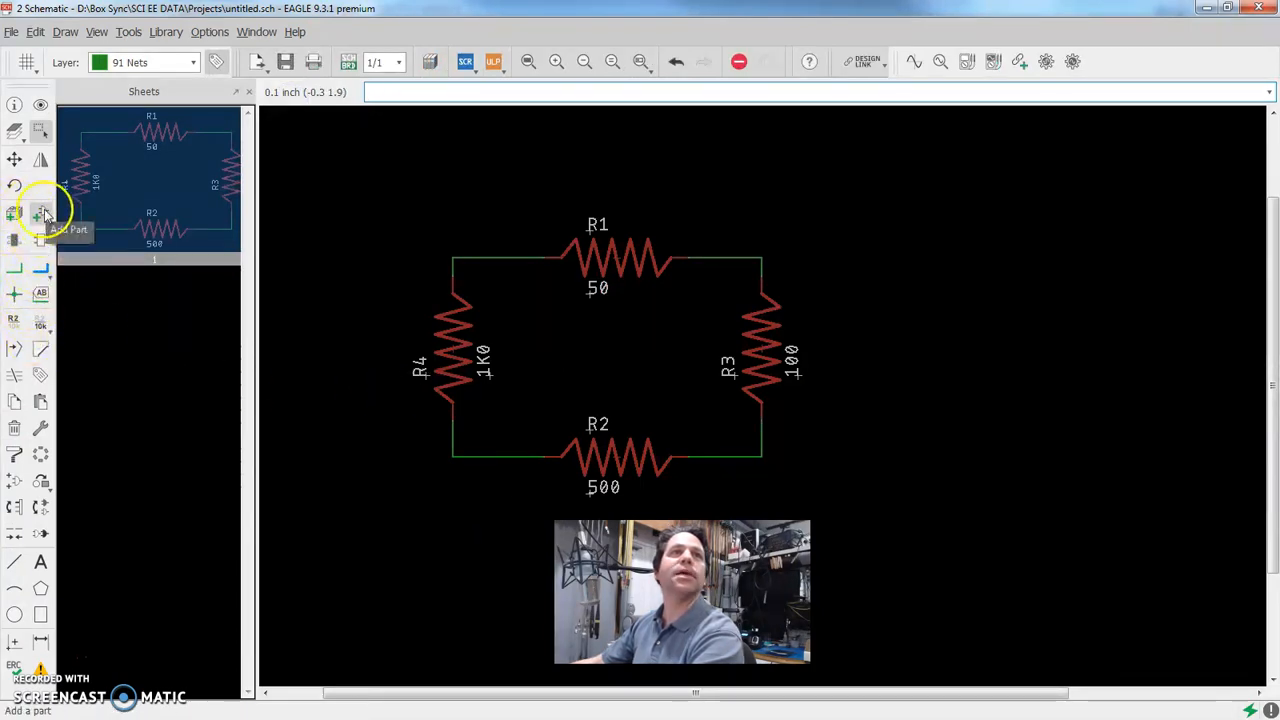
click(42, 211)
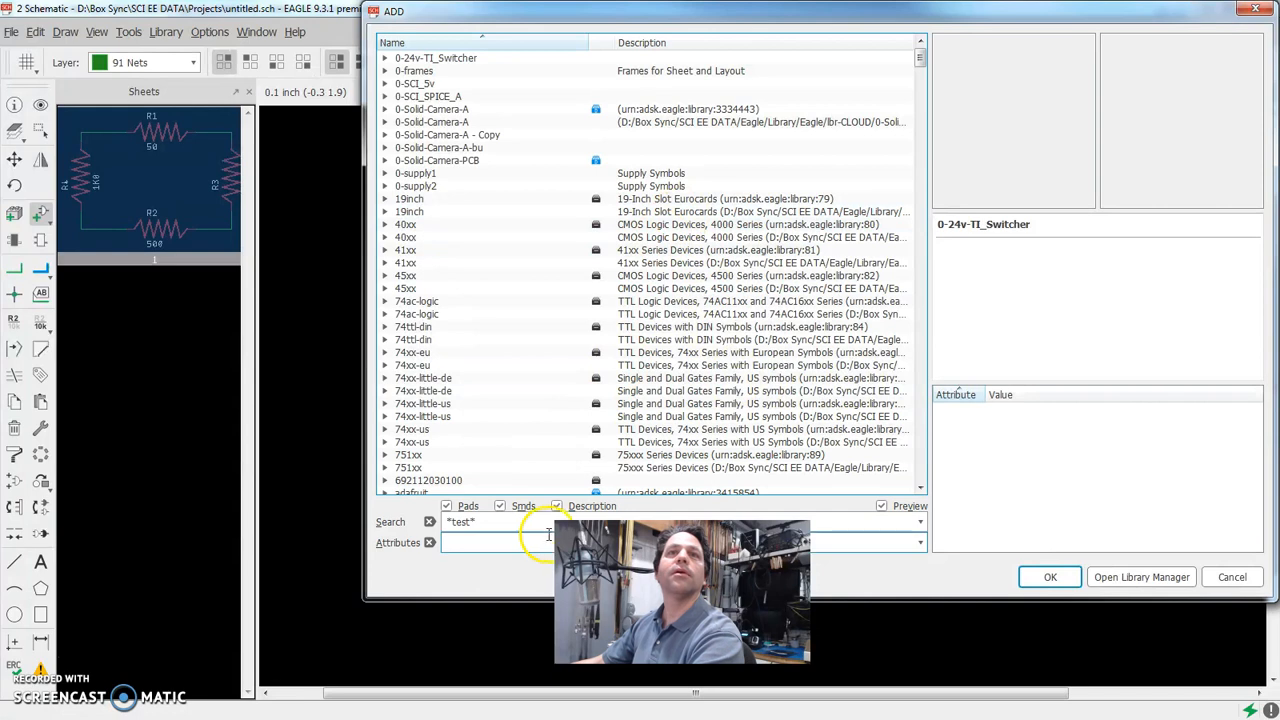
click(527, 522)
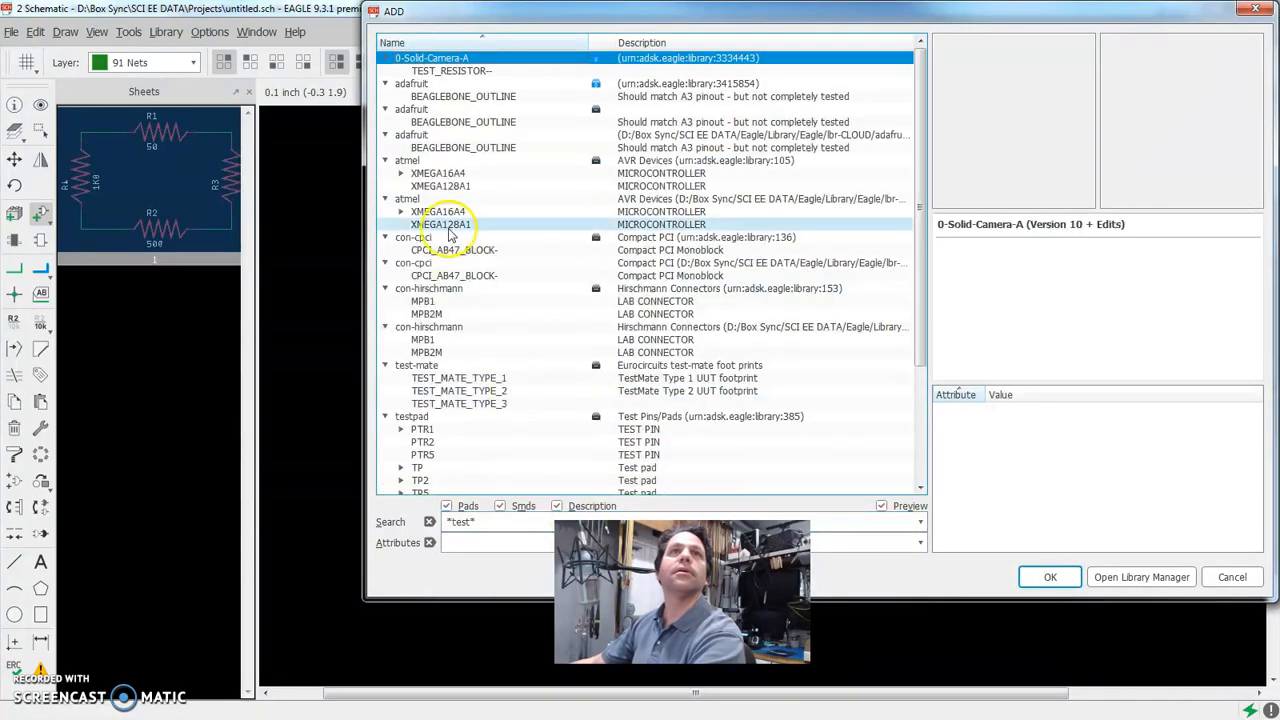
click(452, 70)
click(1060, 584)
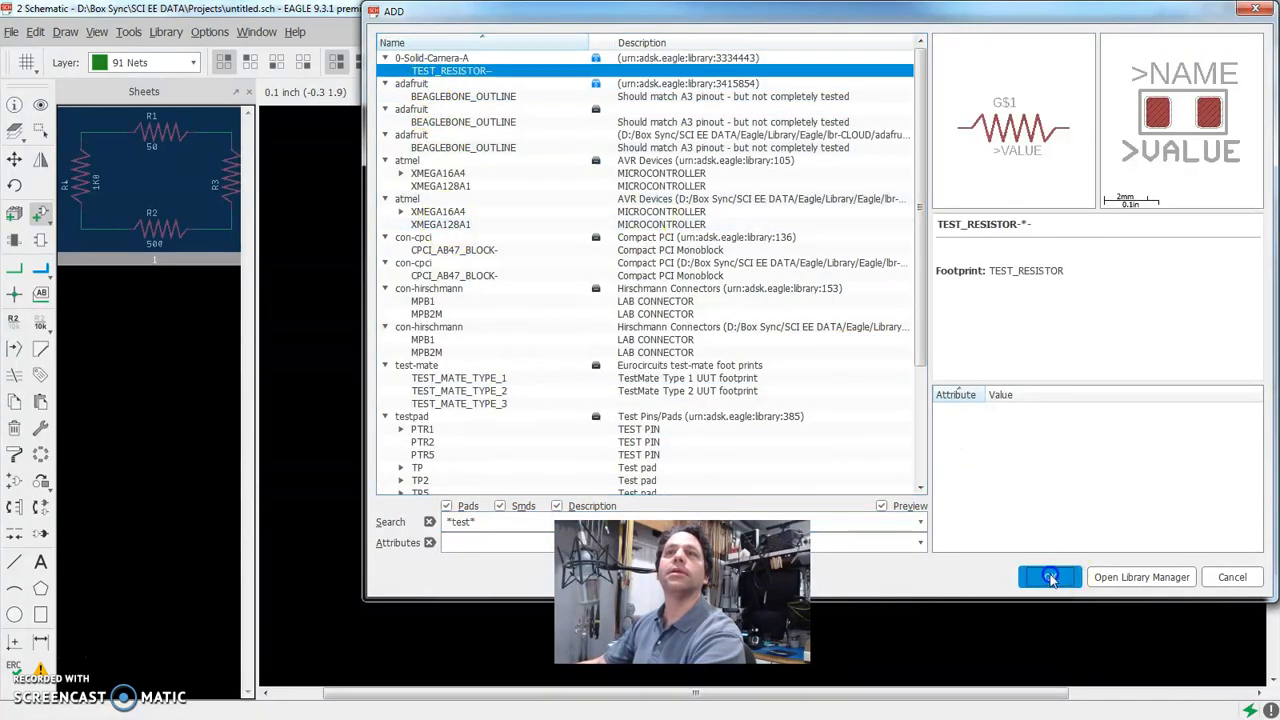
right_click(962, 348)
click(925, 348)
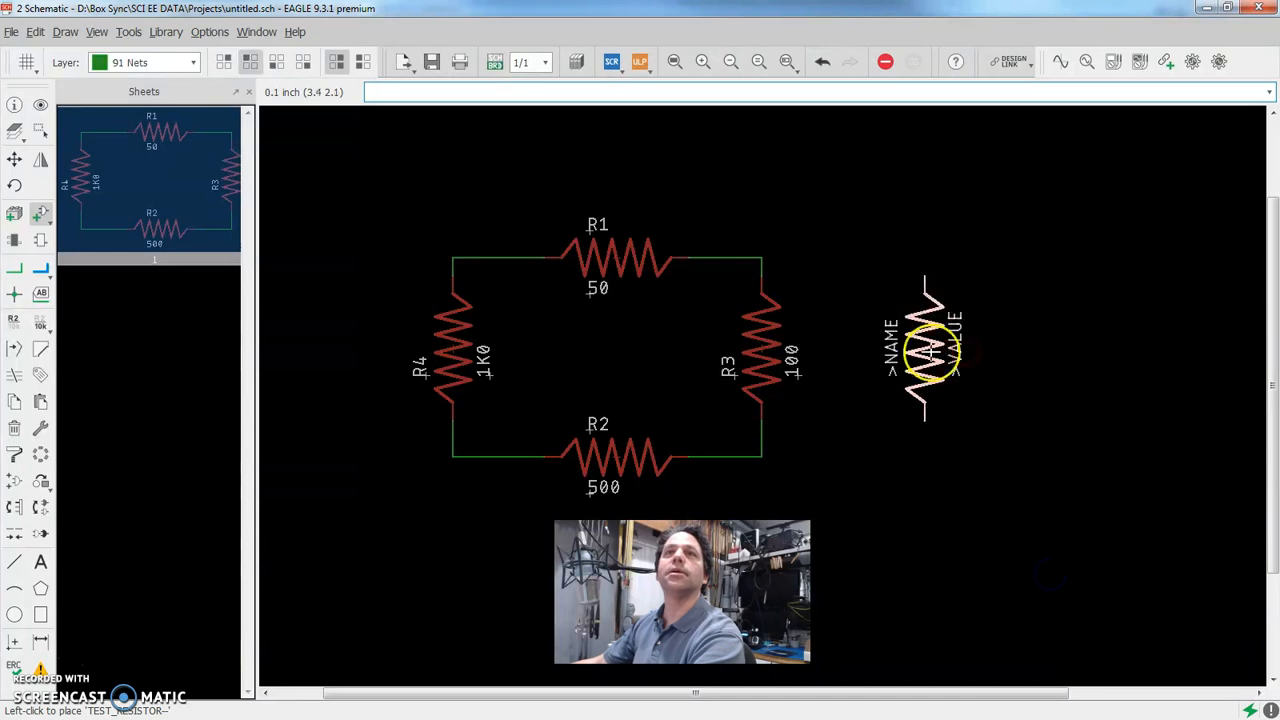
click(928, 530)
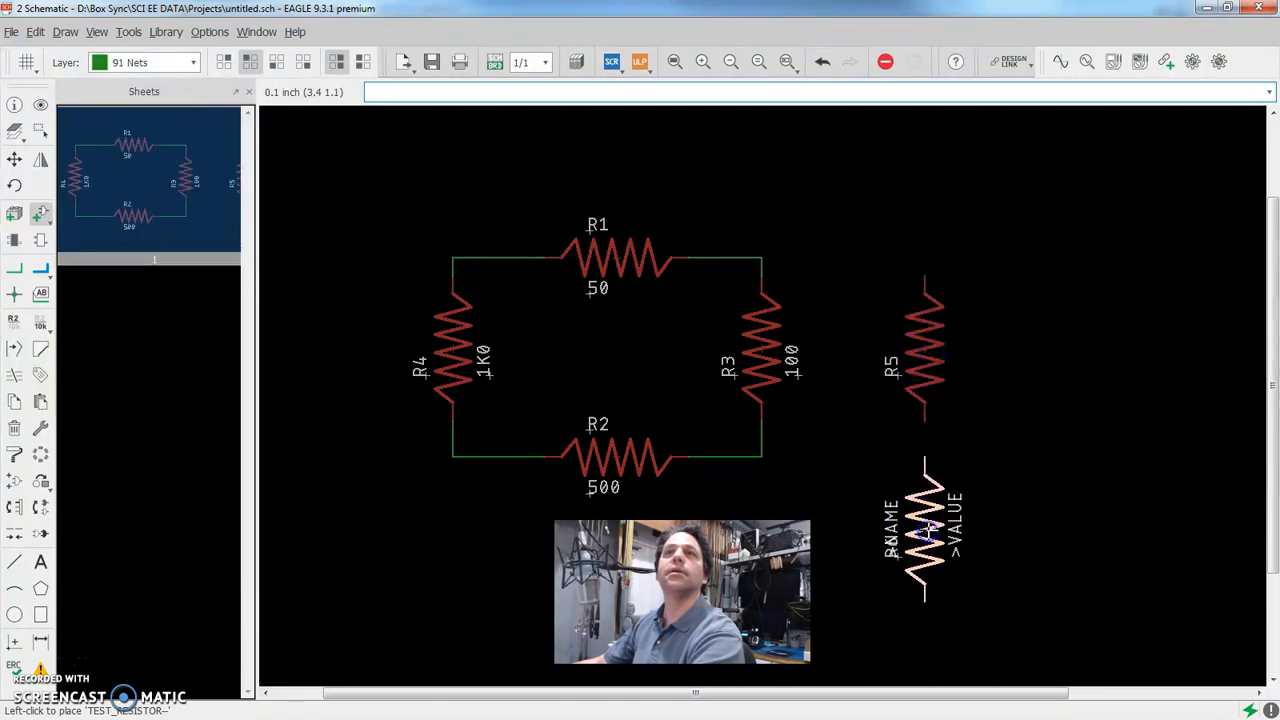
key(Escape)
key(Escape)
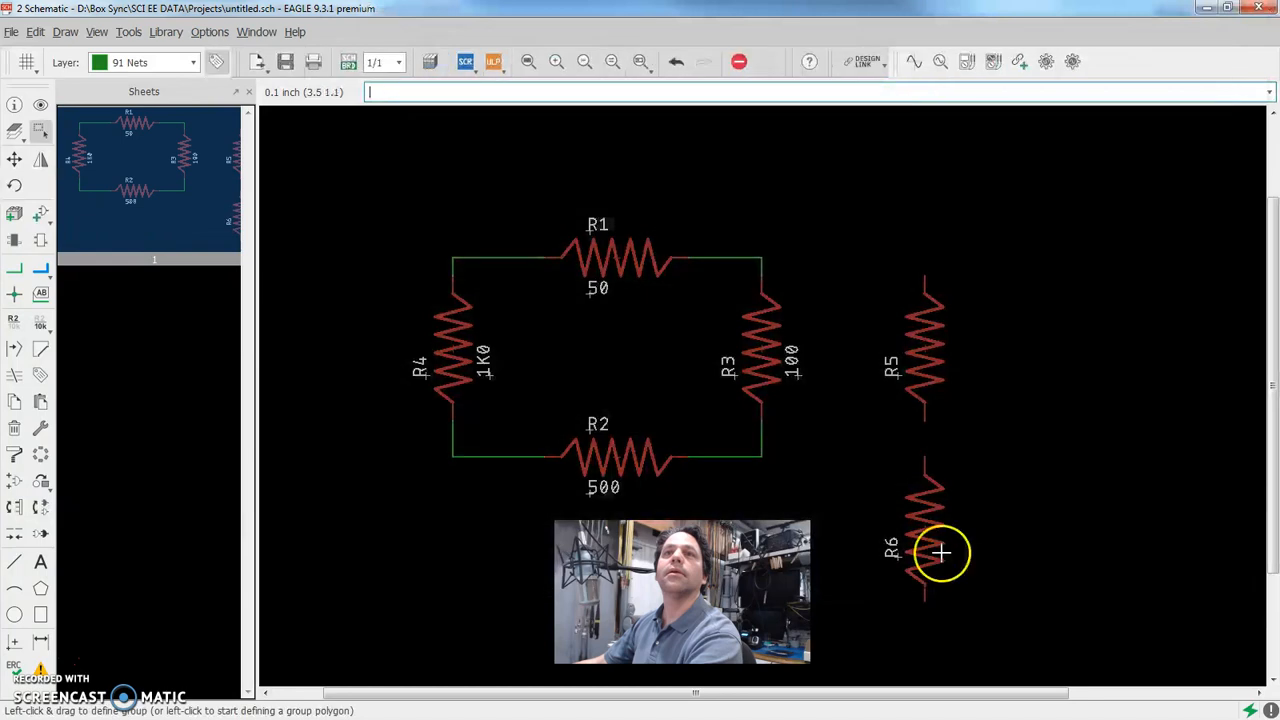
Set R6's value to 10 and R5's value to 600 in the schematic
right_click(940, 552)
click(979, 439)
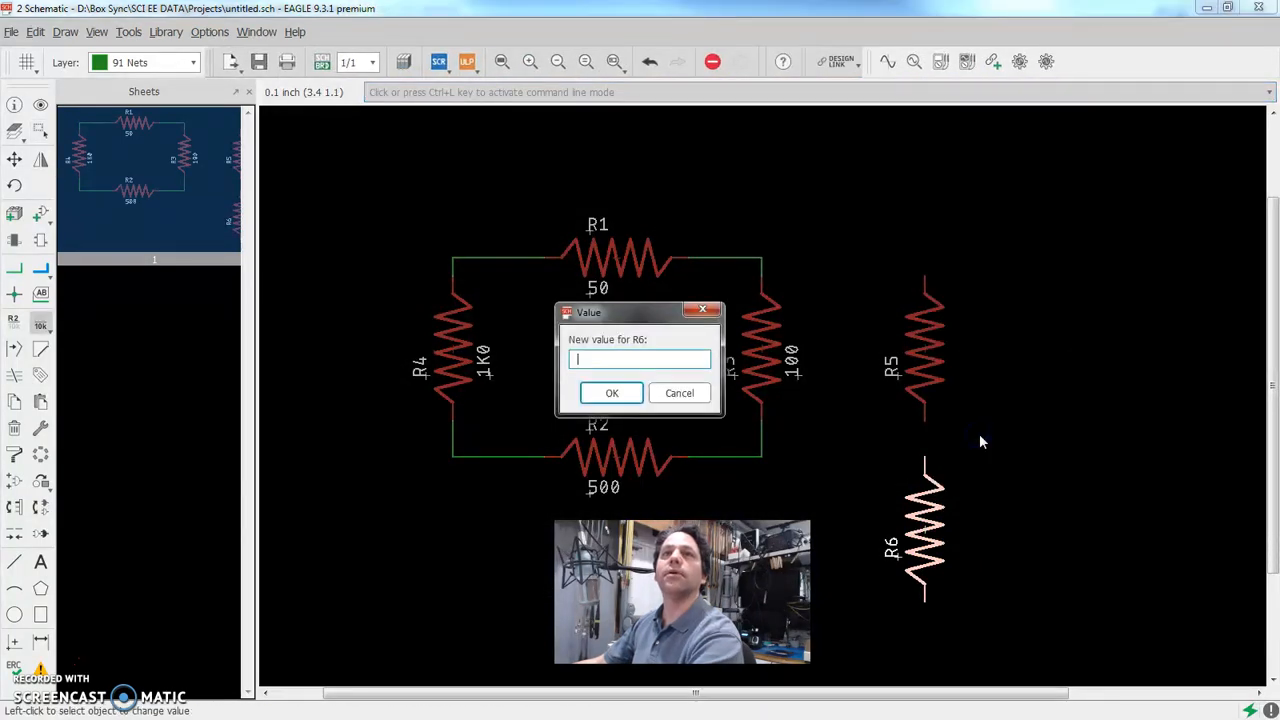
text(10)
key(Return)
right_click(927, 361)
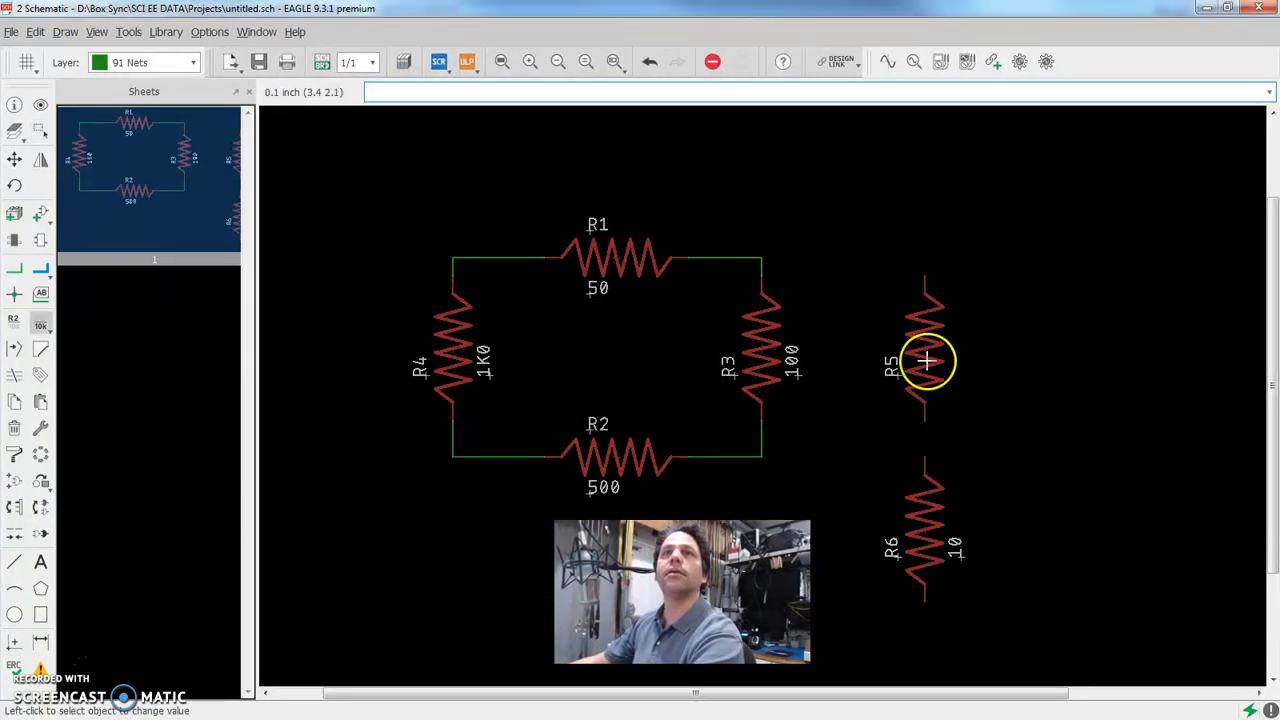
click(967, 335)
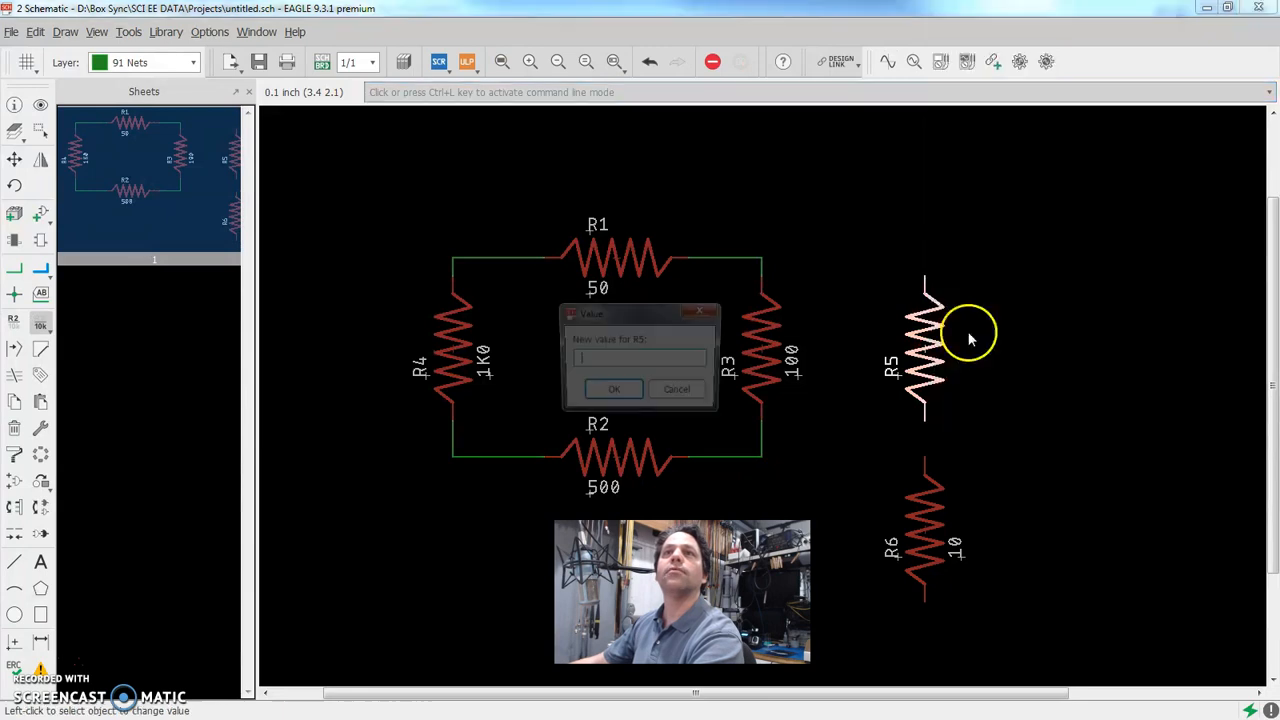
text(600)
key(Return)
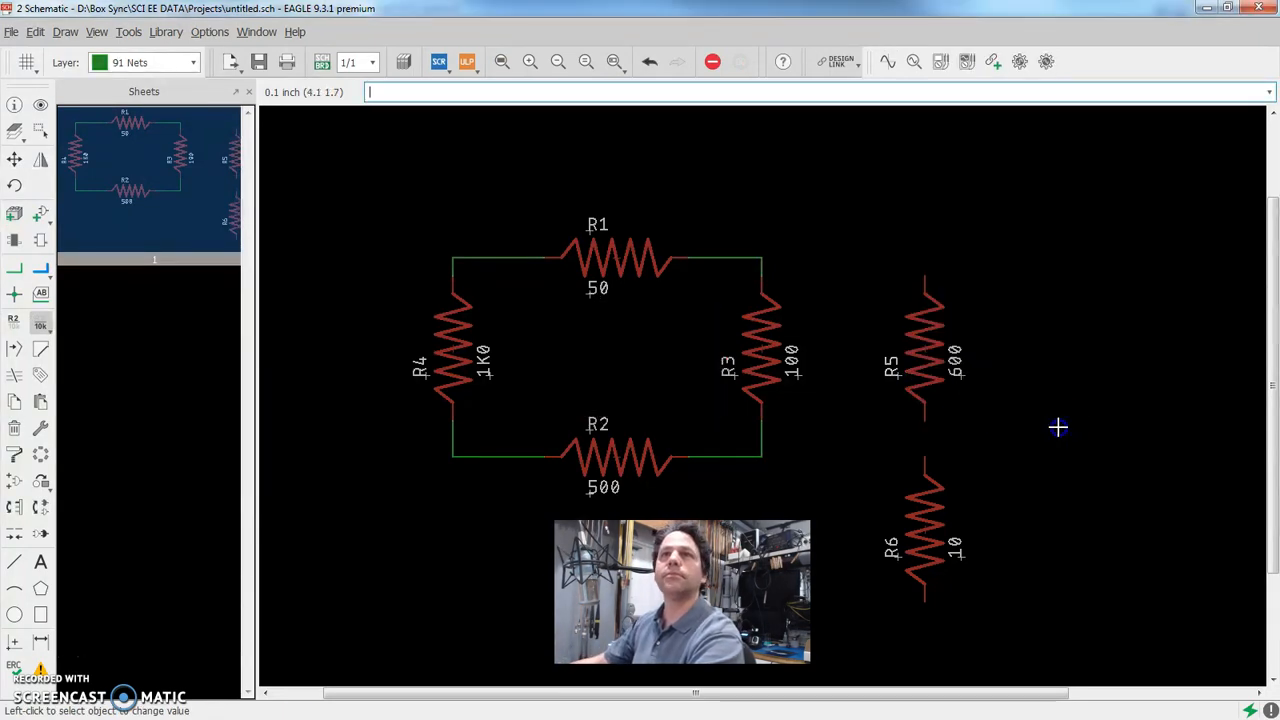
key(ctrl+s)
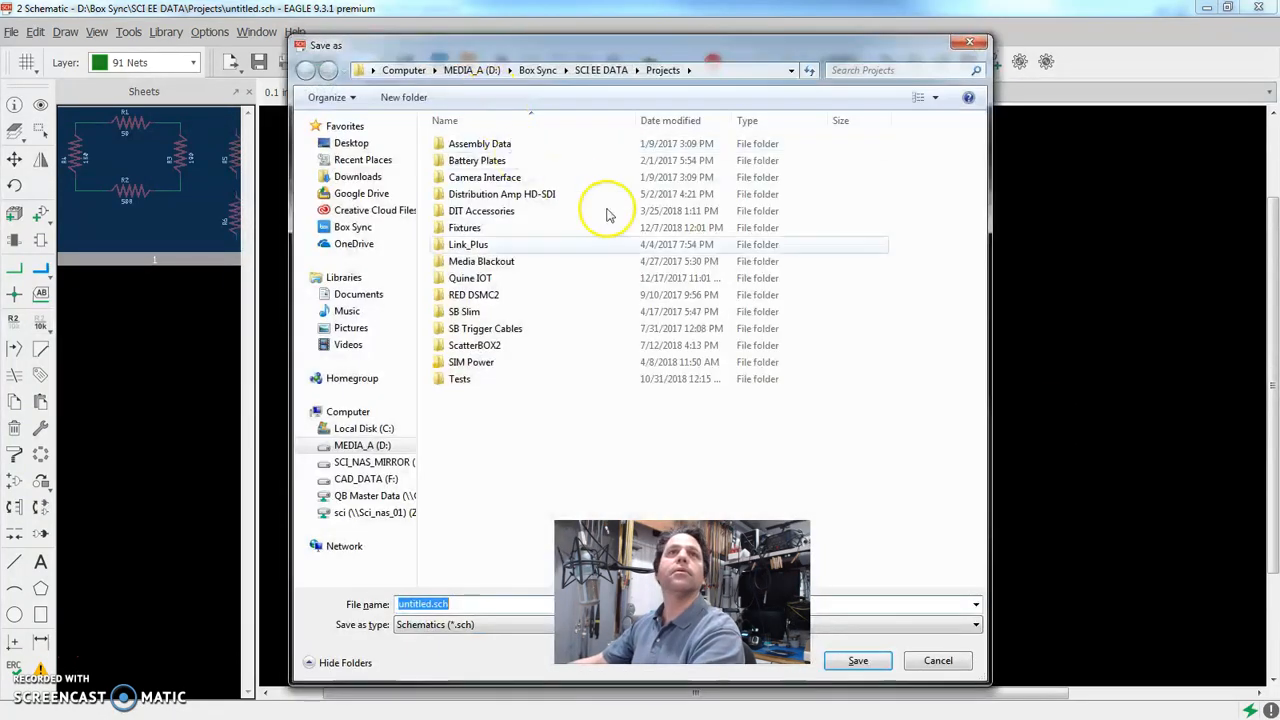
key(Escape)
Return to the untitled.brd board and move R5 and R6 onto it, R5 above R6, to the right of the routed resistor loop
click(260, 33)
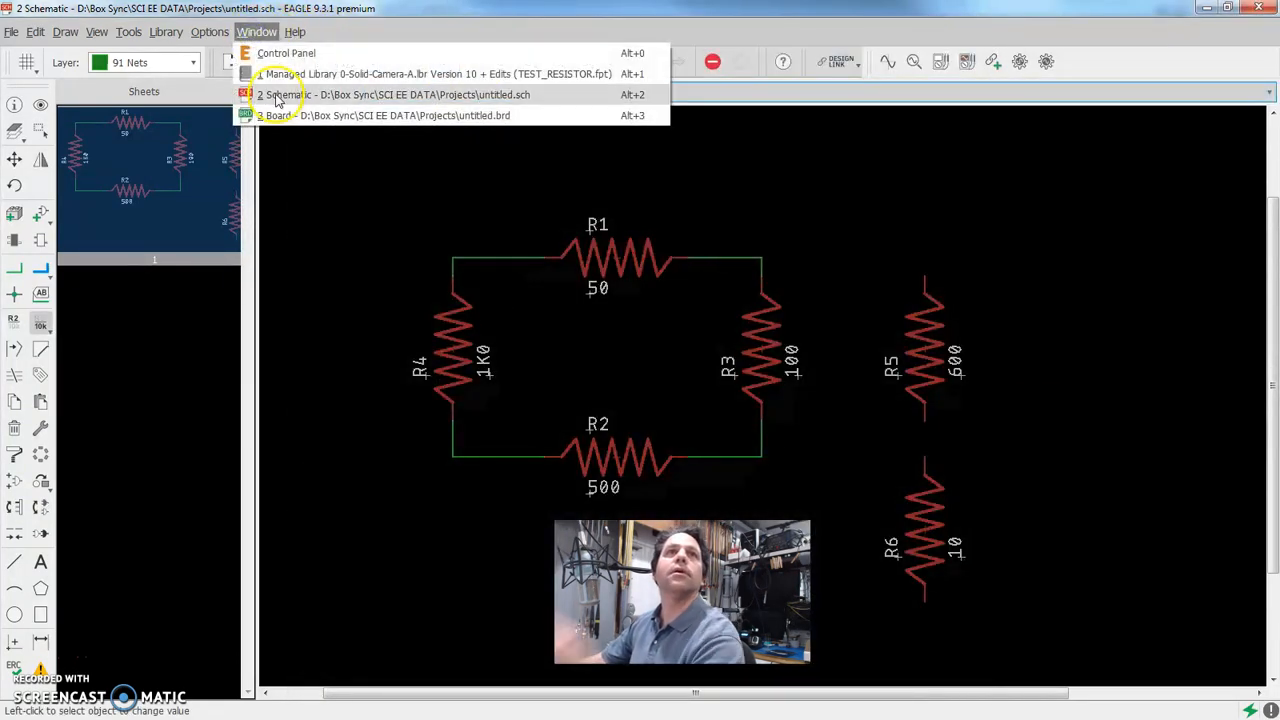
click(283, 115)
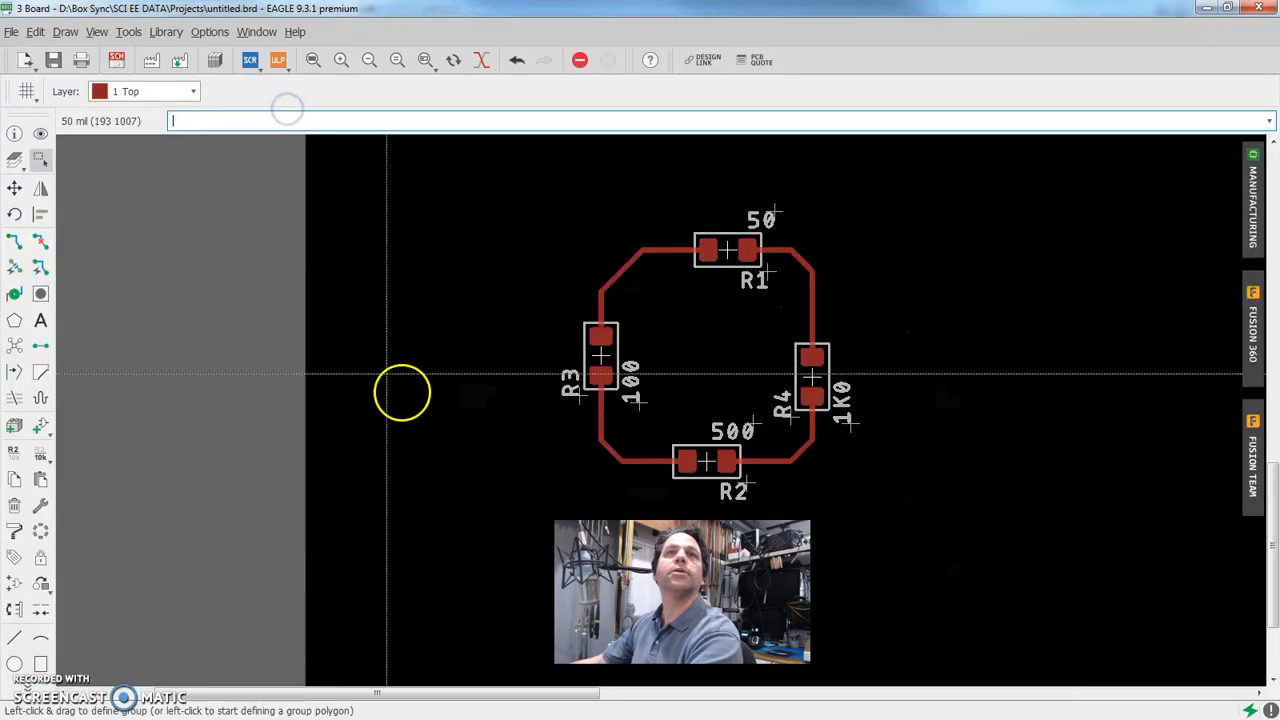
scroll(402, 420, down, 2)
scroll(422, 567, down, 3)
middle_drag(421, 568, 354, 466)
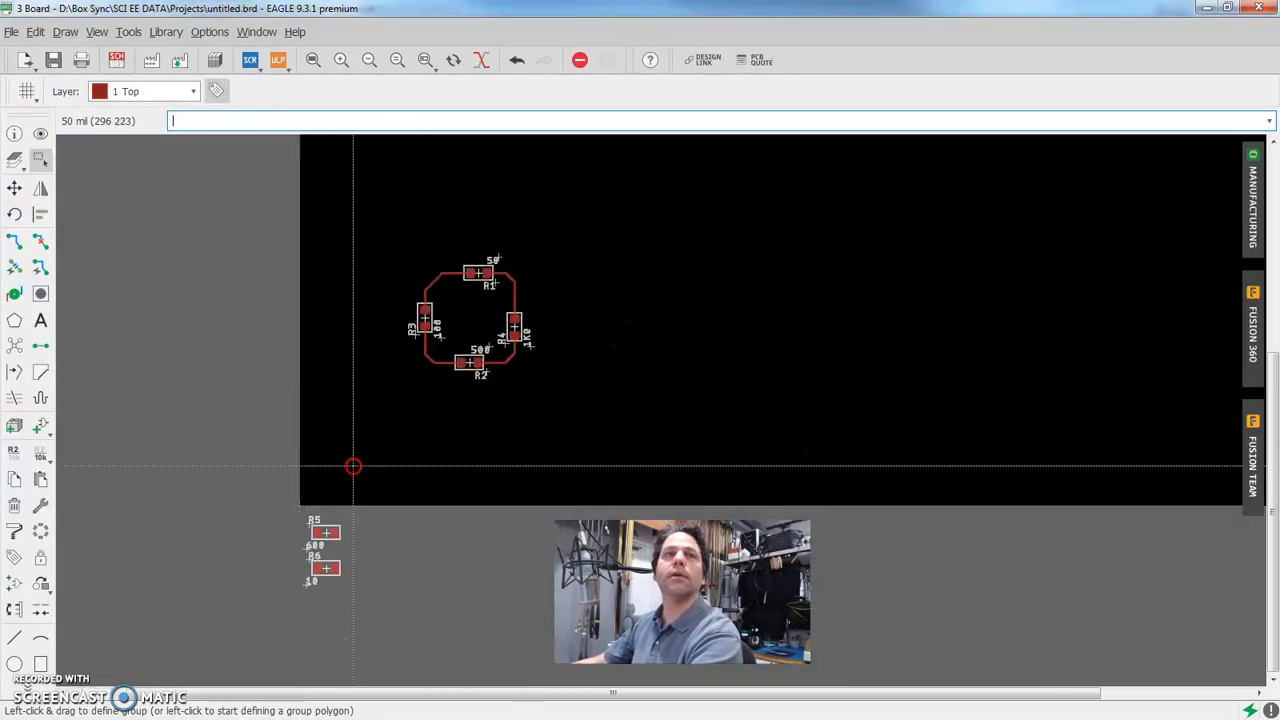
key(F7)
click(326, 533)
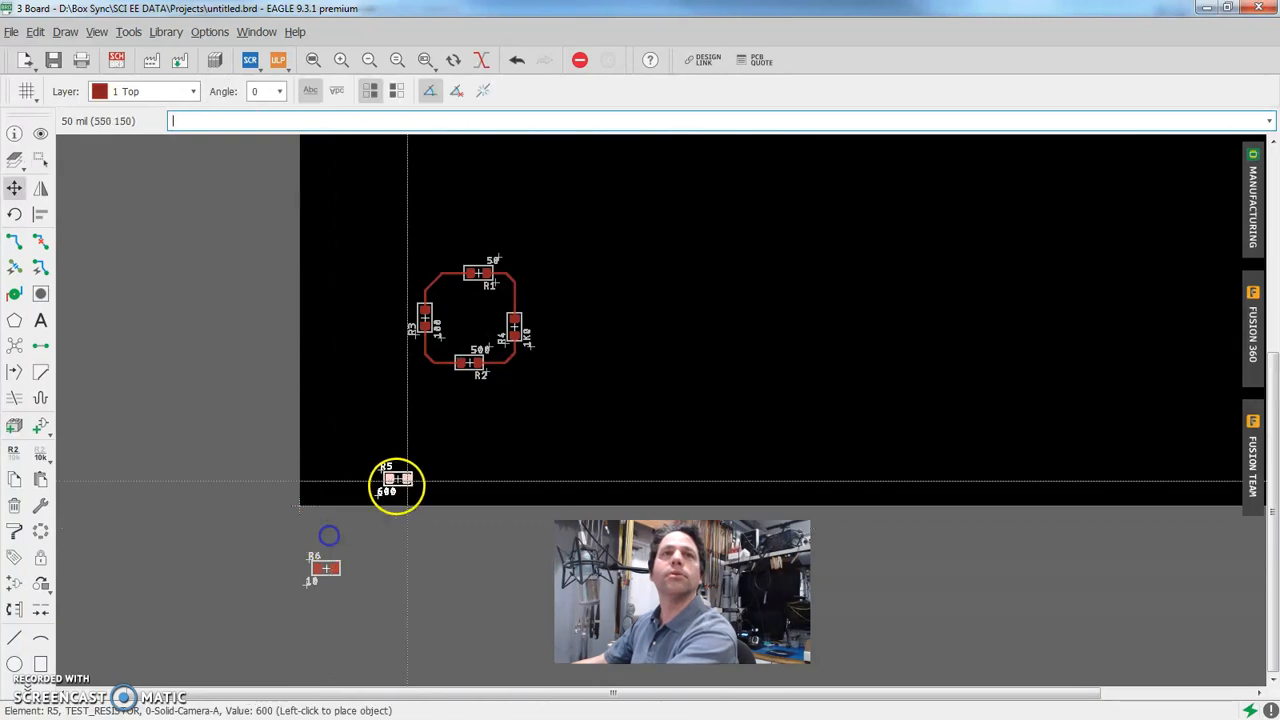
click(576, 290)
click(327, 567)
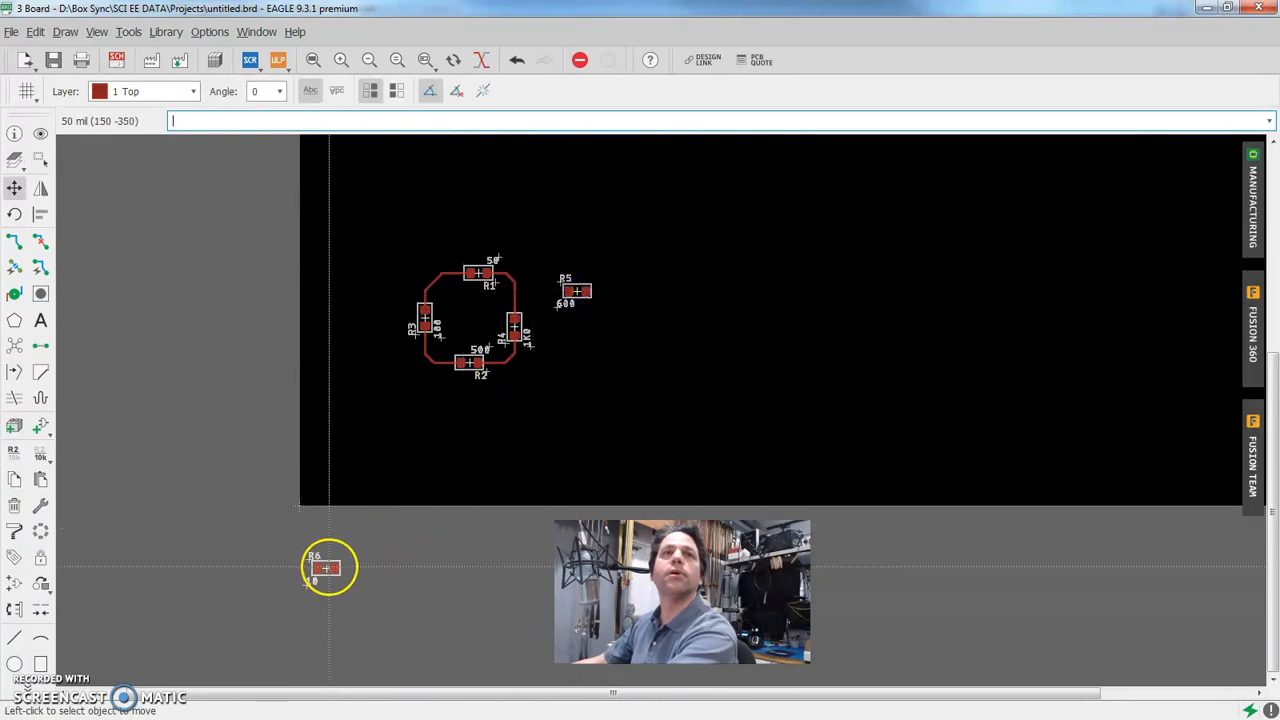
click(575, 355)
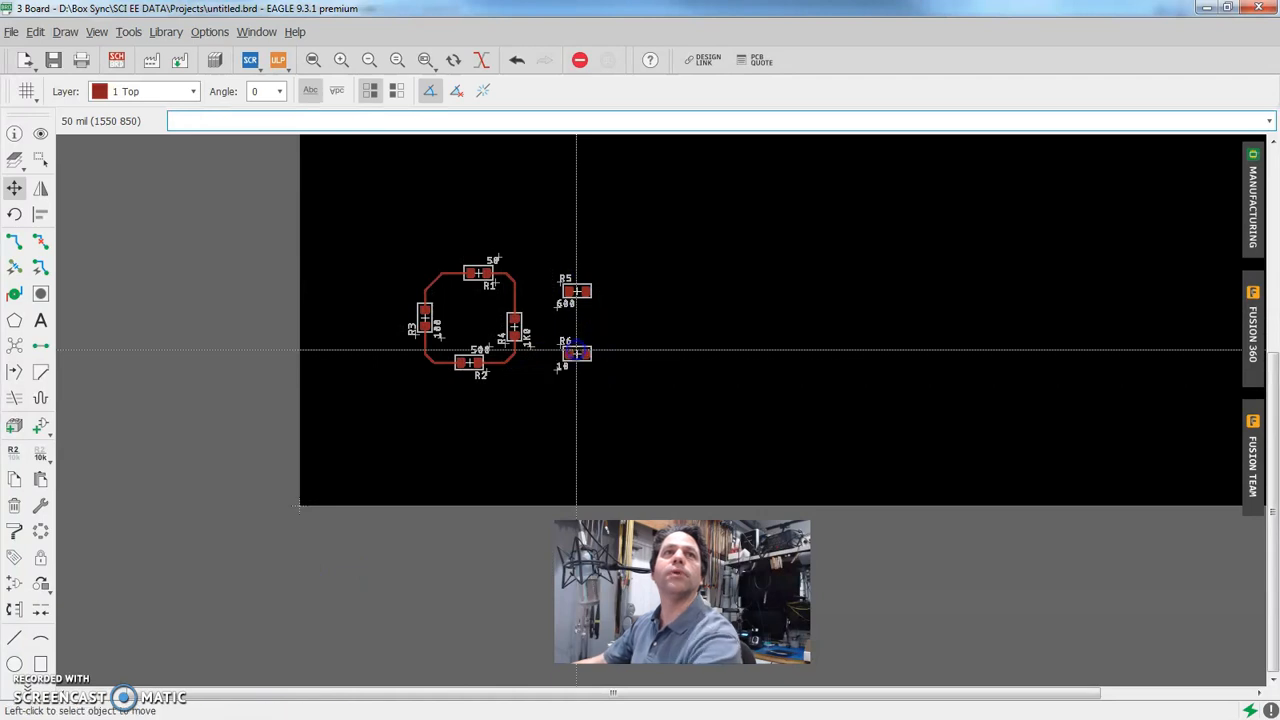
scroll(577, 355, up, 2)
scroll(560, 300, up, 1)
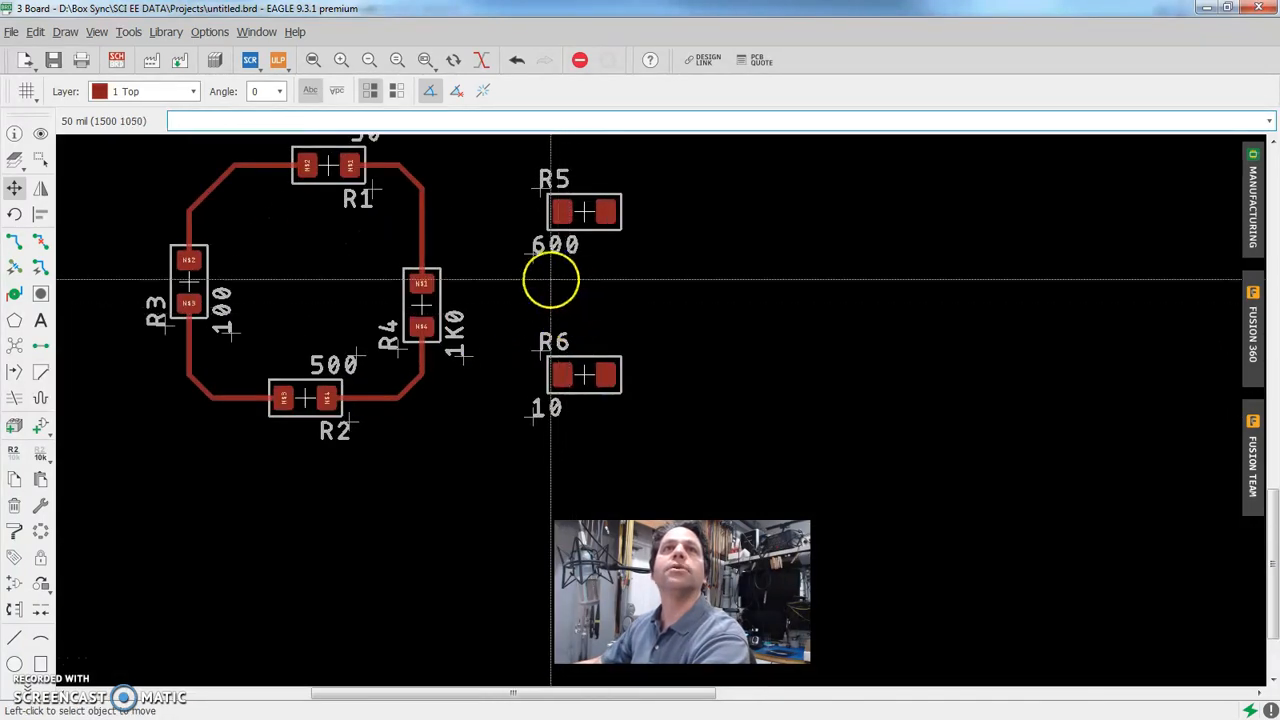
middle_drag(586, 280, 785, 342)
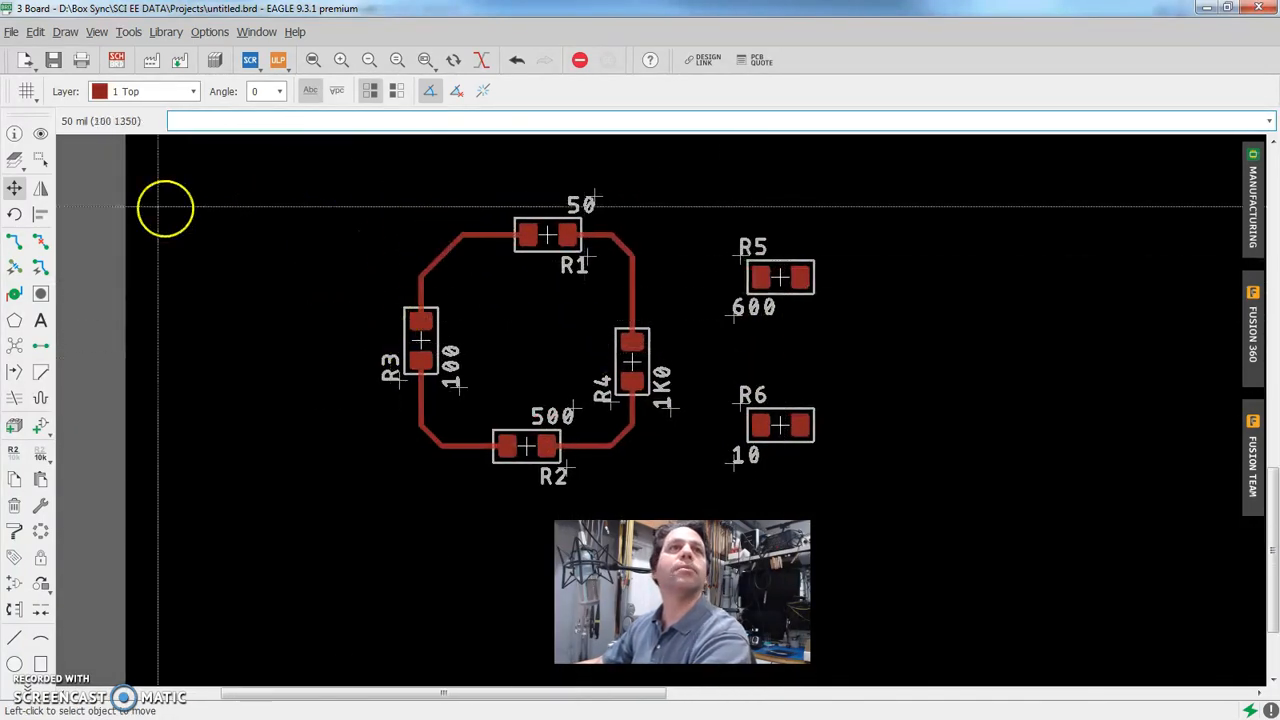
Toggle the visibility of layer 27 tValues to compare R5 and R6 with the older resistors, leaving the layer settings without applying changes
click(13, 162)
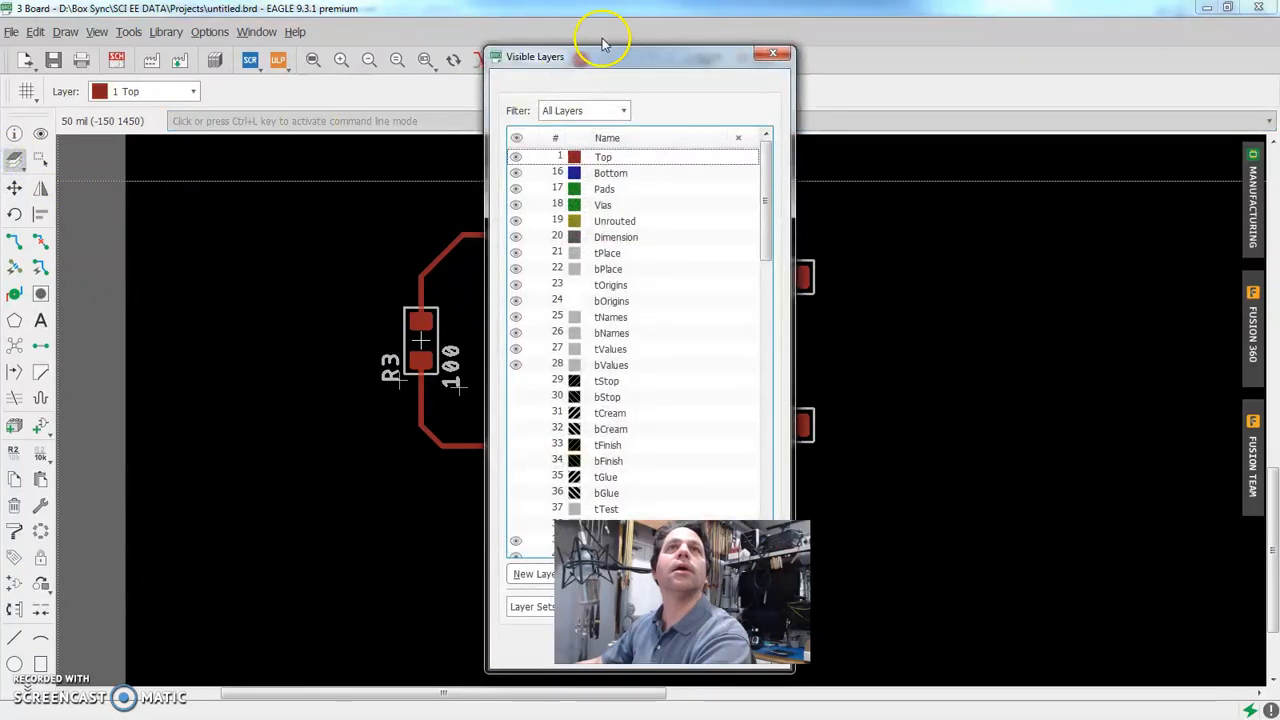
drag(646, 45, 185, 65)
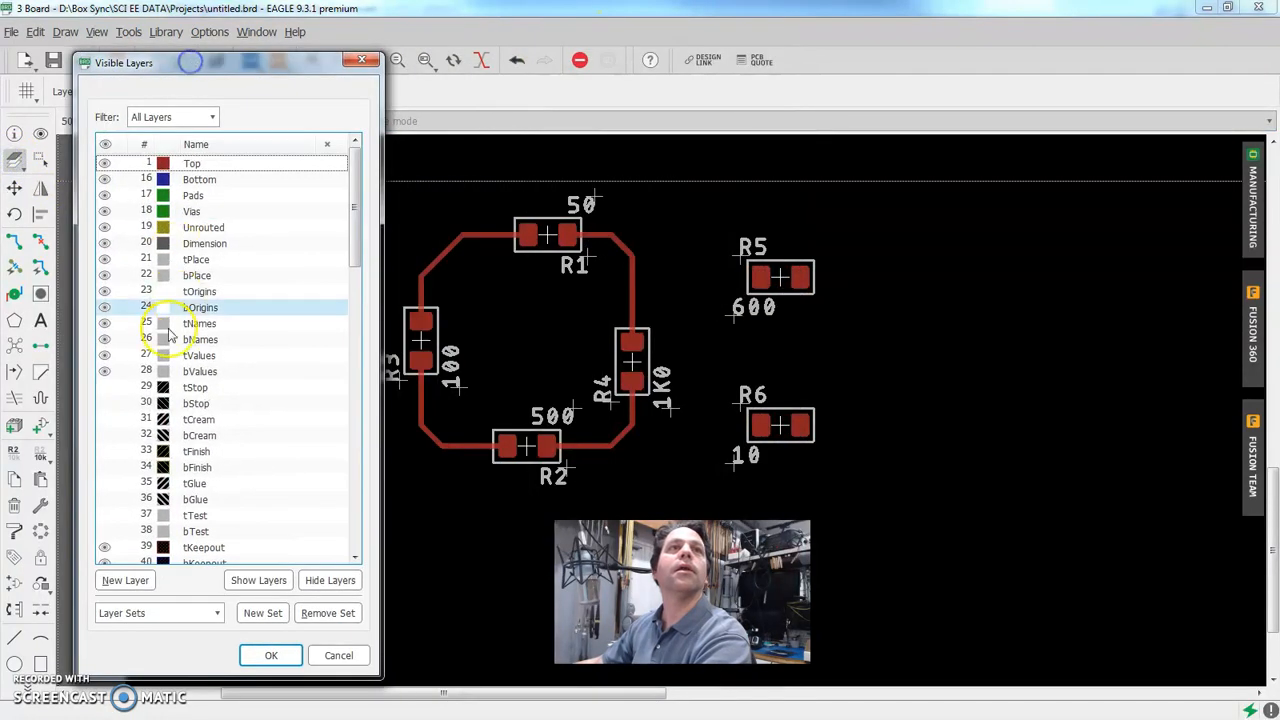
click(104, 355)
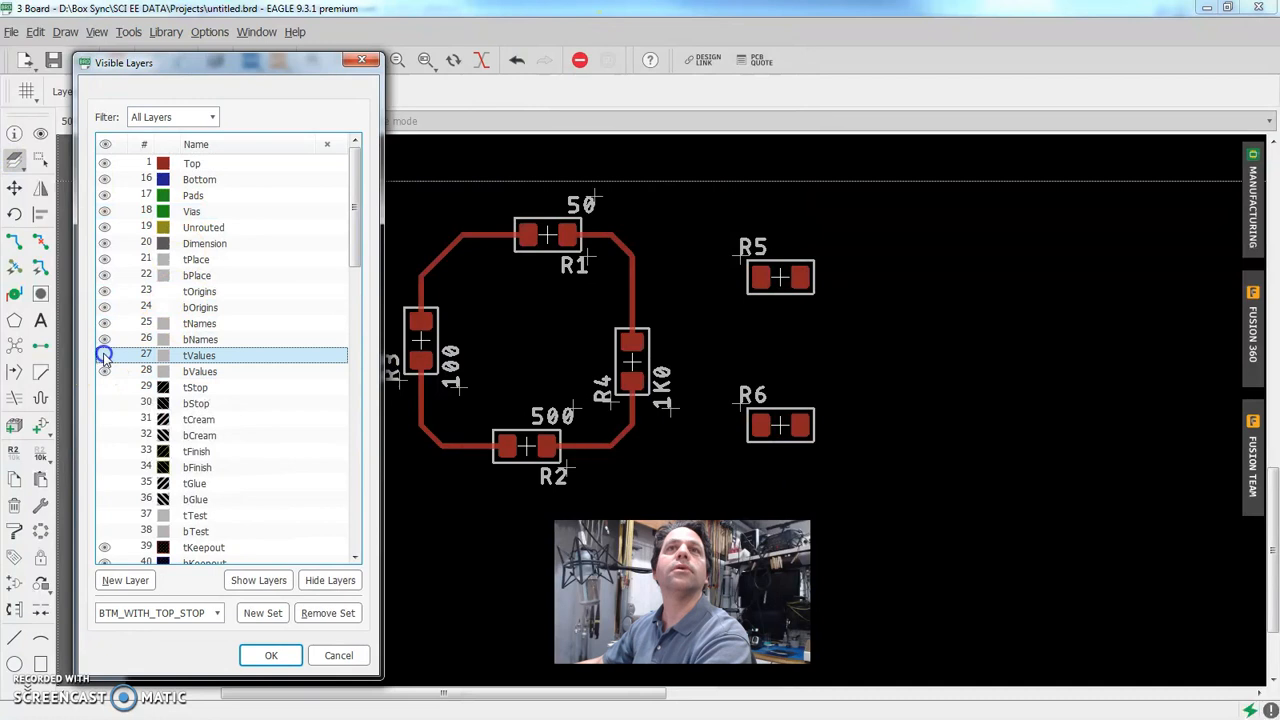
double_click(104, 358)
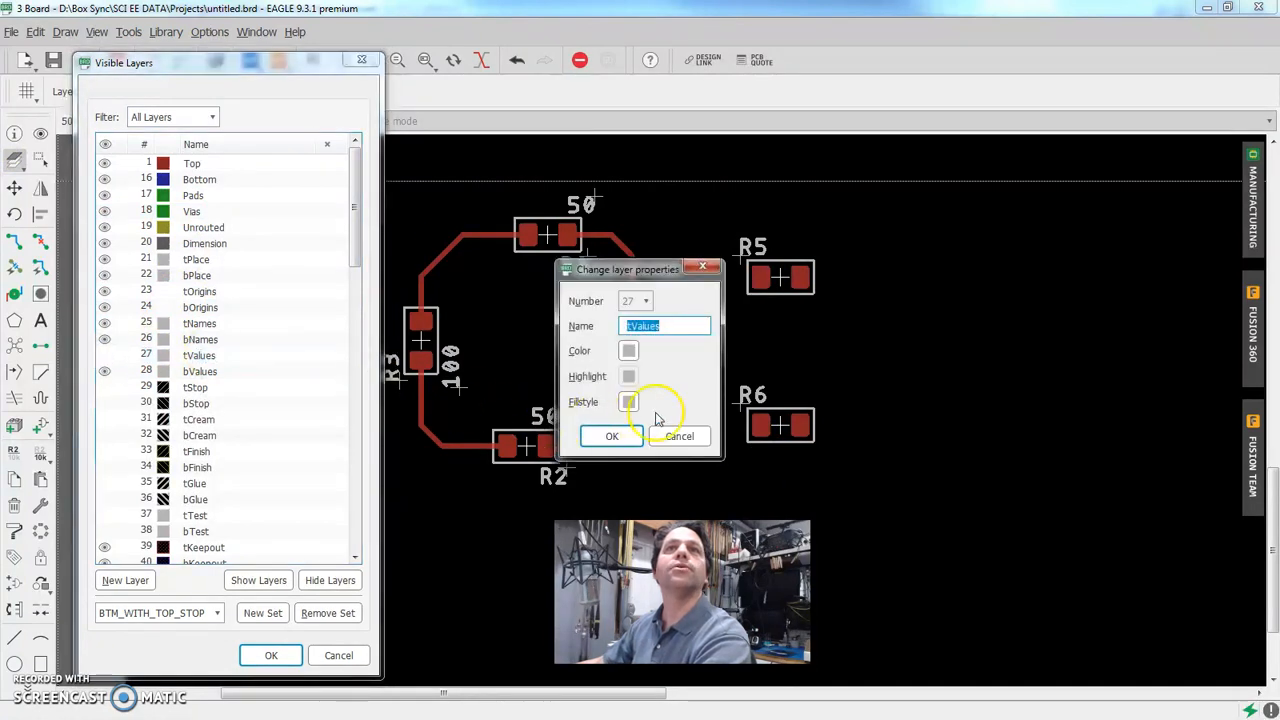
click(680, 437)
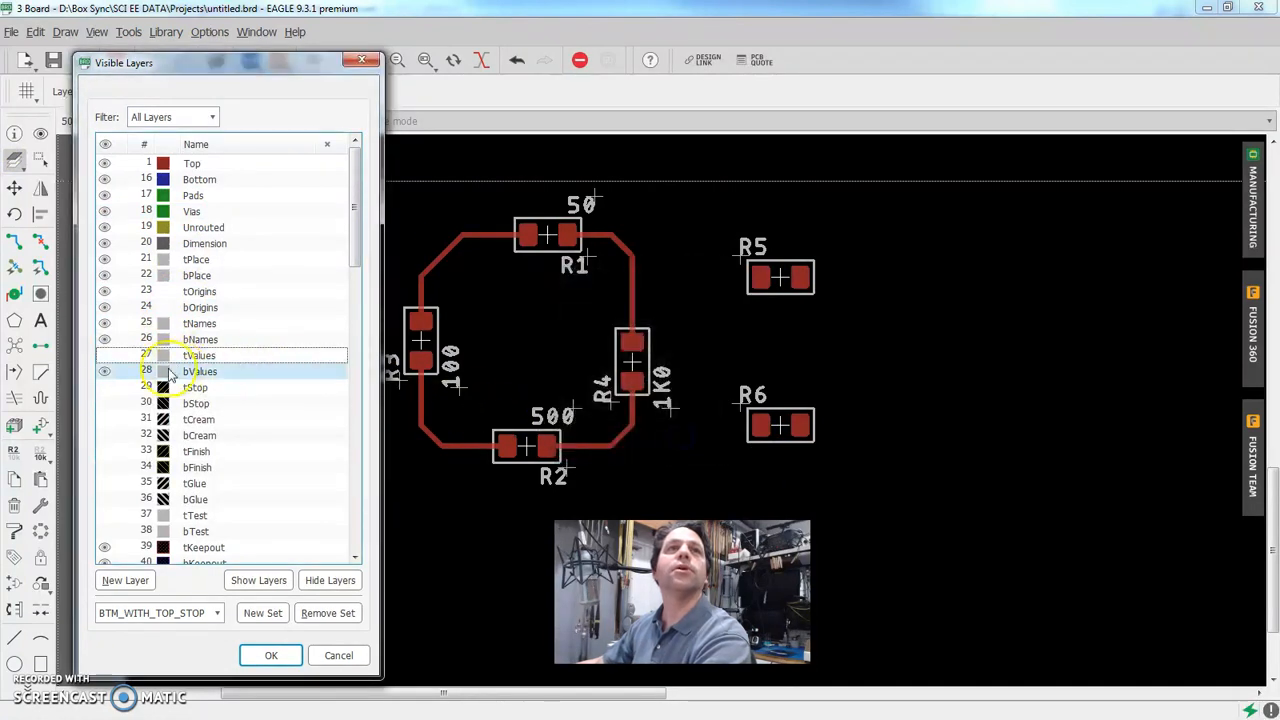
click(104, 355)
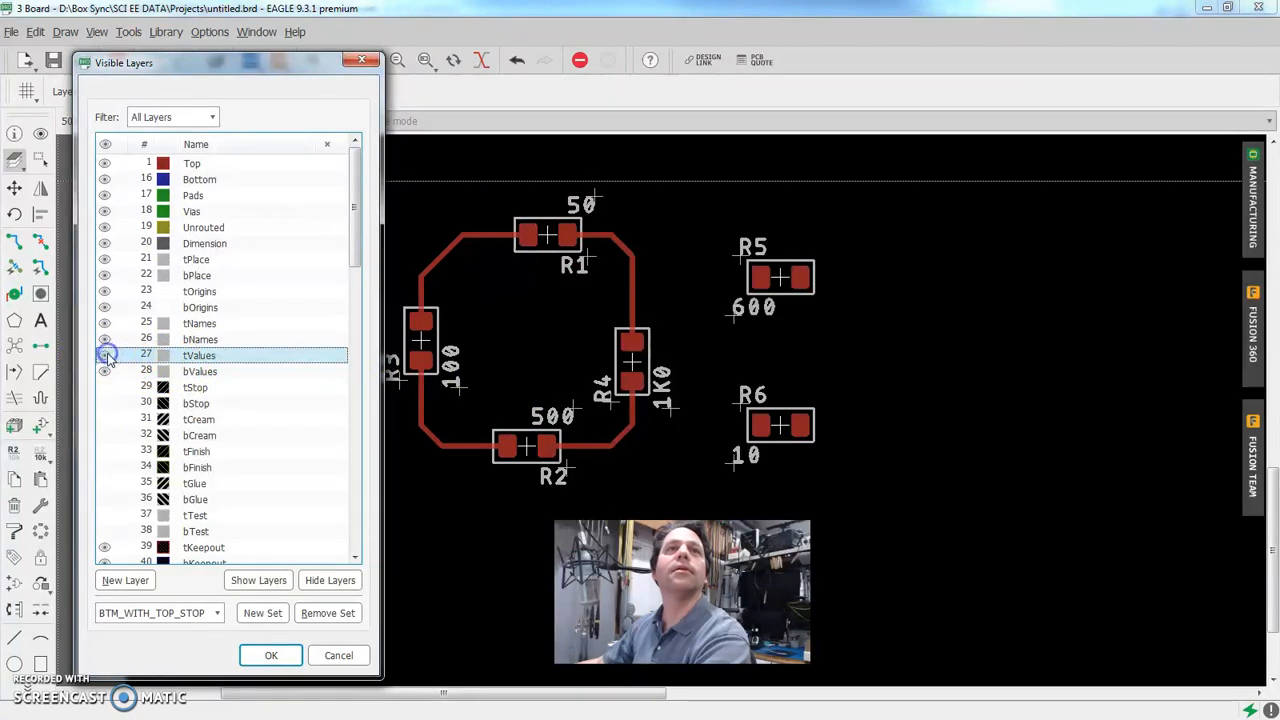
double_click(106, 362)
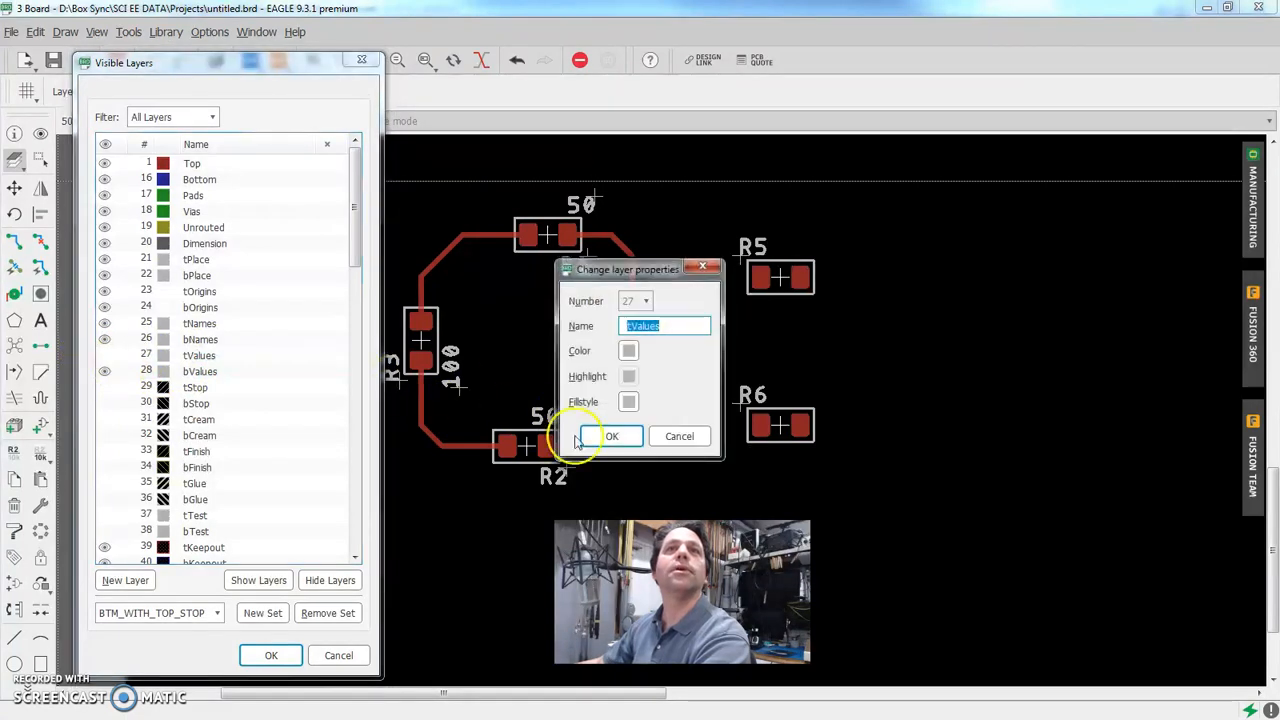
click(677, 434)
click(340, 656)
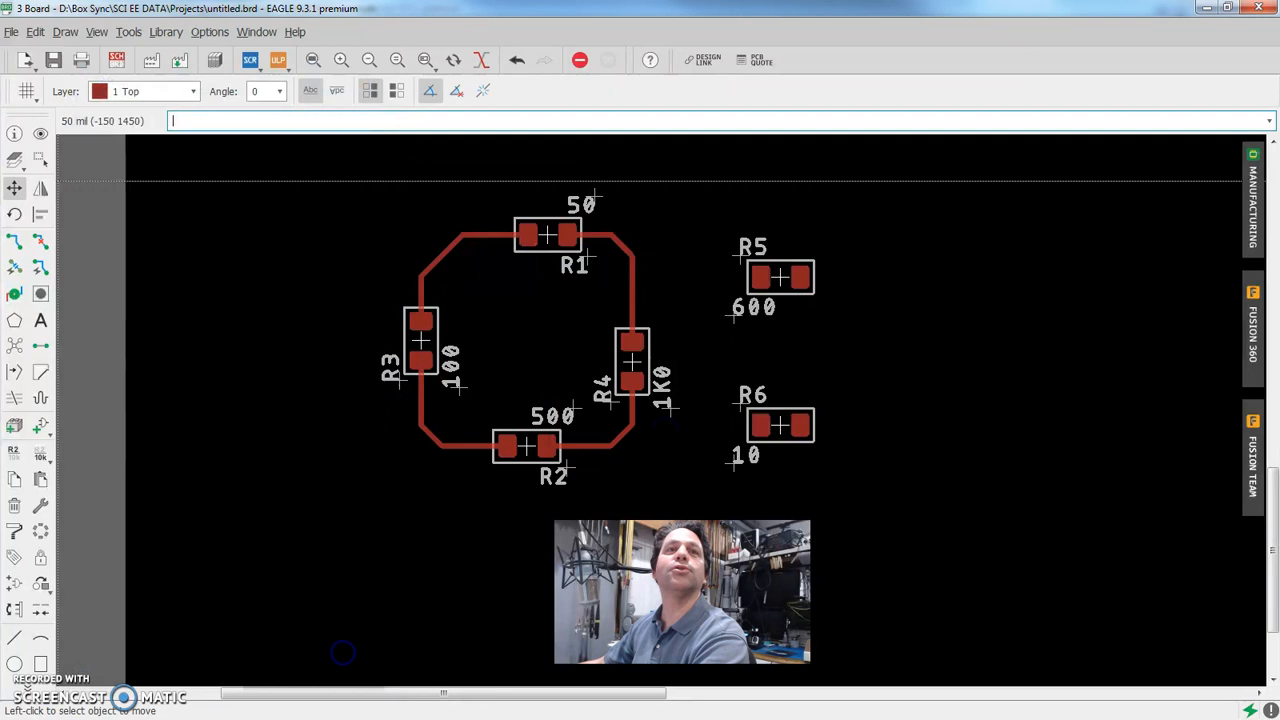